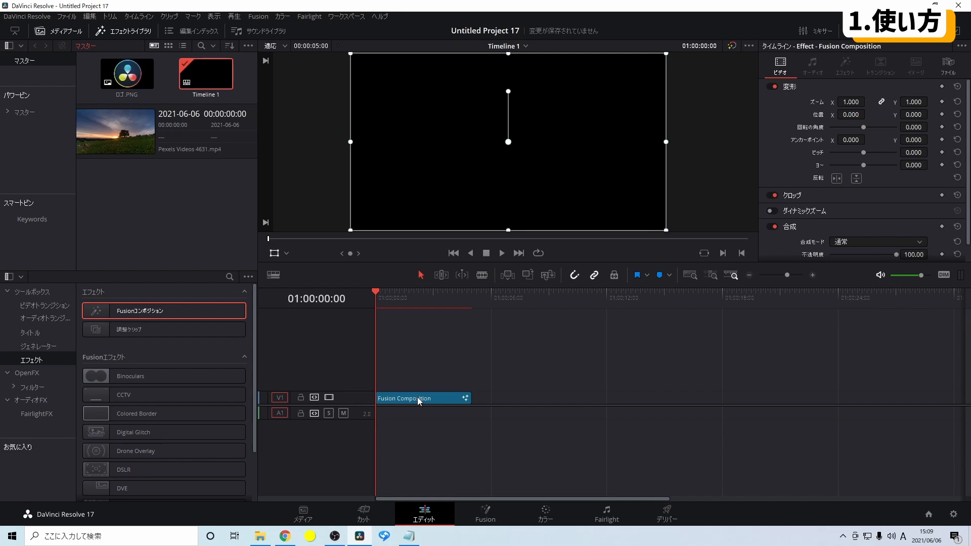
# Step: Open the Fusion Composition clip from the timeline in the Fusion page
pyautogui.rightClick(417, 400)
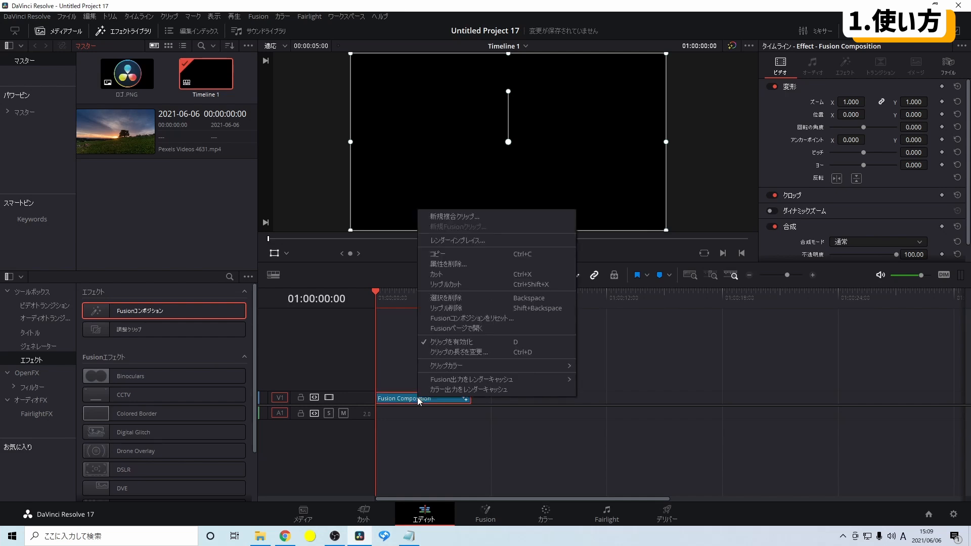
pyautogui.click(469, 328)
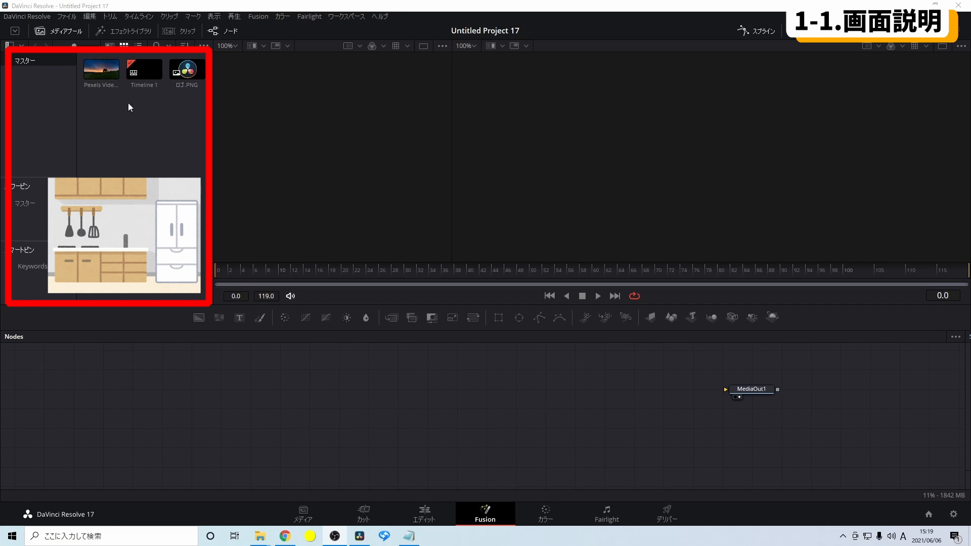
# Step: Show the effects library in place of the media pool and deselect the MediaOut1 node
pyautogui.click(96, 67)
pyautogui.click(130, 32)
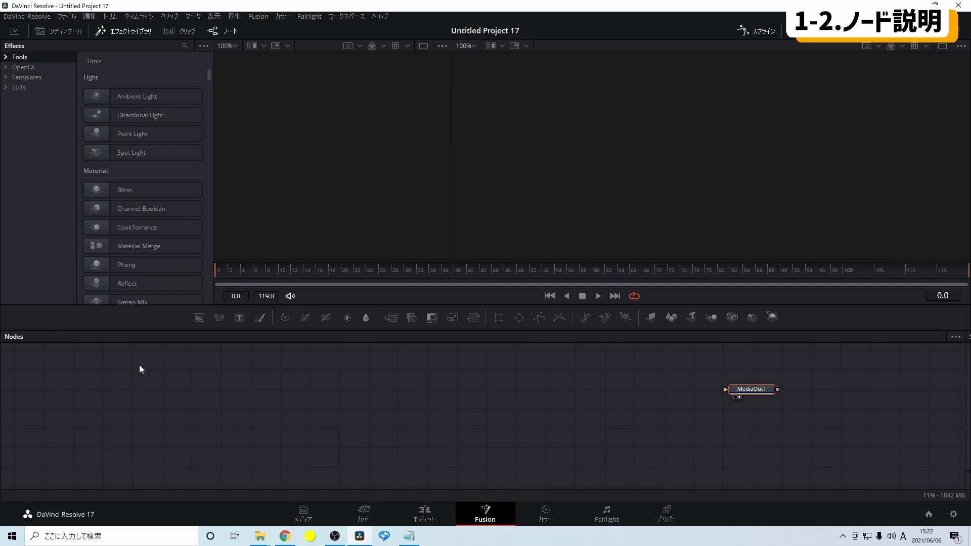
pyautogui.click(253, 377)
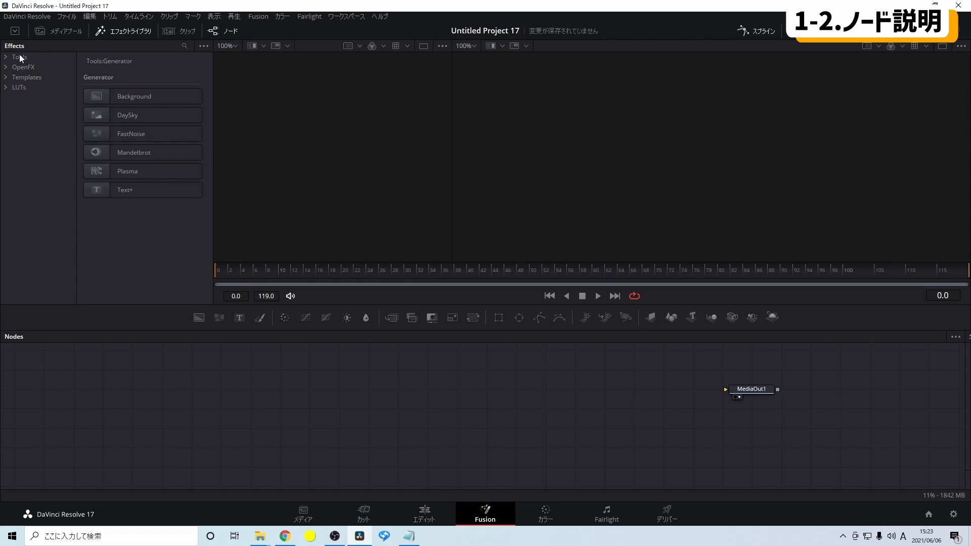
# Step: Examine the Tools categories of the effects library, including Blur, Color, Effect, Flow, Matte, Particles and Stereo
pyautogui.click(5, 57)
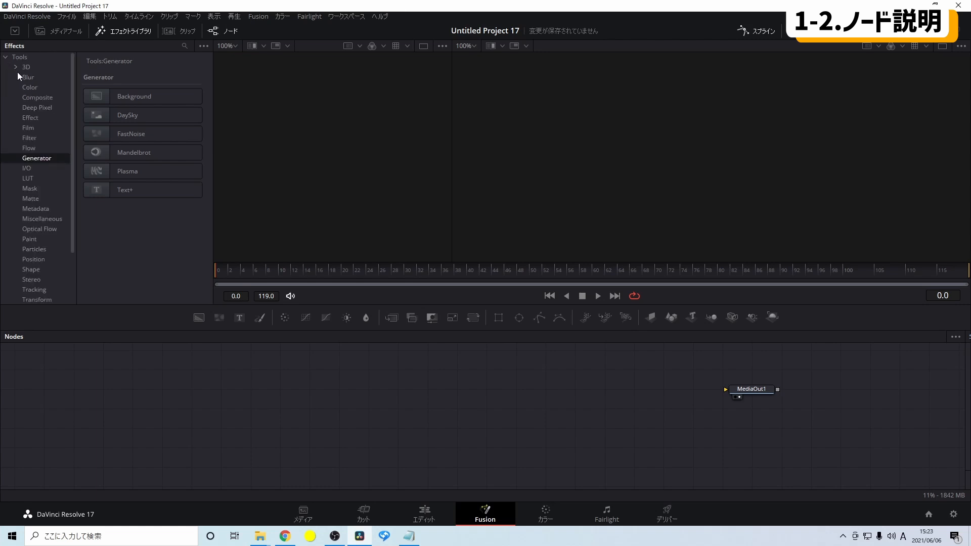
pyautogui.click(25, 79)
pyautogui.click(28, 86)
pyautogui.click(31, 117)
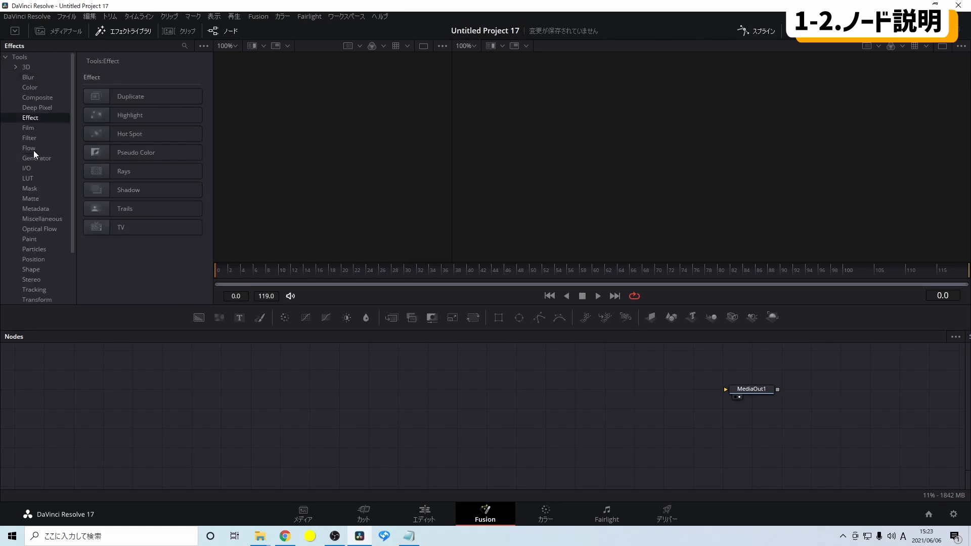
pyautogui.click(33, 149)
pyautogui.click(32, 201)
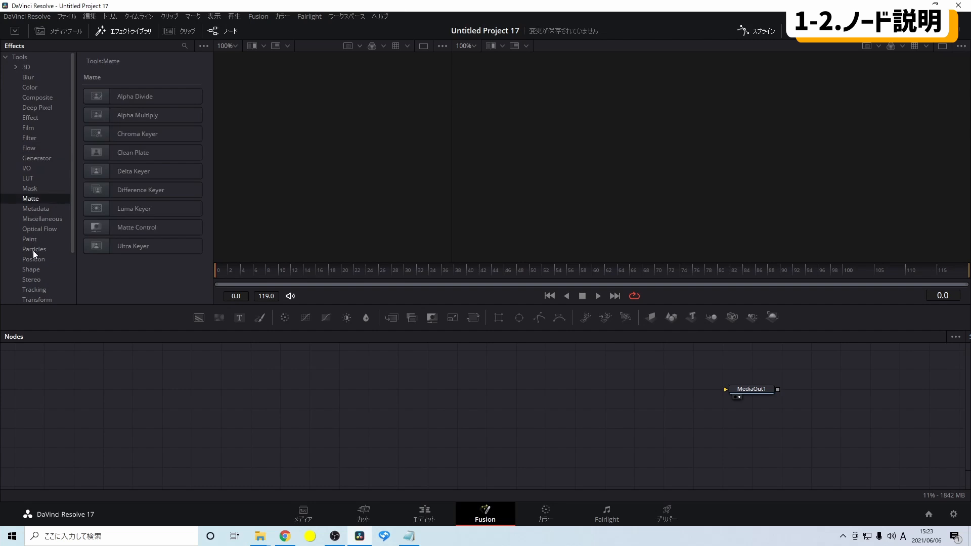
pyautogui.click(33, 250)
pyautogui.click(38, 280)
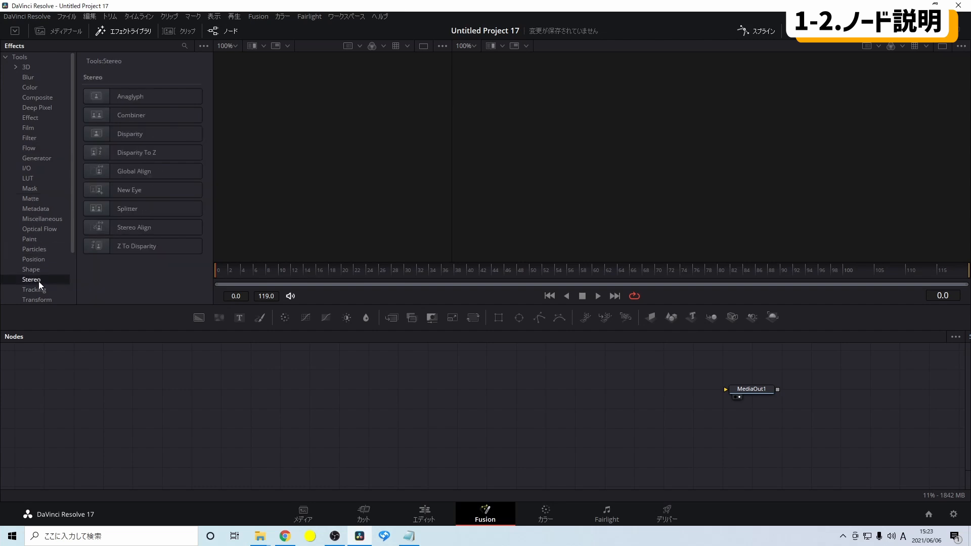
pyautogui.click(19, 57)
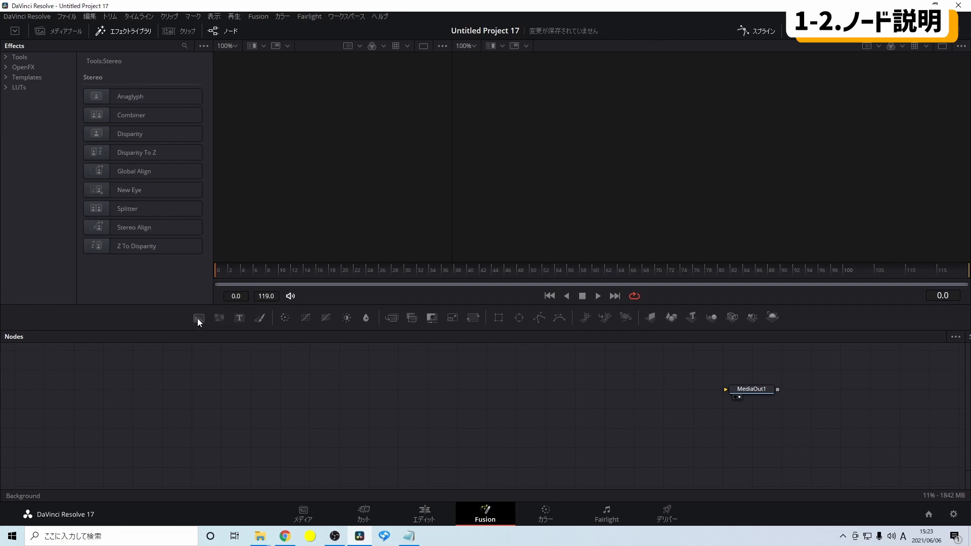
# Step: Add a Background node and a Text+ node, stacked one below the other, to the node graph
pyautogui.moveTo(197, 317); pyautogui.dragTo(269, 388)
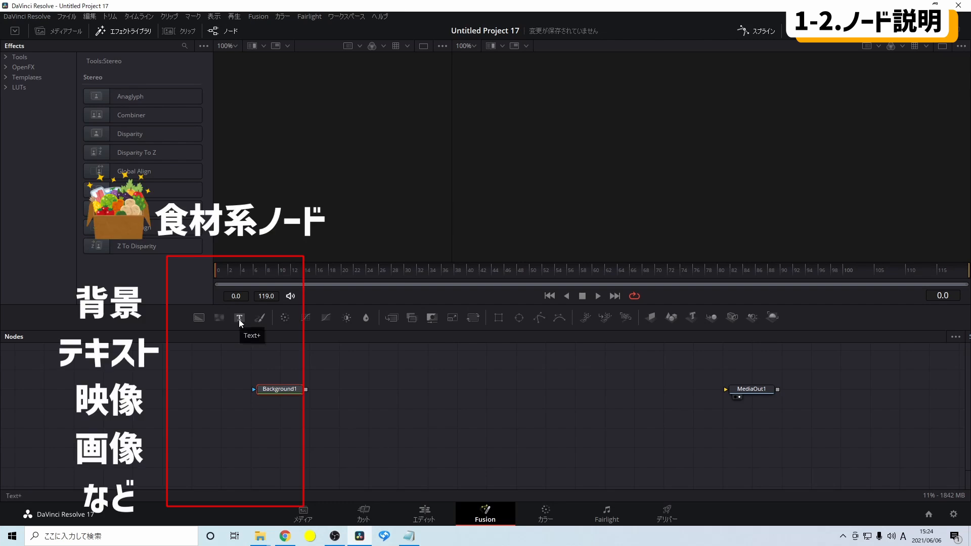
pyautogui.moveTo(239, 320); pyautogui.dragTo(286, 433)
pyautogui.click(389, 400)
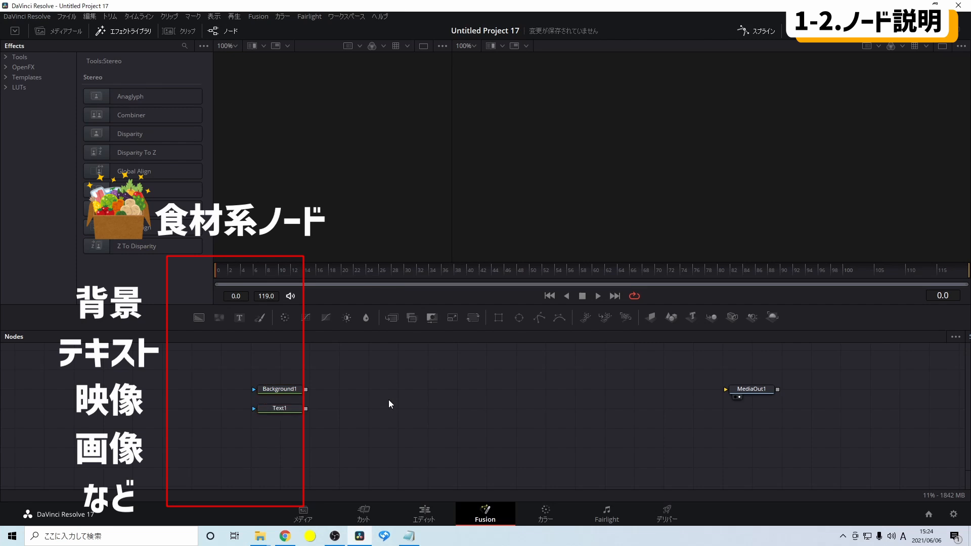
# Step: Add the Pexels video and the ロゴ.PNG image from the media pool as nodes below Text1
pyautogui.click(55, 34)
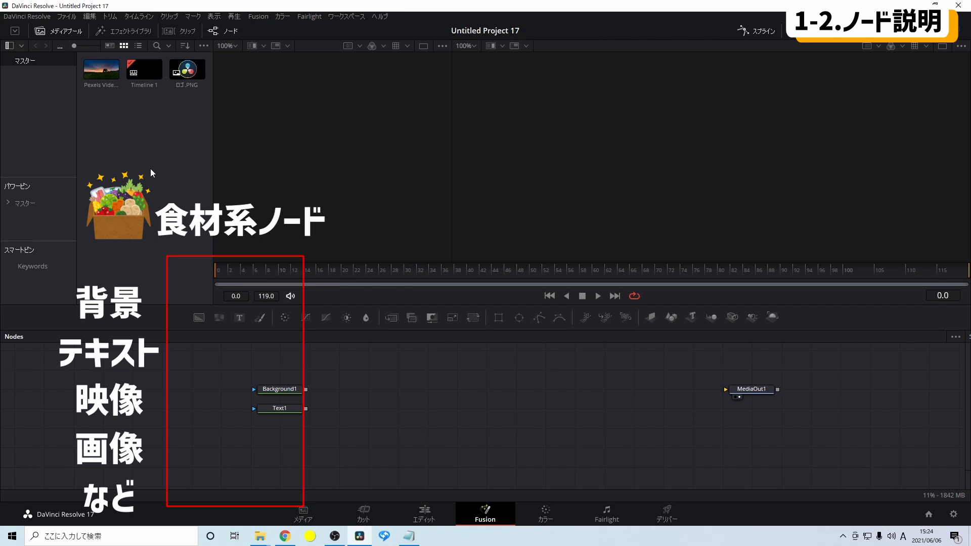
pyautogui.moveTo(101, 70); pyautogui.dragTo(277, 434)
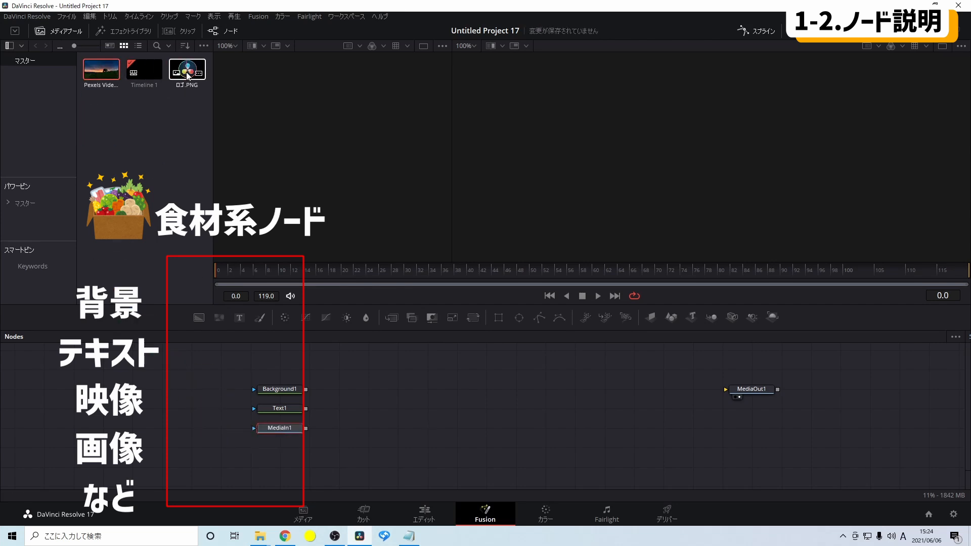
pyautogui.moveTo(188, 76); pyautogui.dragTo(277, 458)
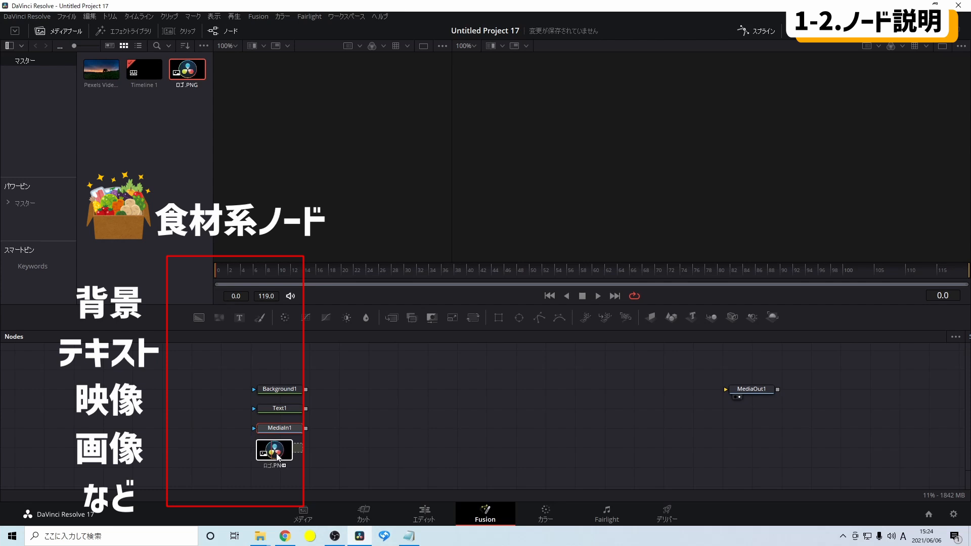
pyautogui.click(339, 446)
# Step: Enlarge the node editor area to give the node graph more room
pyautogui.moveTo(220, 363); pyautogui.dragTo(344, 457)
pyautogui.scroll(-2, 422, 465)
pyautogui.scroll(2, 424, 463)
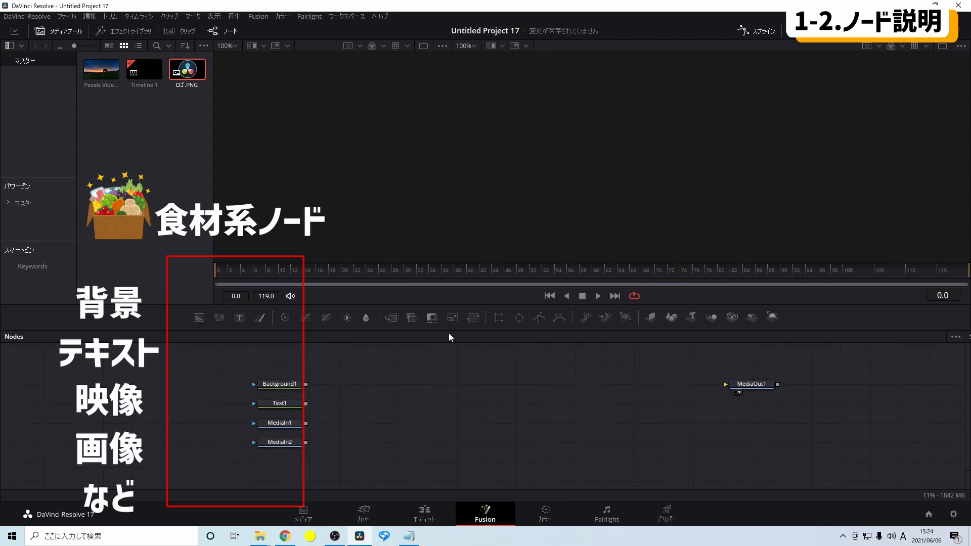
pyautogui.moveTo(458, 331); pyautogui.dragTo(458, 264)
# Step: Connect the Background1 node's output to MediaOut1, and disconnect it again
pyautogui.click(279, 296)
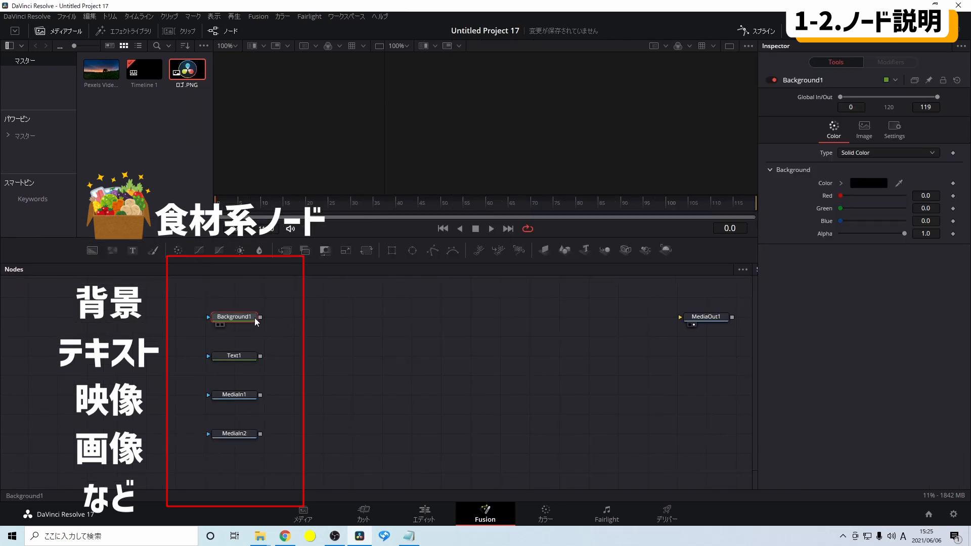
pyautogui.moveTo(260, 317); pyautogui.dragTo(680, 318)
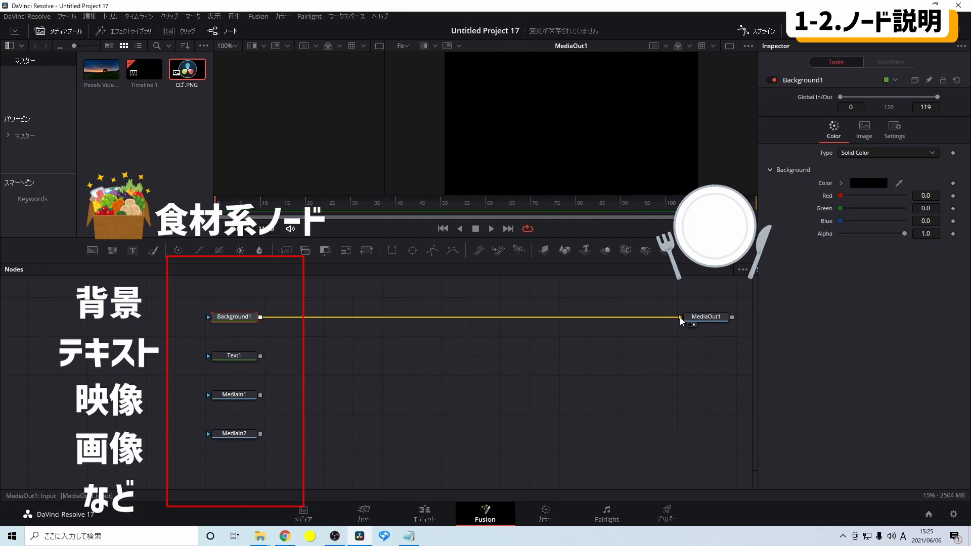
pyautogui.moveTo(680, 317); pyautogui.dragTo(349, 322)
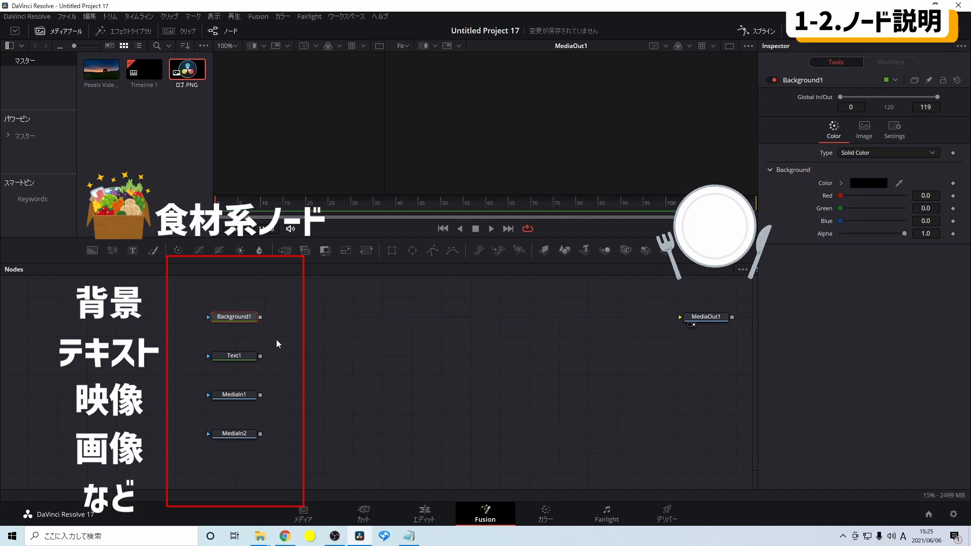
# Step: Connect the Text1 node to MediaOut1 and enter "Hello!!" as its text
pyautogui.click(252, 356)
pyautogui.moveTo(260, 356); pyautogui.dragTo(681, 317)
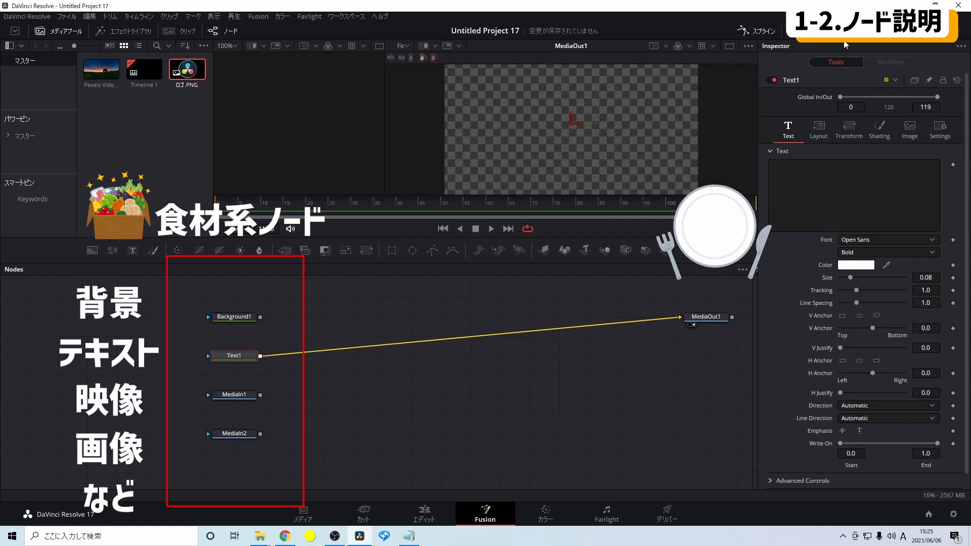
pyautogui.click(800, 181)
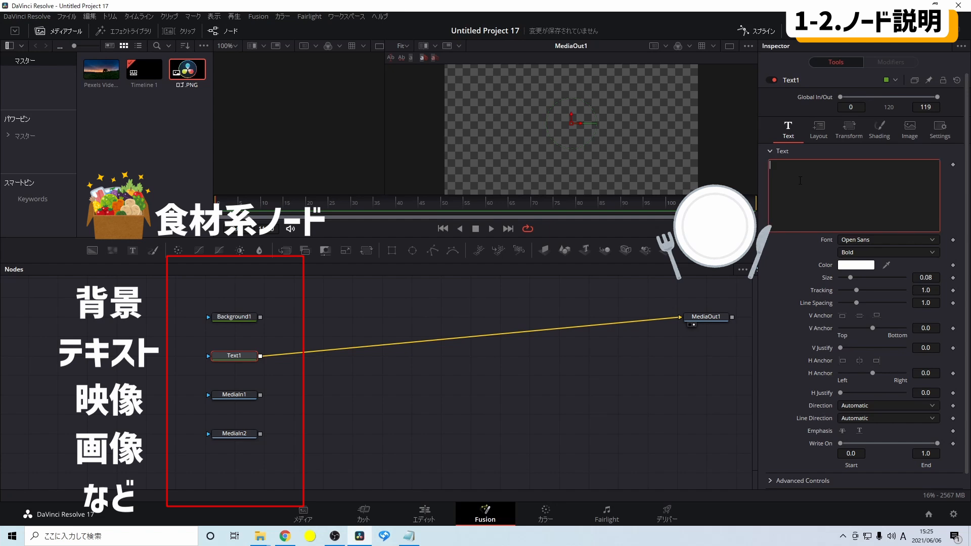
pyautogui.write('llo!!')
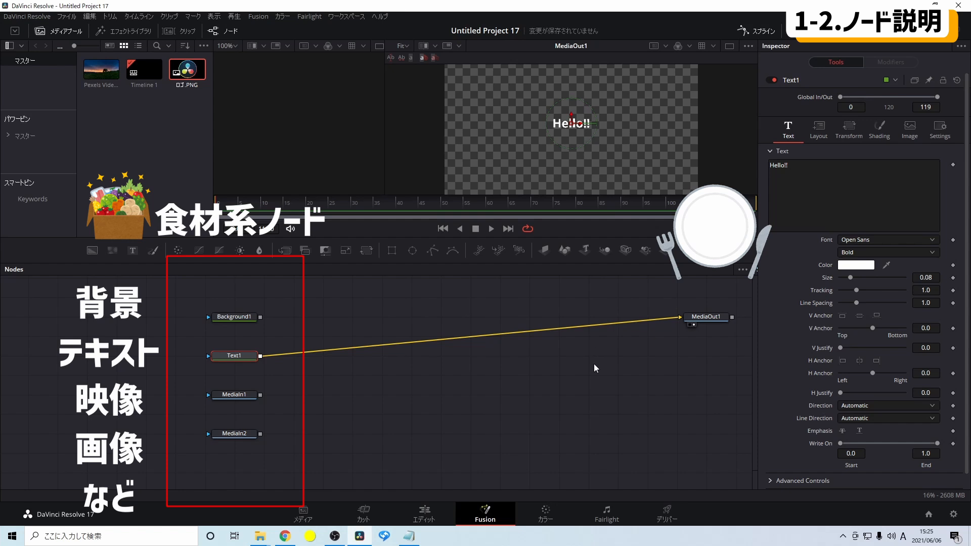
pyautogui.moveTo(593, 325); pyautogui.dragTo(679, 317)
# Step: Connect the MediaIn1 video node to MediaOut1 in place of Text1, play it back, and undo the connection
pyautogui.click(242, 396)
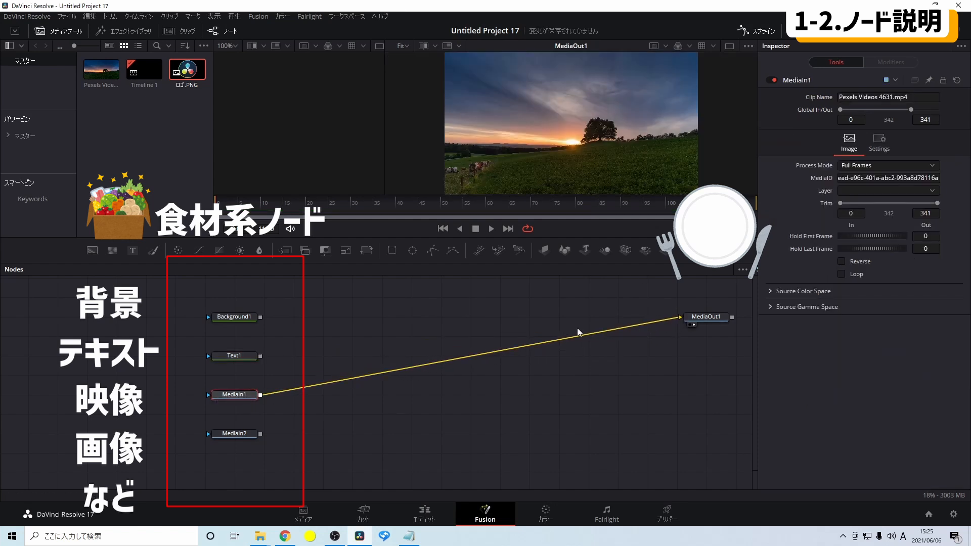
pyautogui.click(411, 325)
pyautogui.click(490, 229)
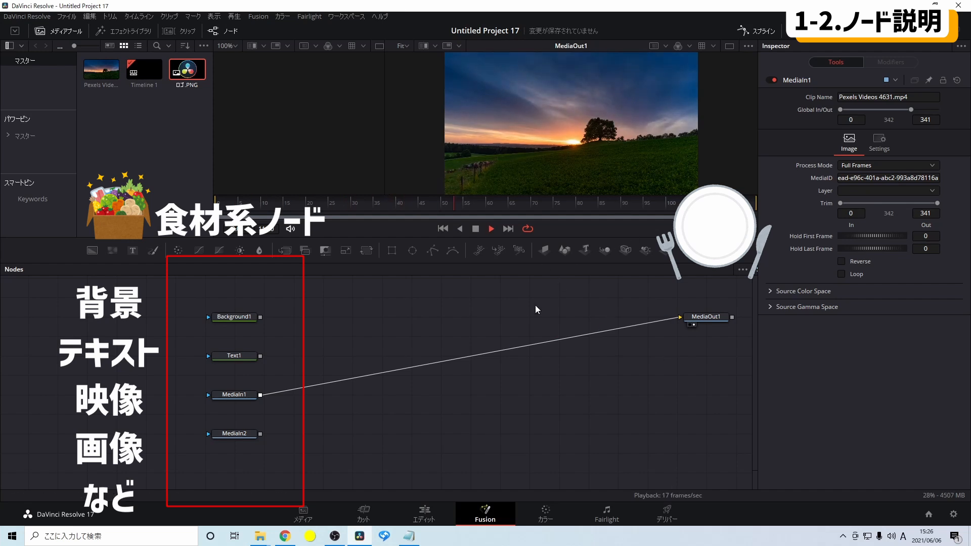
pyautogui.hotkey('ctrl', 'z')
# Step: Connect the MediaIn2 logo node to MediaOut1, and disconnect it again
pyautogui.click(234, 435)
pyautogui.moveTo(259, 434); pyautogui.dragTo(681, 318)
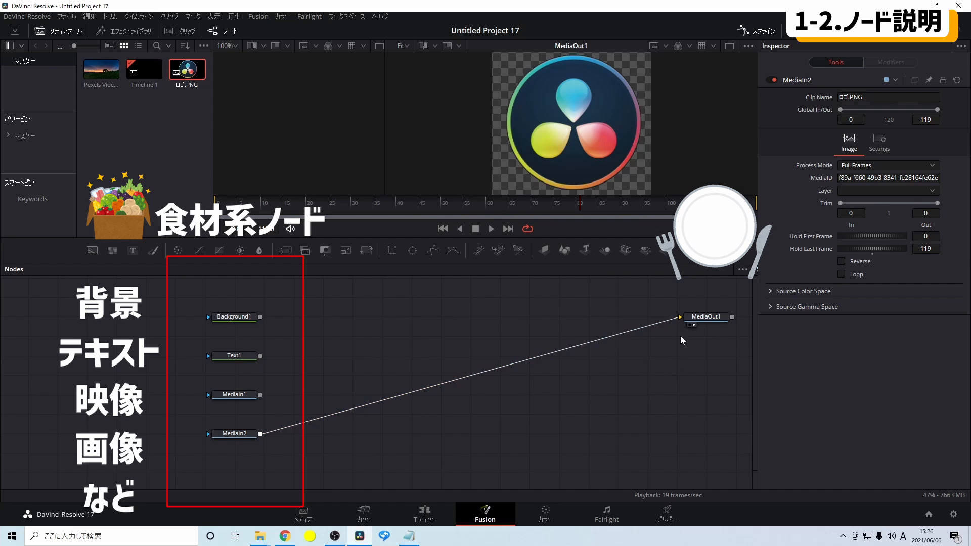
pyautogui.moveTo(680, 318); pyautogui.dragTo(526, 354)
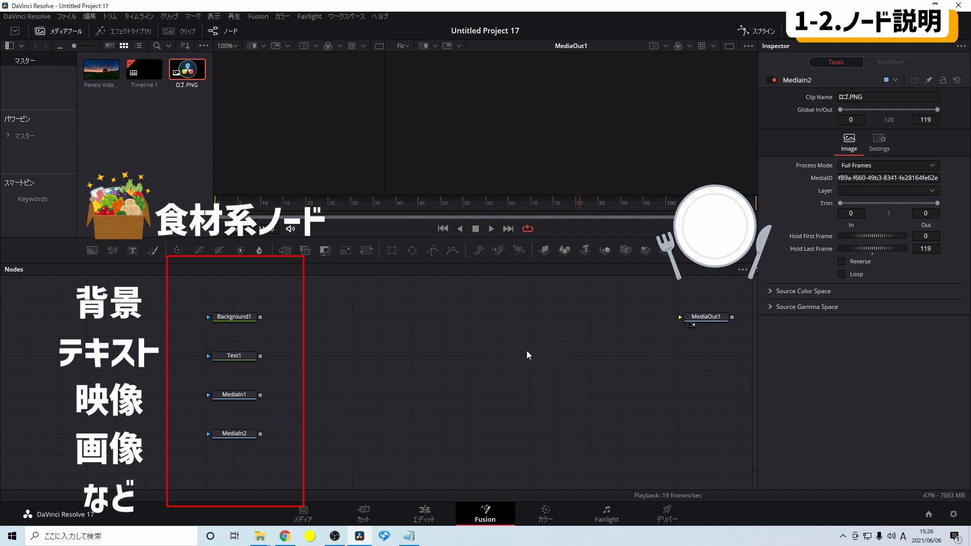
# Step: Connect Background1 and Text1 in turn to MediaOut1, deleting each connection again
pyautogui.moveTo(185, 296); pyautogui.dragTo(308, 457)
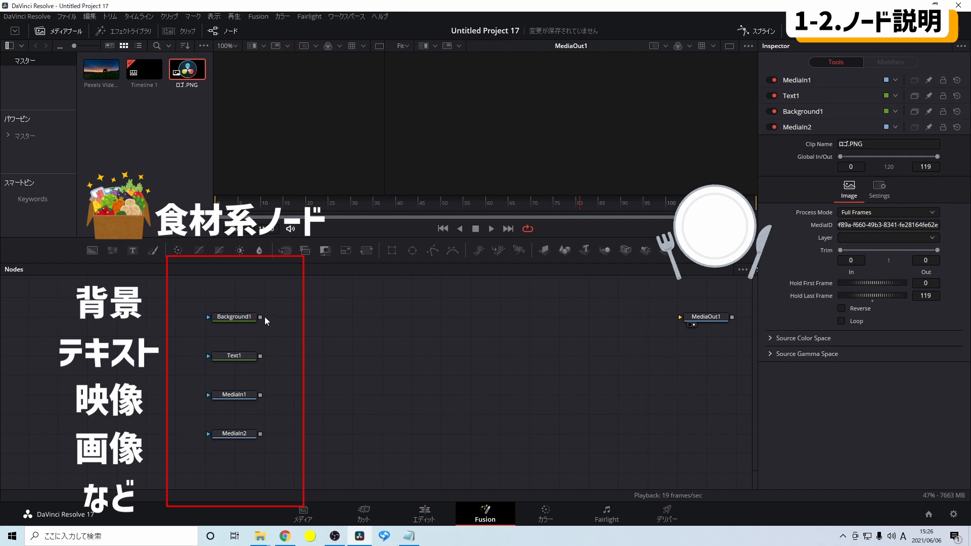
pyautogui.moveTo(260, 317); pyautogui.dragTo(680, 317)
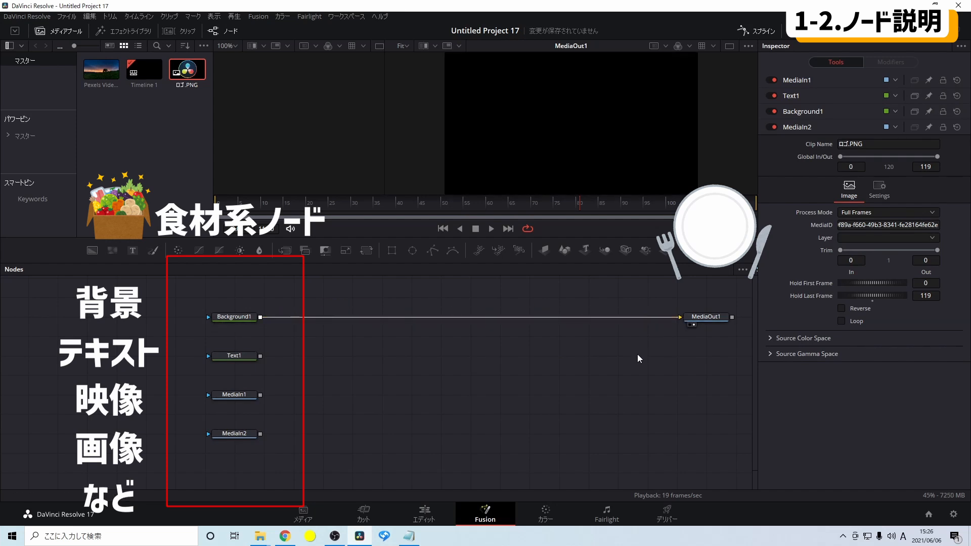
pyautogui.click(627, 317)
pyautogui.press('Delete')
pyautogui.moveTo(260, 356); pyautogui.dragTo(679, 319)
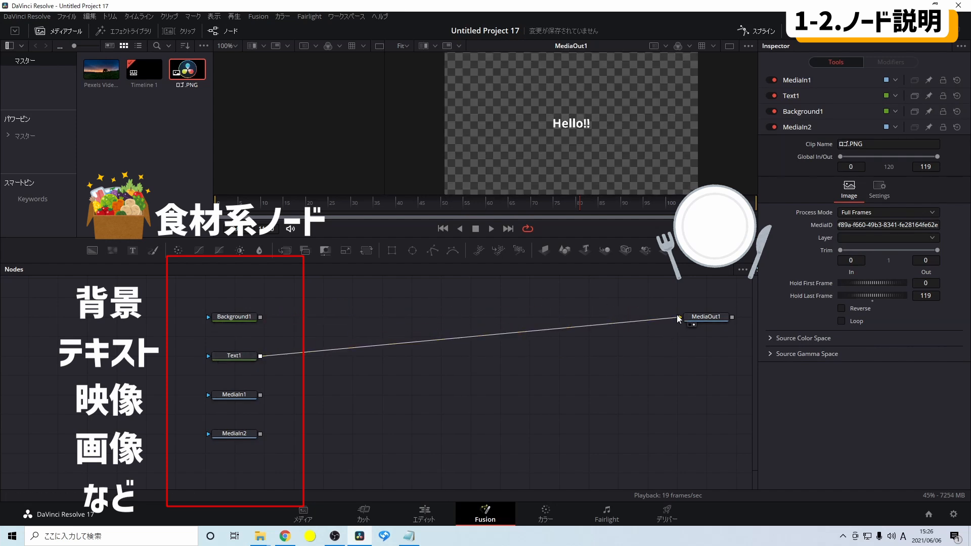
pyautogui.click(648, 321)
pyautogui.press('Delete')
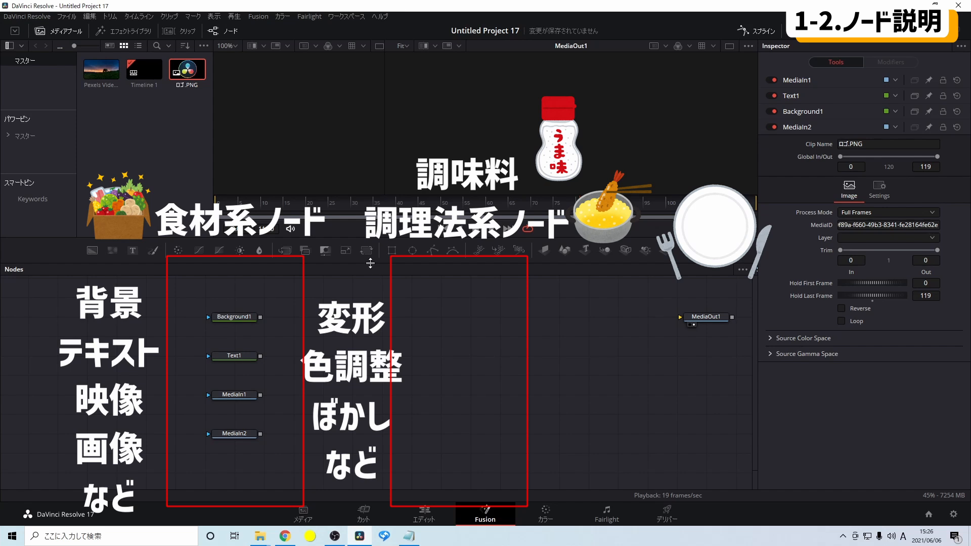
# Step: Add Transform, Color Corrector and Blur nodes in a column between the source nodes and MediaOut1
pyautogui.moveTo(366, 250); pyautogui.dragTo(436, 317)
pyautogui.click(417, 344)
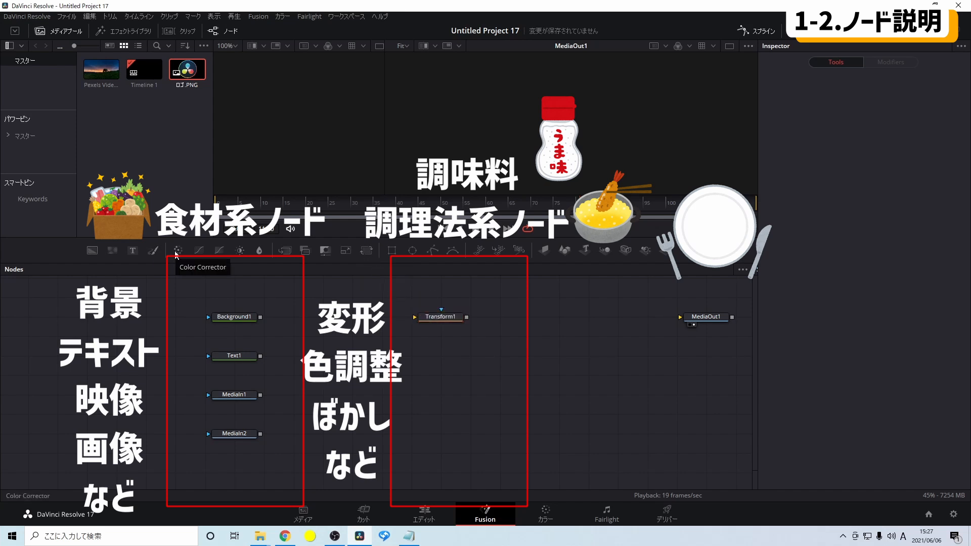
pyautogui.moveTo(176, 254); pyautogui.dragTo(436, 361)
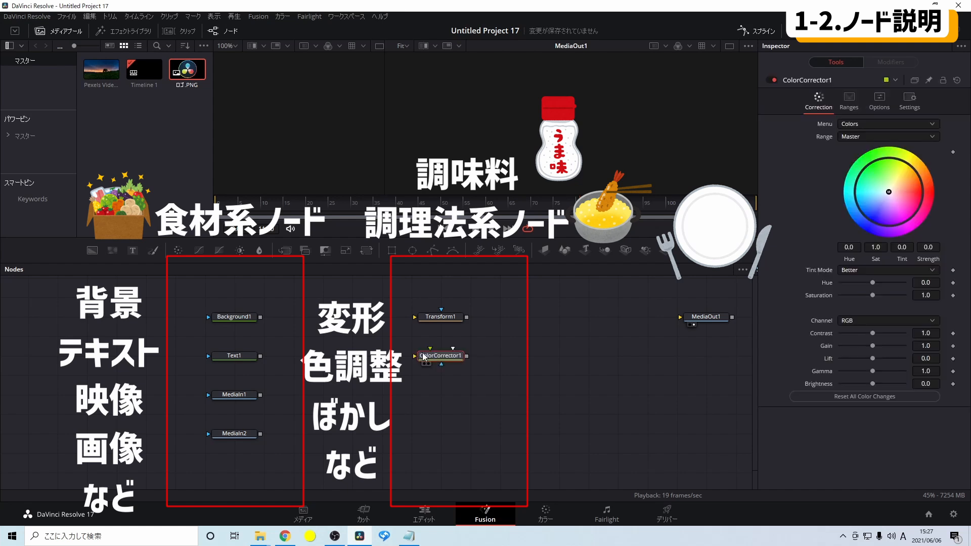
pyautogui.moveTo(260, 251); pyautogui.dragTo(449, 398)
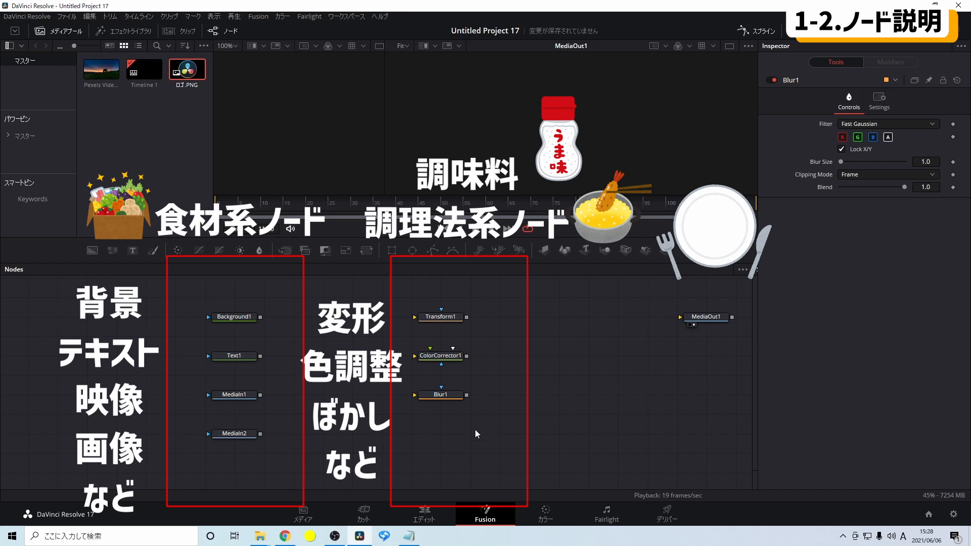
# Step: Connect the Transform1 node alone to MediaOut1, and disconnect it again
pyautogui.moveTo(467, 317); pyautogui.dragTo(681, 317)
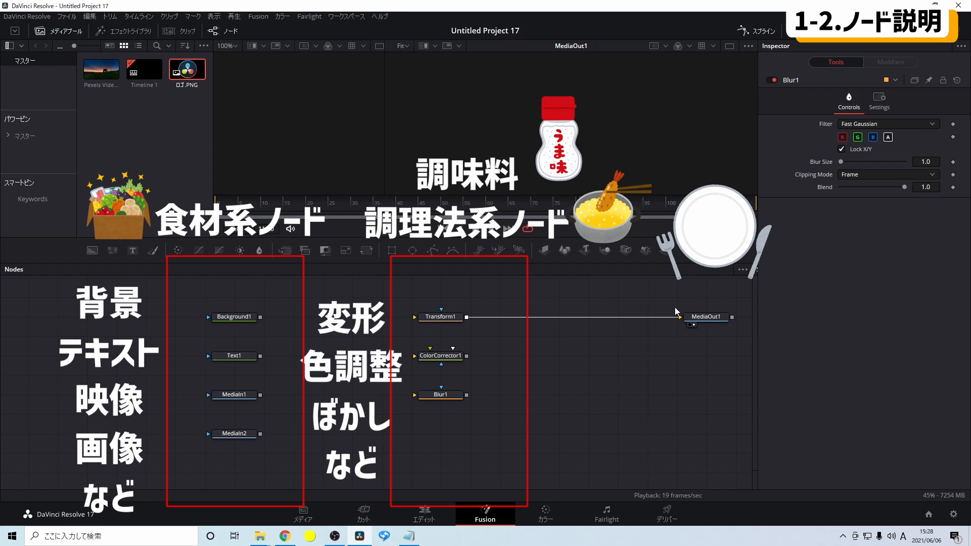
pyautogui.moveTo(679, 317); pyautogui.dragTo(502, 372)
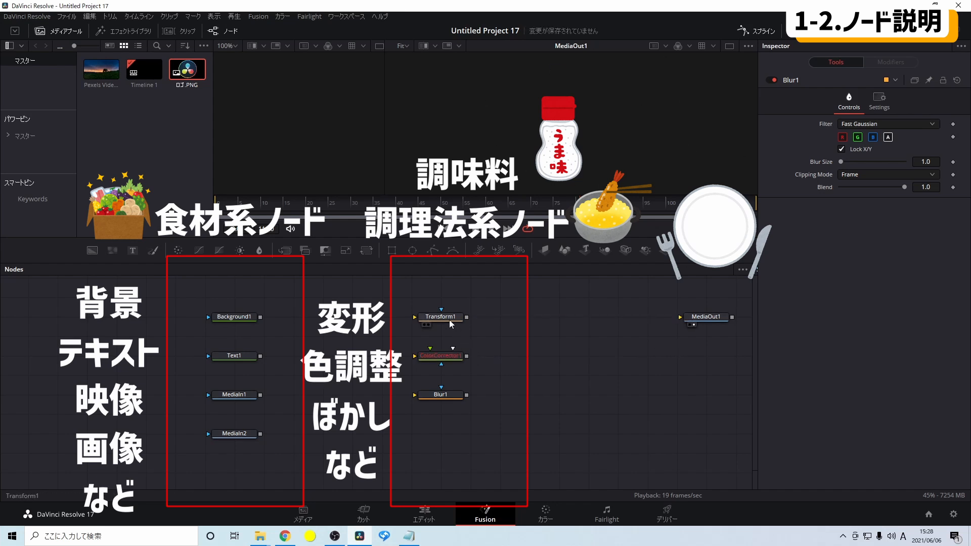
# Step: Connect Background1 to Transform1 and set the background color to pure red
pyautogui.click(234, 317)
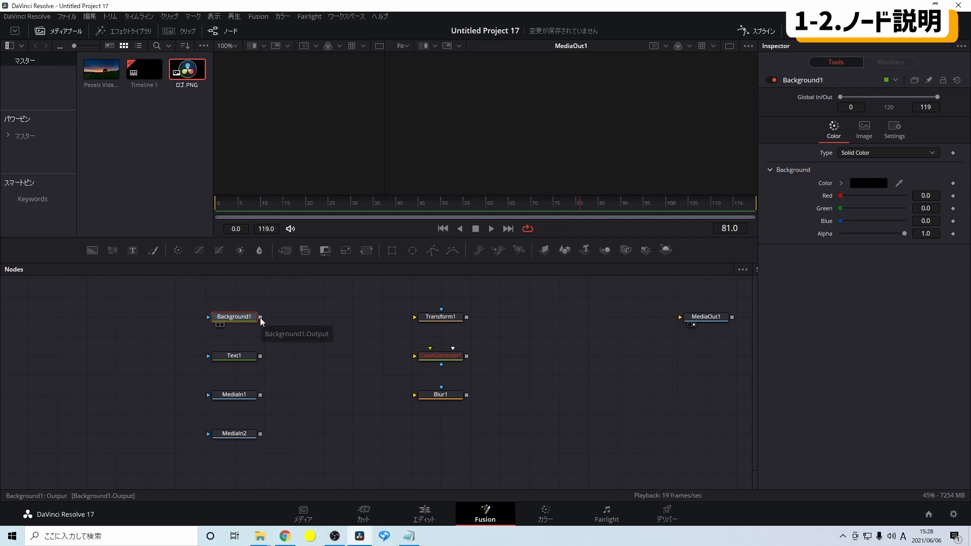
pyautogui.moveTo(260, 317); pyautogui.dragTo(413, 318)
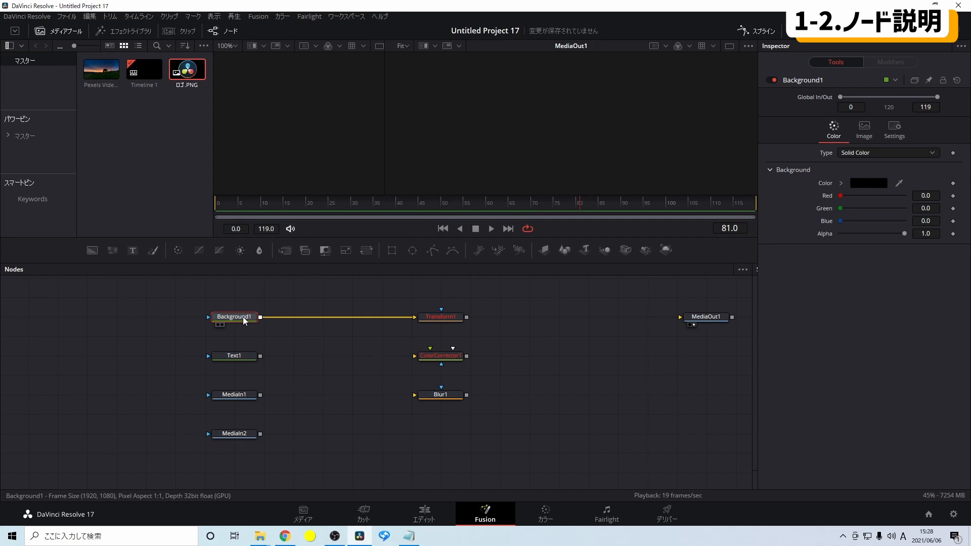
pyautogui.click(876, 182)
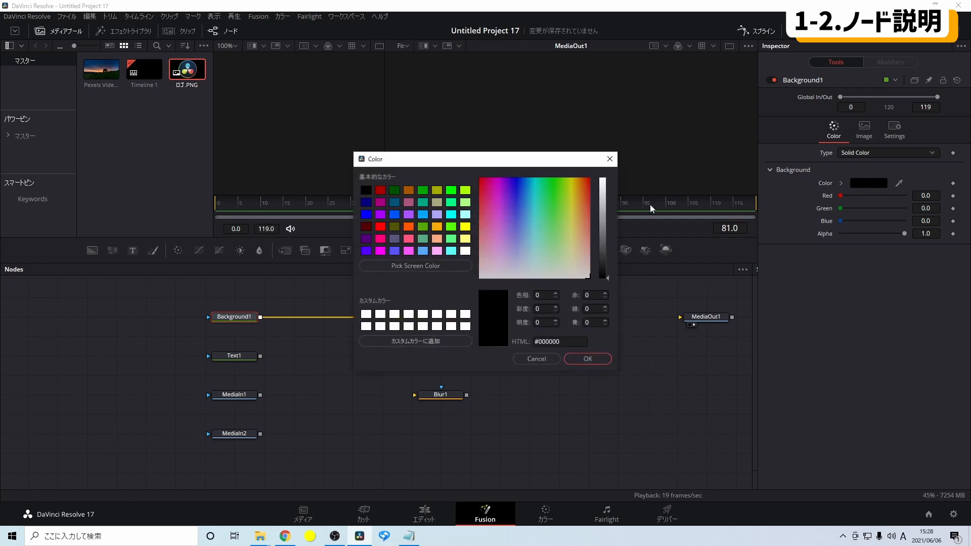
pyautogui.click(379, 227)
pyautogui.click(573, 360)
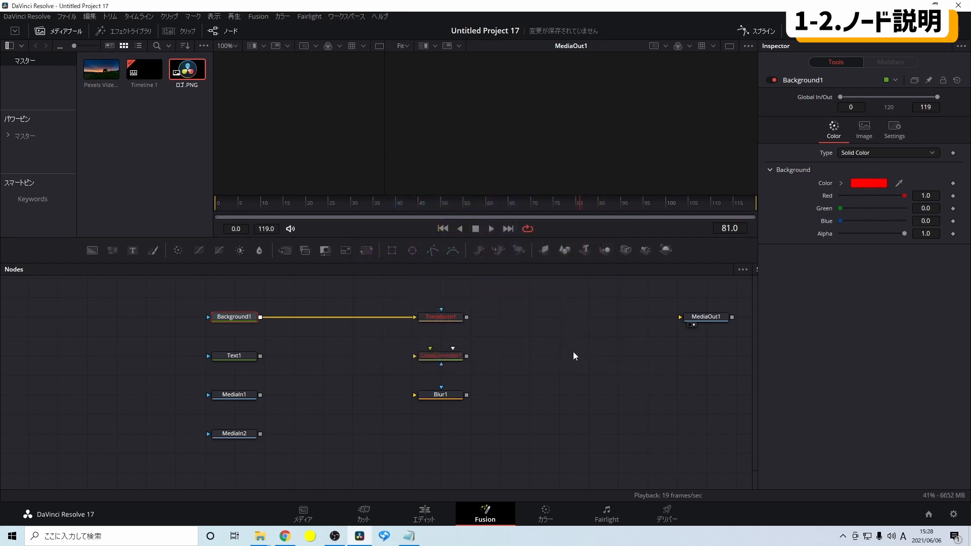
# Step: Connect Transform1 to MediaOut1 and try adjusting its Center X and Size on the red background
pyautogui.click(465, 318)
pyautogui.moveTo(467, 317); pyautogui.dragTo(680, 317)
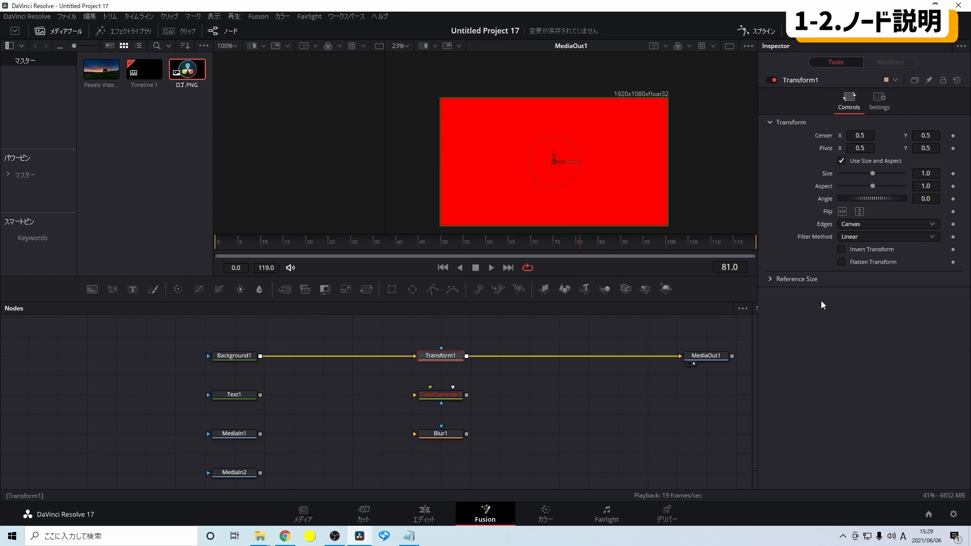
pyautogui.moveTo(860, 135)
pyautogui.mouseDown()
pyautogui.moveTo(875, 135)
pyautogui.moveTo(829, 135)
pyautogui.moveTo(860, 135)
pyautogui.mouseUp()
pyautogui.moveTo(925, 173); pyautogui.dragTo(872, 208)
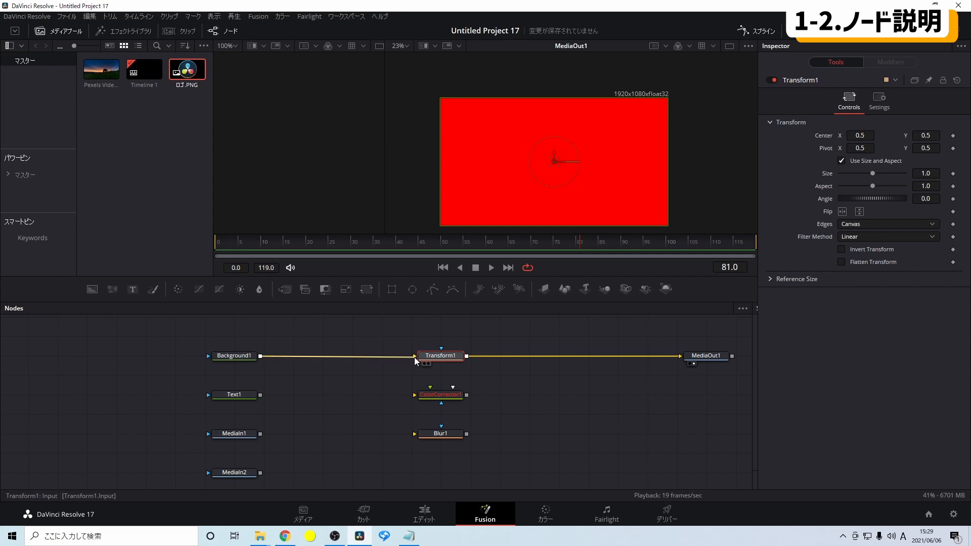
# Step: Replace Background1 with Text1 as Transform1's input, and try adjusting Center X and Size on the text
pyautogui.moveTo(414, 357)
pyautogui.mouseDown()
pyautogui.moveTo(272, 390)
pyautogui.moveTo(417, 356)
pyautogui.mouseUp()
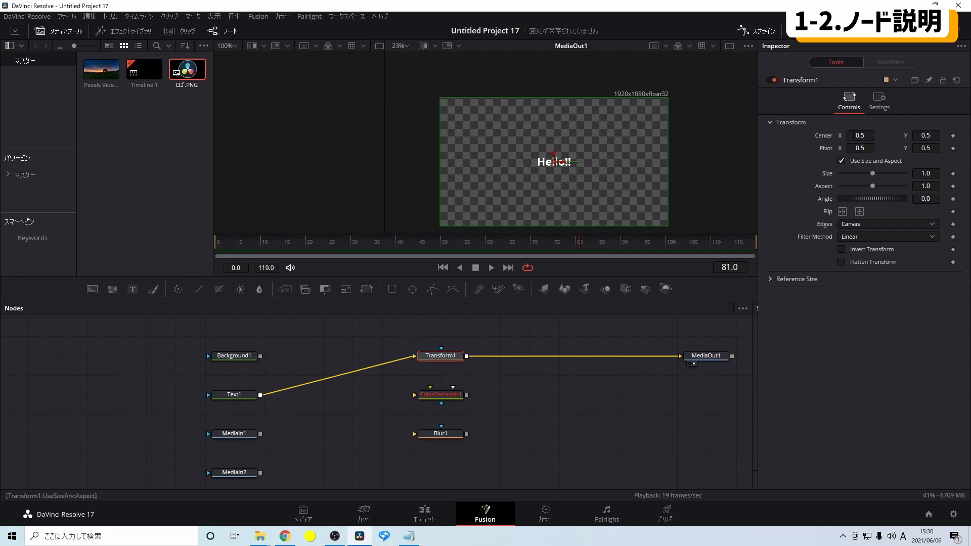
pyautogui.moveTo(860, 135)
pyautogui.mouseDown()
pyautogui.moveTo(878, 135)
pyautogui.moveTo(861, 135)
pyautogui.mouseUp()
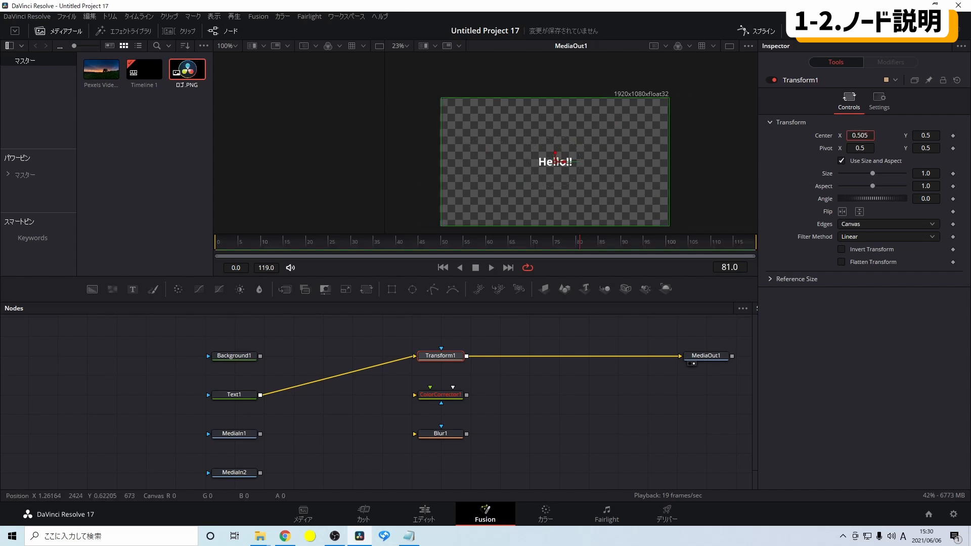
pyautogui.moveTo(926, 173)
pyautogui.mouseDown()
pyautogui.moveTo(943, 173)
pyautogui.moveTo(916, 173)
pyautogui.moveTo(925, 172)
pyautogui.mouseUp()
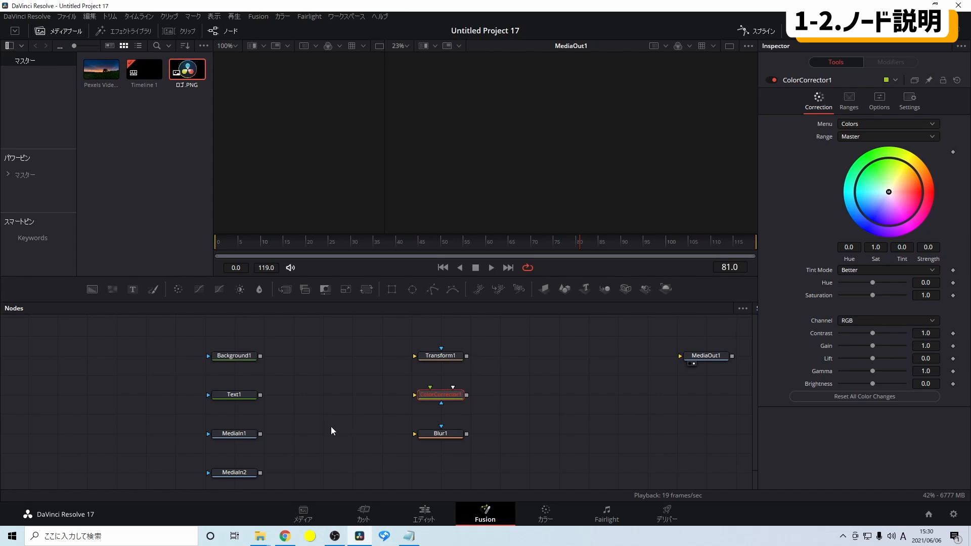
# Step: Connect MediaIn1 through ColorCorrector1 to MediaOut1 and tint the clip reddish with a strength of about 0.31
pyautogui.click(231, 433)
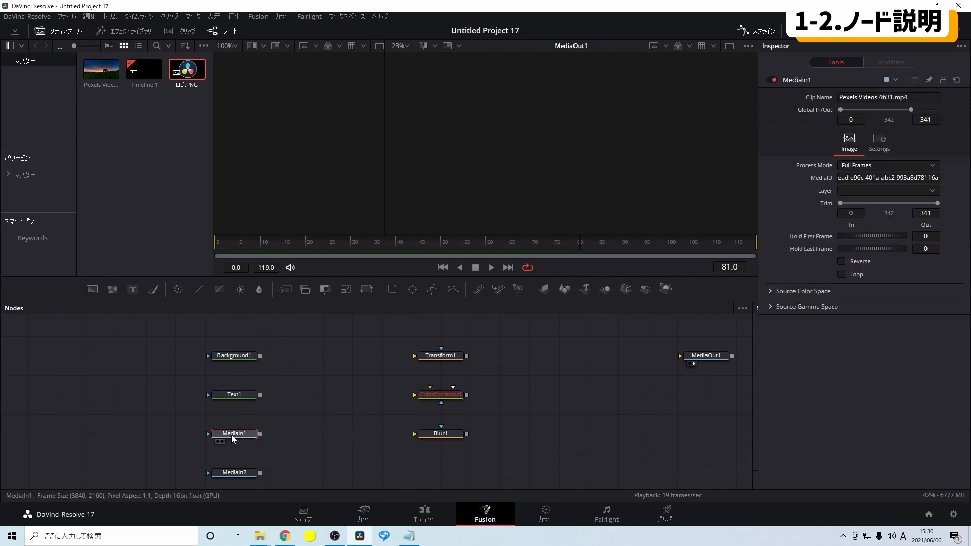
pyautogui.moveTo(259, 432); pyautogui.dragTo(682, 356)
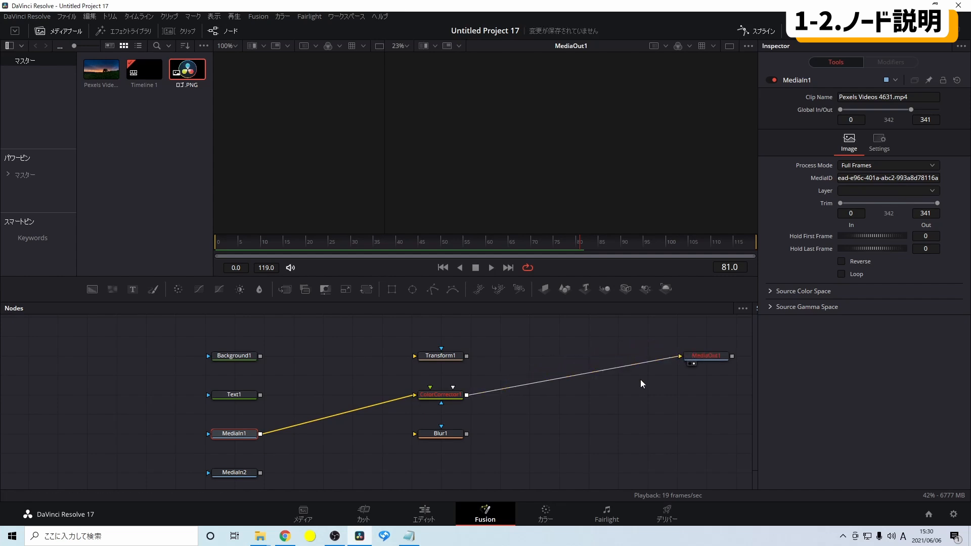
pyautogui.click(442, 395)
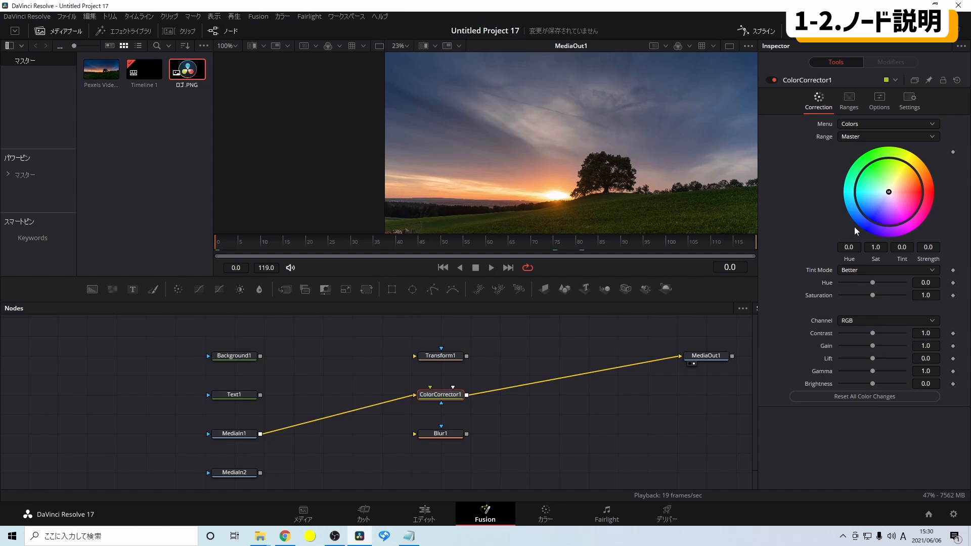
pyautogui.moveTo(890, 194)
pyautogui.mouseDown()
pyautogui.moveTo(933, 200)
pyautogui.moveTo(895, 230)
pyautogui.moveTo(834, 232)
pyautogui.moveTo(797, 213)
pyautogui.moveTo(790, 164)
pyautogui.moveTo(882, 130)
pyautogui.moveTo(890, 173)
pyautogui.moveTo(906, 187)
pyautogui.mouseUp()
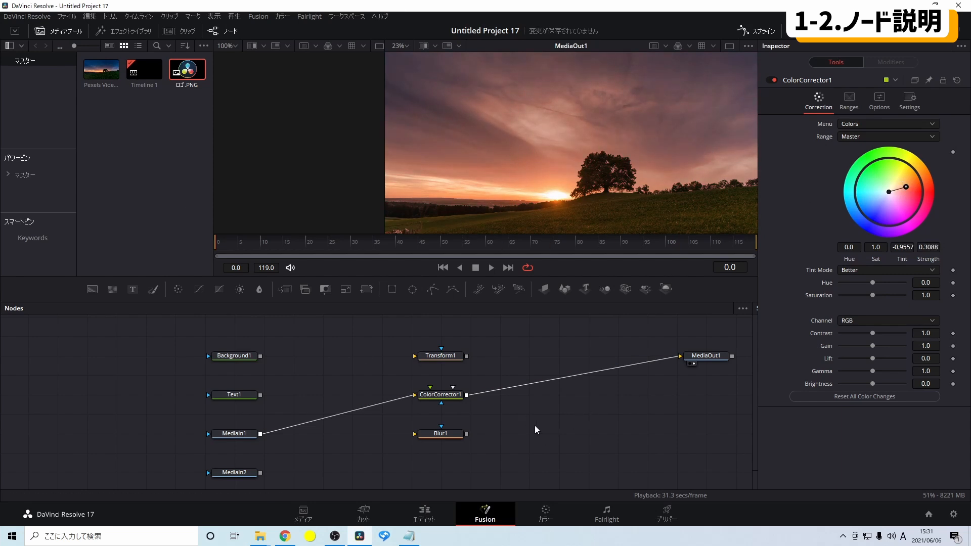
pyautogui.press('space')
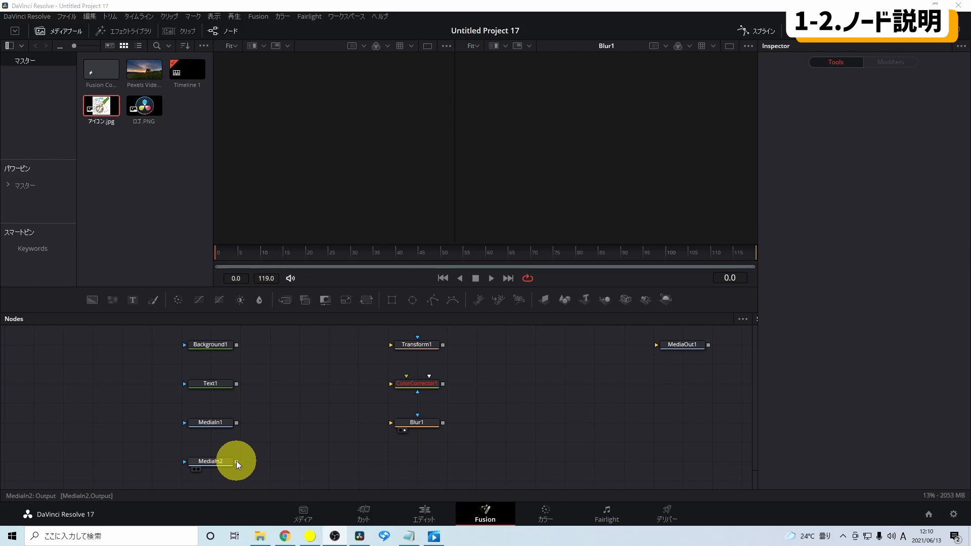
# Step: Connect MediaIn2 to ColorCorrector1, display ColorCorrector1 in the right viewer, and tint the image magenta with a strength of about 0.78
pyautogui.moveTo(236, 461); pyautogui.dragTo(560, 183)
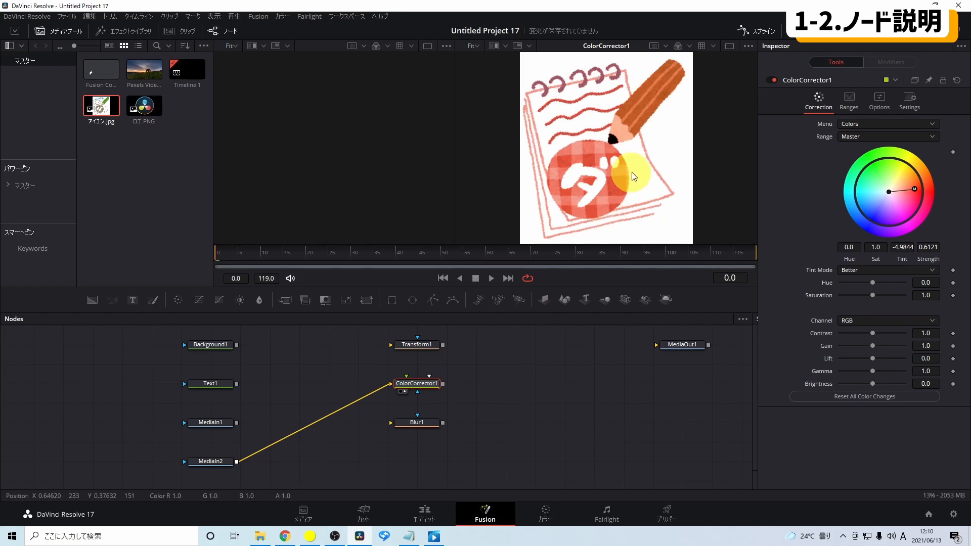
pyautogui.moveTo(915, 187); pyautogui.dragTo(906, 214)
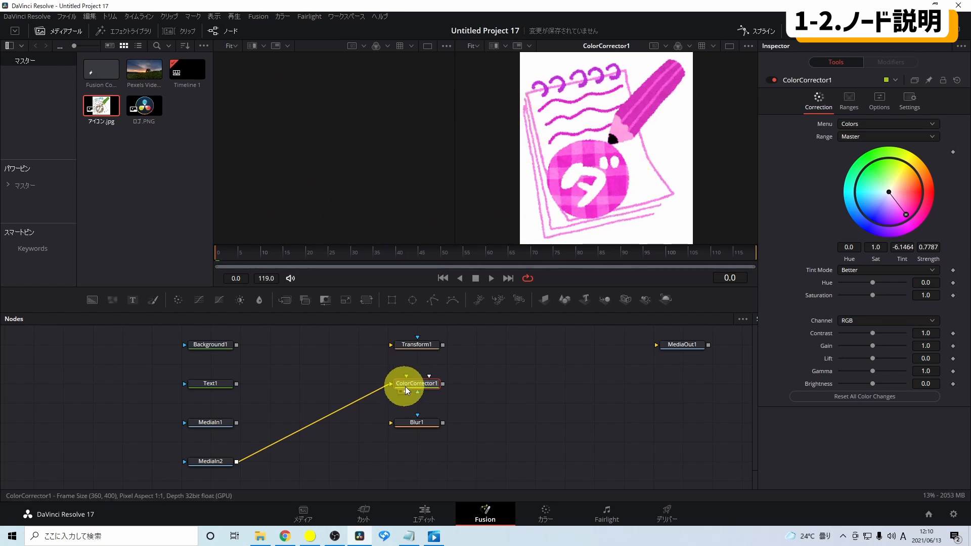
# Step: Display ColorCorrector1 in the left viewer too, and switch to a single viewer and back to dual viewers
pyautogui.moveTo(403, 385); pyautogui.dragTo(302, 183)
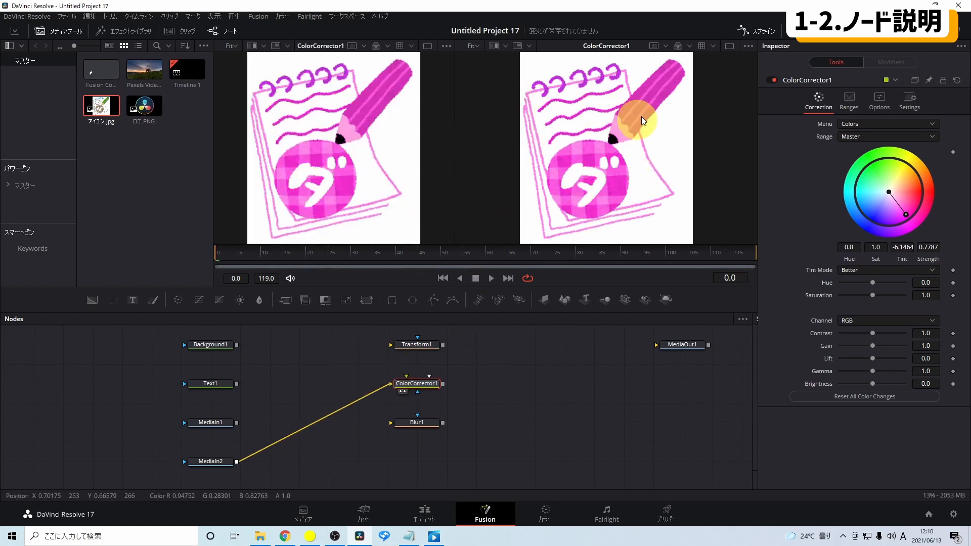
pyautogui.click(729, 50)
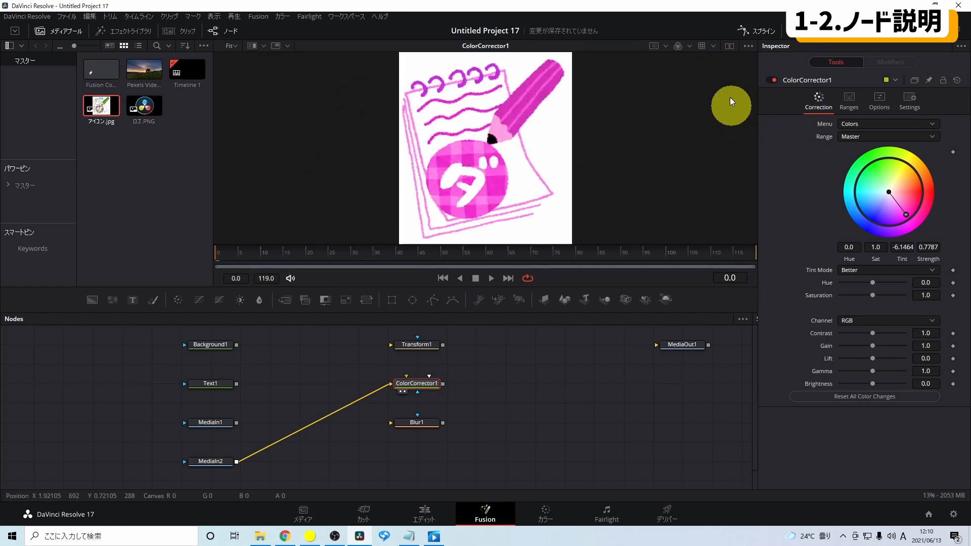
pyautogui.click(729, 47)
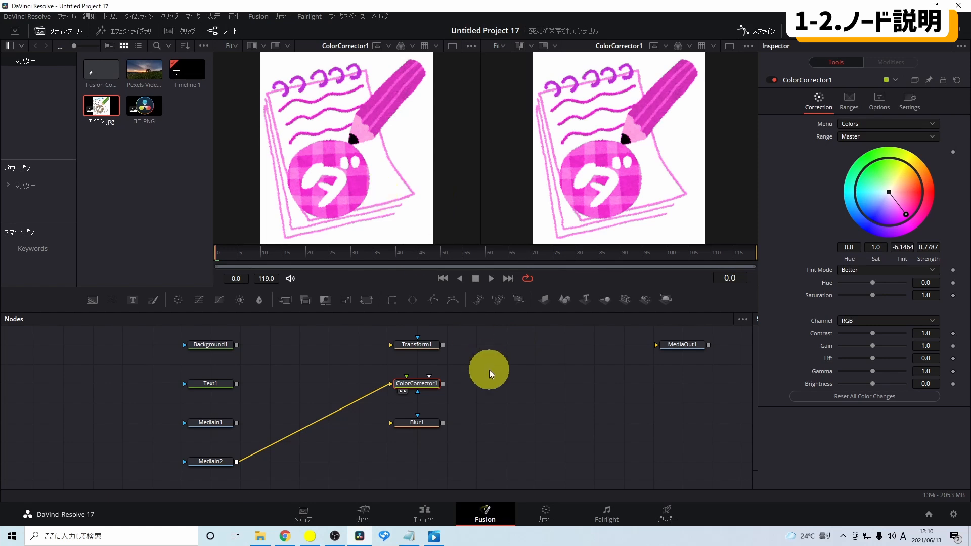
# Step: Remove ColorCorrector1 from both viewers using its view indicators
pyautogui.click(404, 392)
pyautogui.click(404, 391)
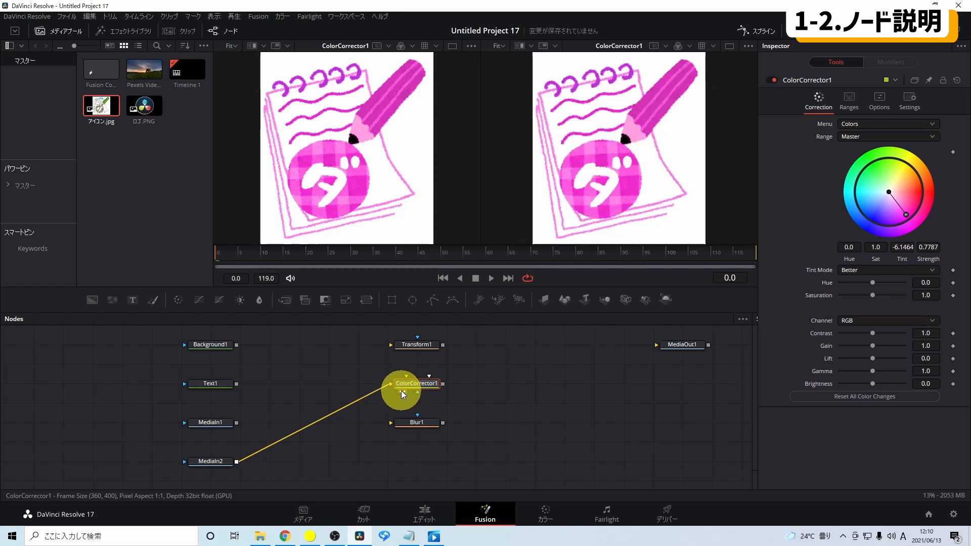
pyautogui.click(402, 393)
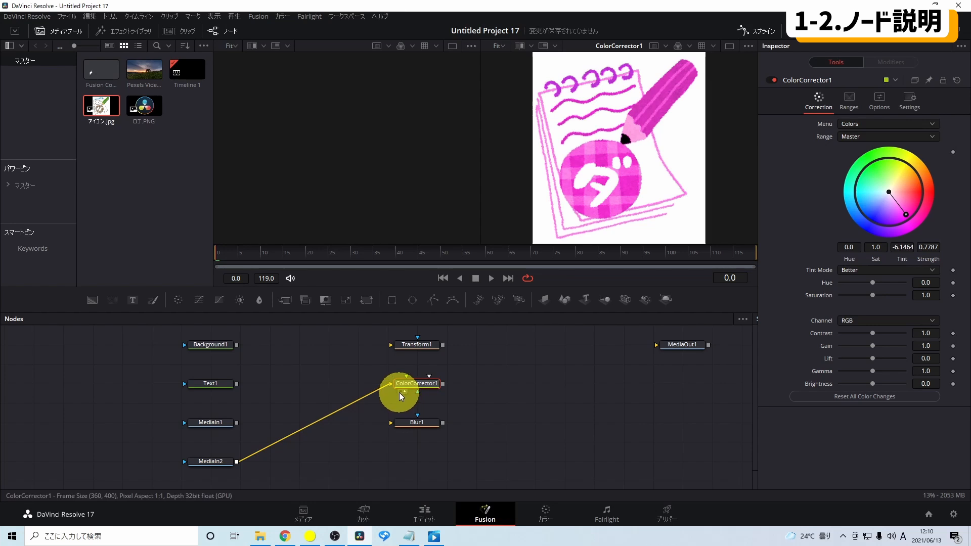
pyautogui.click(399, 392)
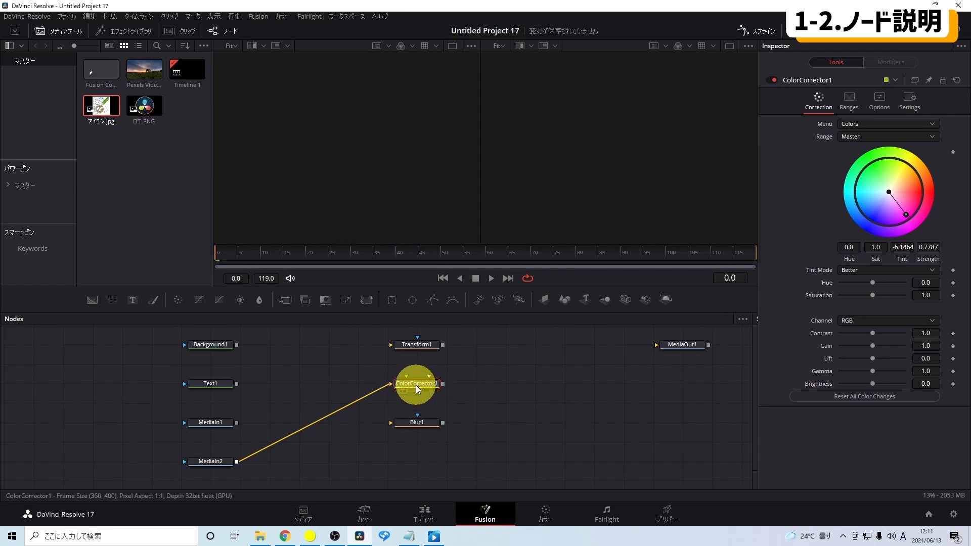
# Step: Display ColorCorrector1 in the right viewer and the original MediaIn2 image in the left viewer for comparison
pyautogui.moveTo(415, 384); pyautogui.dragTo(605, 162)
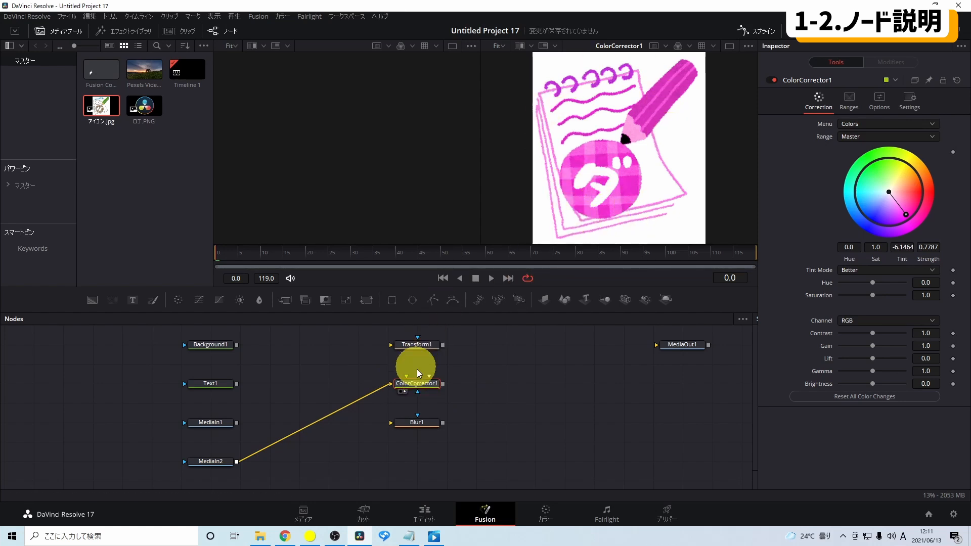
pyautogui.click(205, 462)
pyautogui.moveTo(204, 462); pyautogui.dragTo(303, 192)
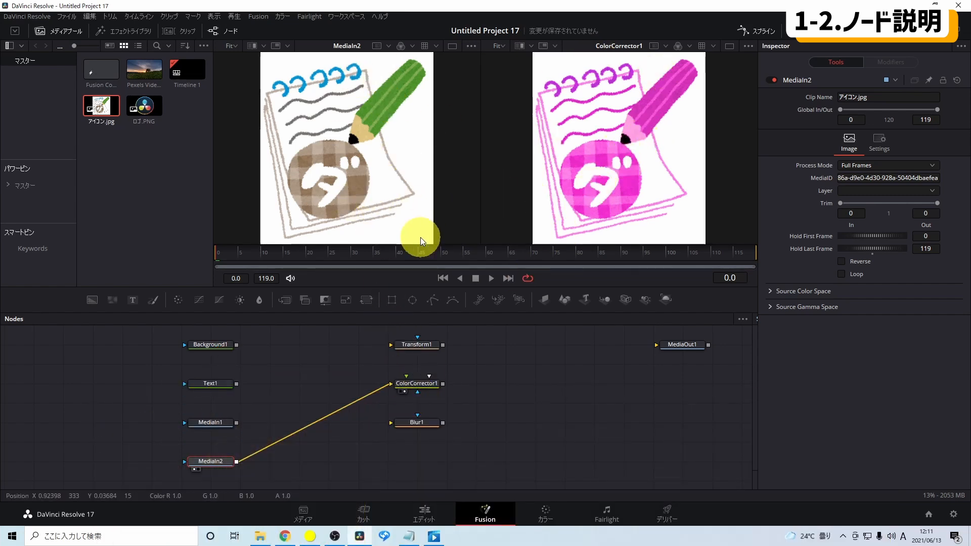
# Step: Disconnect MediaIn2 from ColorCorrector1, connect it to Blur1 instead, and display Blur1 in the right viewer
pyautogui.click(411, 383)
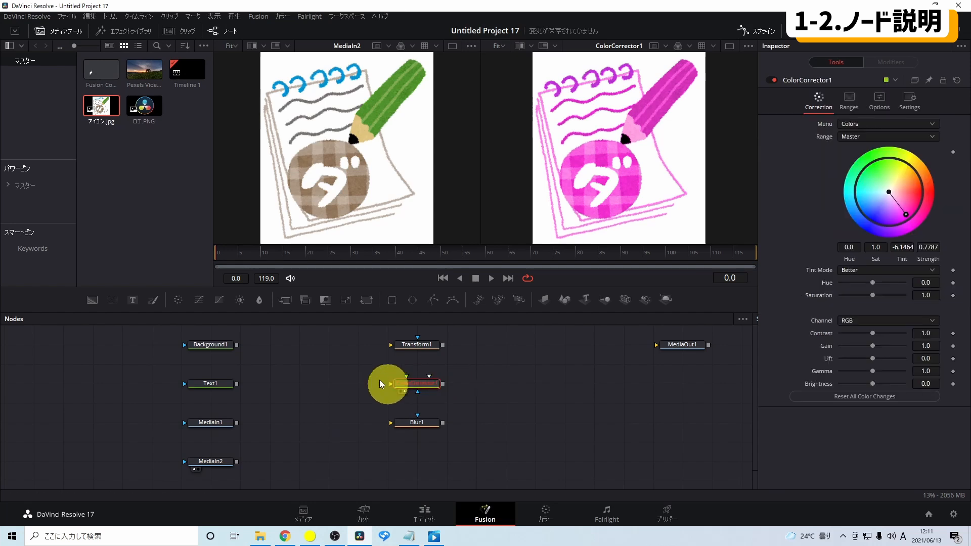
pyautogui.click(233, 460)
pyautogui.moveTo(235, 462); pyautogui.dragTo(390, 423)
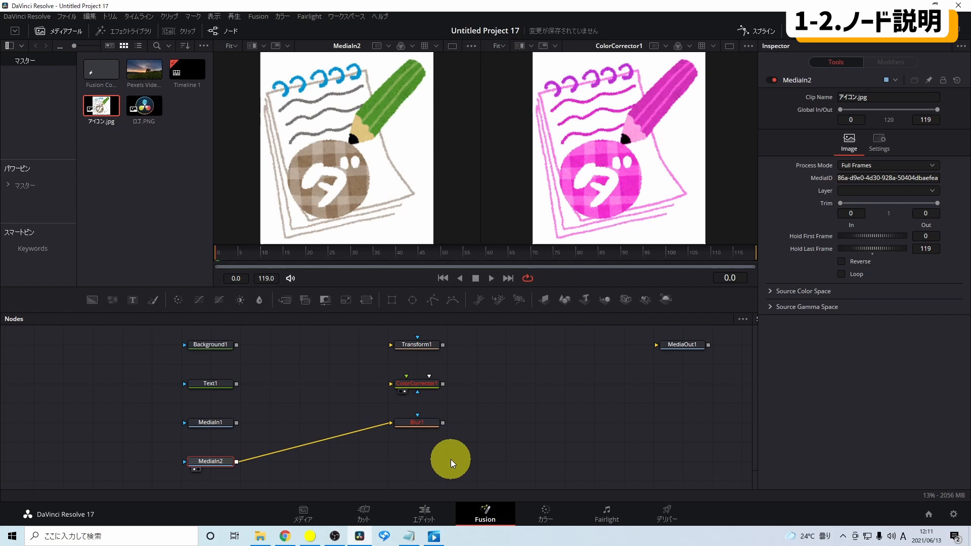
pyautogui.click(422, 423)
pyautogui.press('2')
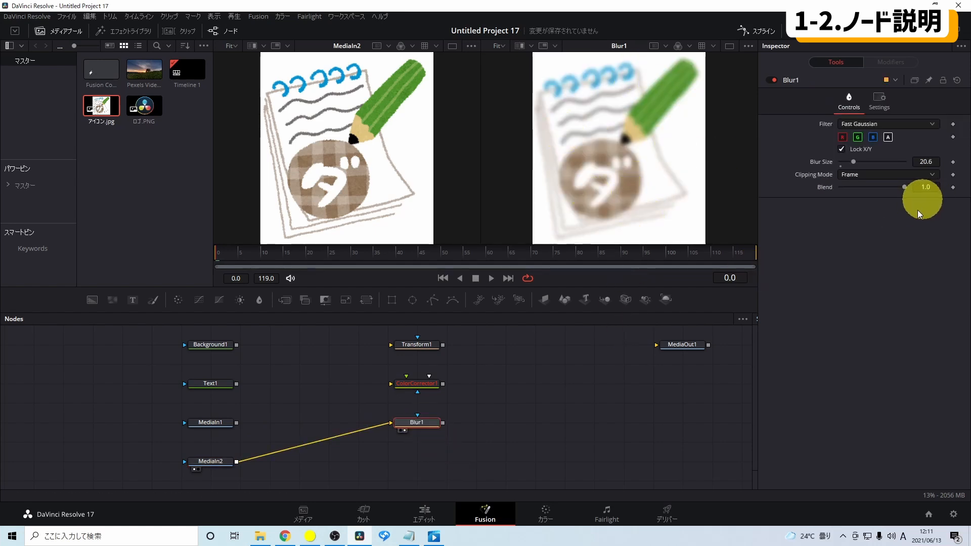
# Step: Set Blur1's Blur Size to 30, raise it further to about 40.6, and disconnect MediaIn2 from Blur1
pyautogui.click(925, 162)
pyautogui.write('30')
pyautogui.press('Return')
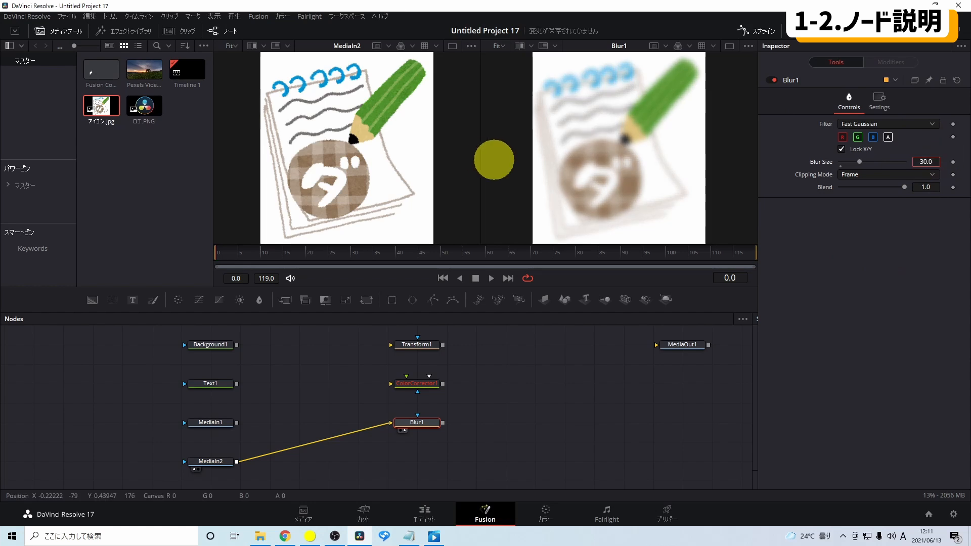
pyautogui.moveTo(859, 162); pyautogui.dragTo(866, 162)
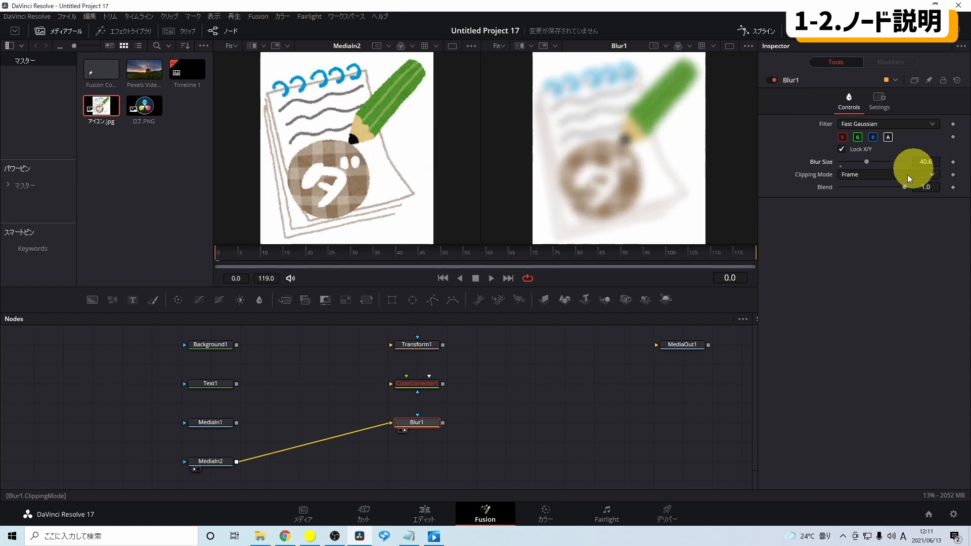
pyautogui.moveTo(390, 424); pyautogui.dragTo(296, 436)
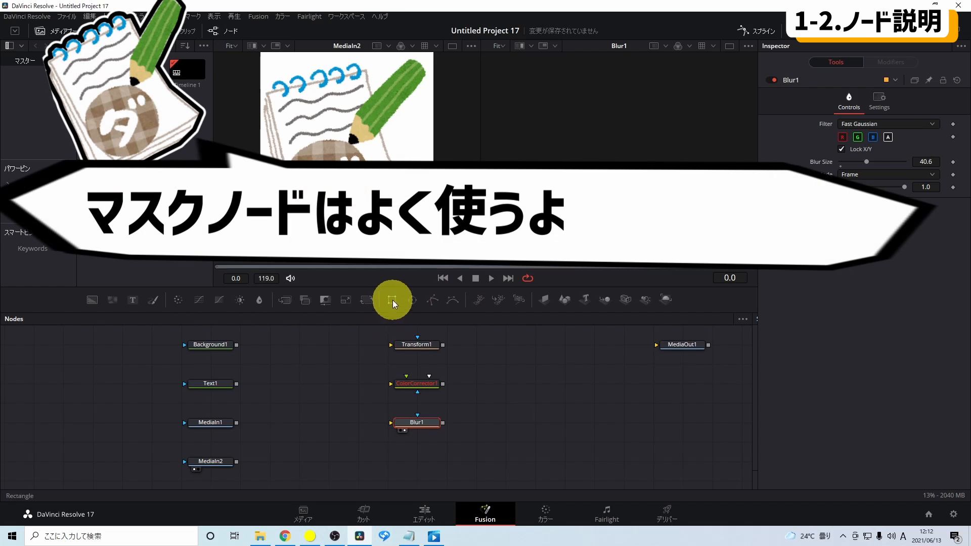
# Step: Add a Rectangle mask node beside the source nodes and connect it to MediaIn2's mask input
pyautogui.moveTo(392, 299); pyautogui.dragTo(87, 435)
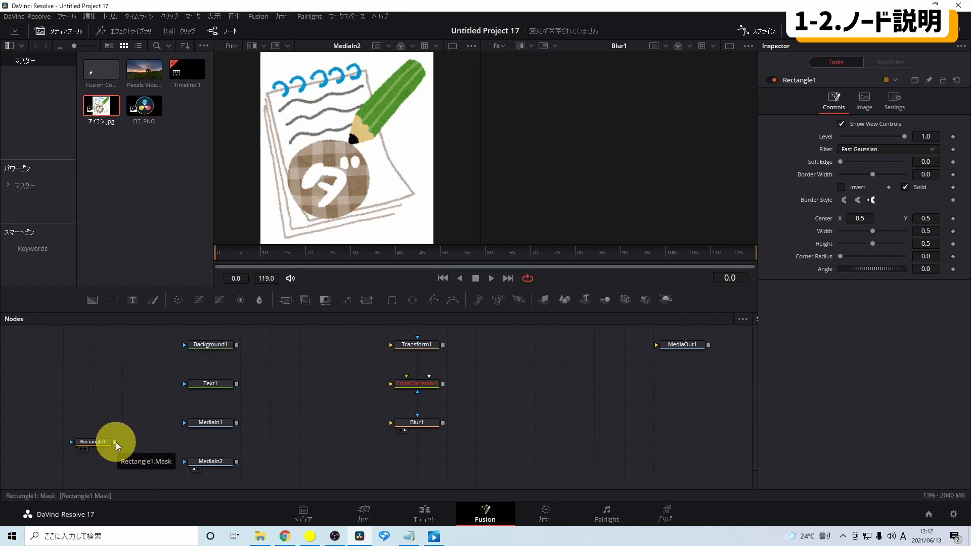
pyautogui.moveTo(116, 442); pyautogui.dragTo(186, 460)
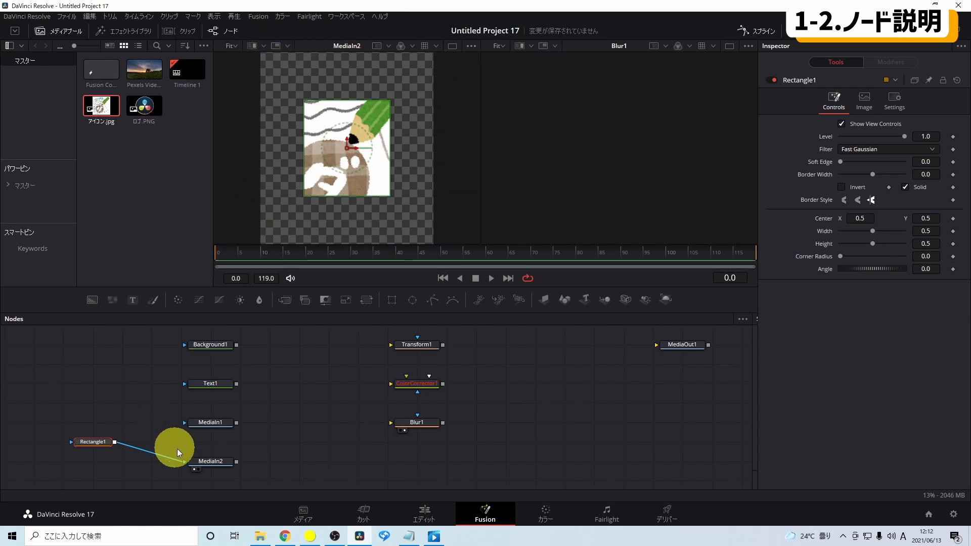
pyautogui.click(206, 462)
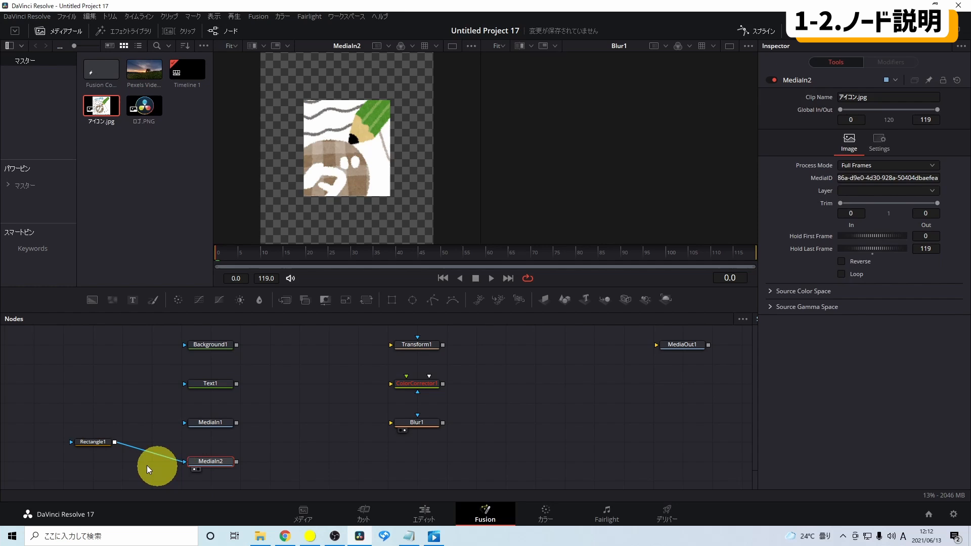
pyautogui.click(89, 443)
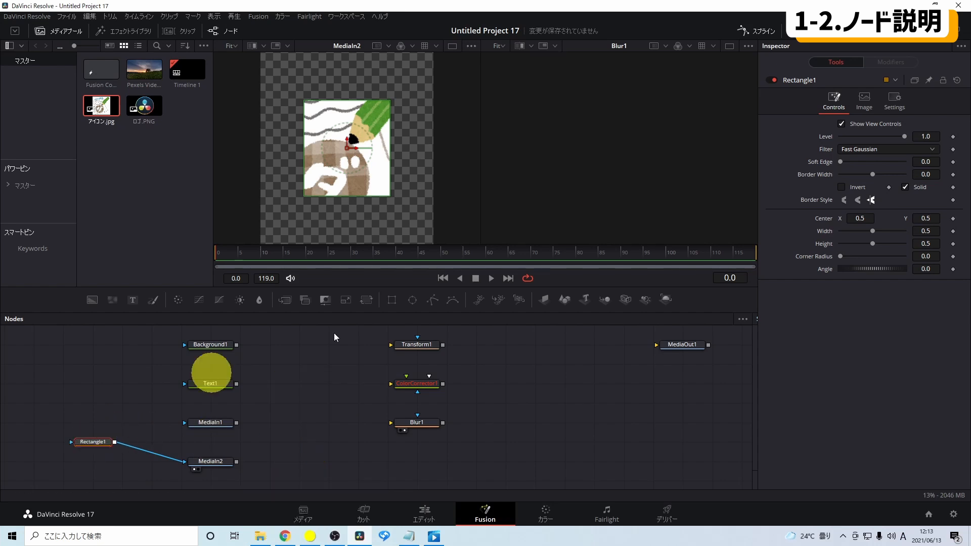
# Step: Add a Polygon mask node below Rectangle1 and disconnect Rectangle1 from MediaIn2's mask input
pyautogui.moveTo(433, 299); pyautogui.dragTo(97, 462)
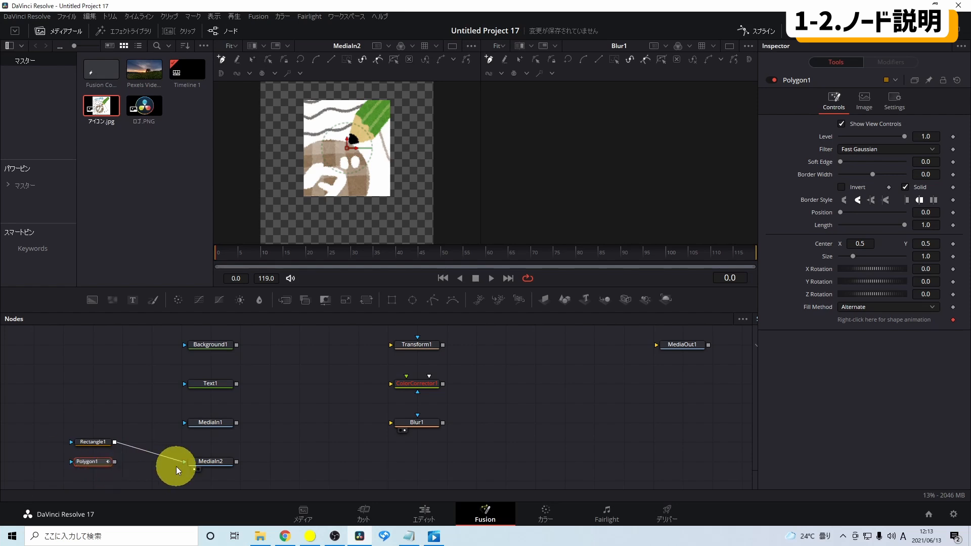
pyautogui.moveTo(183, 462)
pyautogui.mouseDown()
pyautogui.moveTo(126, 457)
pyautogui.moveTo(183, 460)
pyautogui.mouseUp()
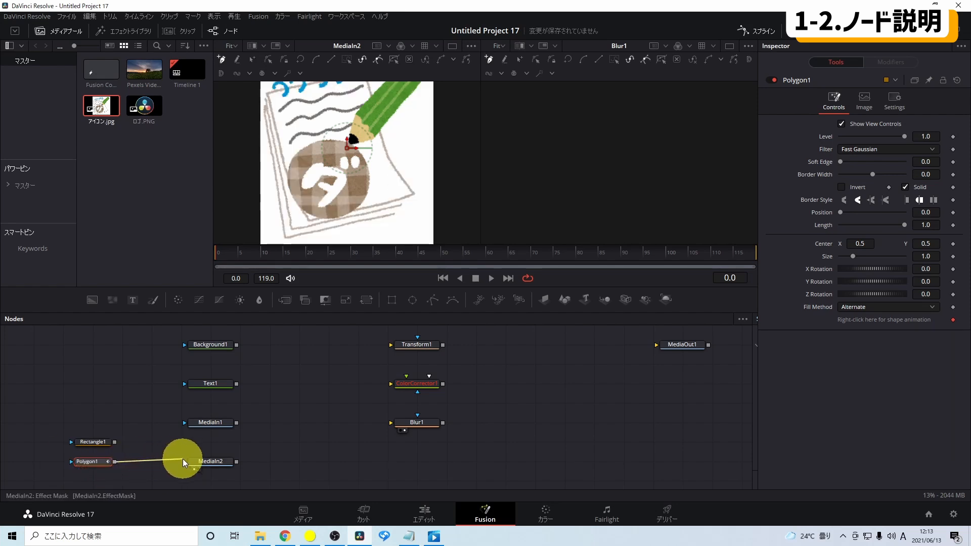
# Step: Trace the outline of the notepad and green pencil in the MediaIn2 image with points of the Polygon1 mask
pyautogui.click(375, 223)
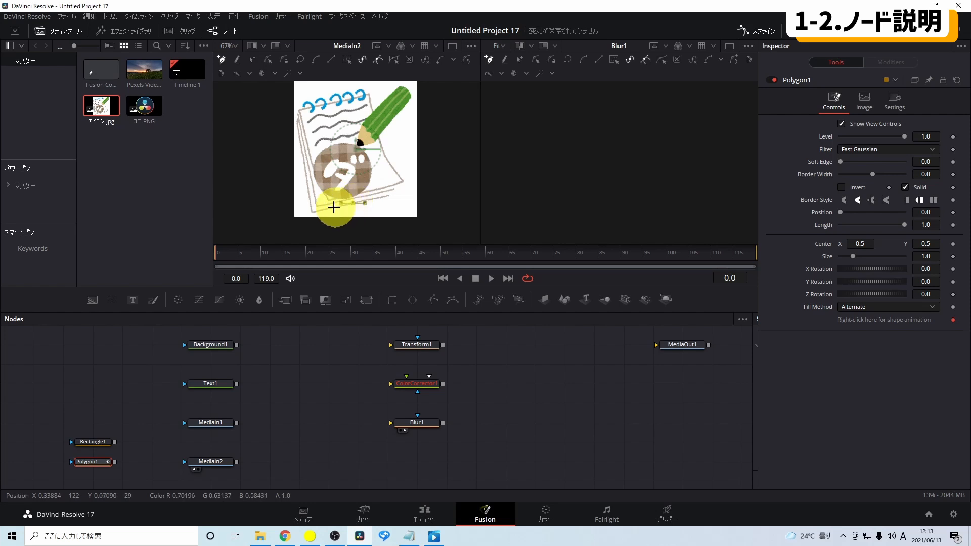
pyautogui.scroll(5, 336, 206)
pyautogui.scroll(-4, 267, 174)
pyautogui.moveTo(281, 147)
pyautogui.mouseDown()
pyautogui.moveTo(268, 173)
pyautogui.moveTo(287, 127)
pyautogui.moveTo(314, 116)
pyautogui.moveTo(347, 136)
pyautogui.moveTo(303, 111)
pyautogui.moveTo(311, 118)
pyautogui.moveTo(354, 100)
pyautogui.moveTo(388, 103)
pyautogui.moveTo(401, 138)
pyautogui.moveTo(449, 92)
pyautogui.moveTo(448, 115)
pyautogui.moveTo(432, 130)
pyautogui.mouseUp()
pyautogui.scroll(2, 297, 104)
pyautogui.scroll(3, 447, 109)
pyautogui.click(432, 131)
pyautogui.click(416, 165)
pyautogui.click(364, 221)
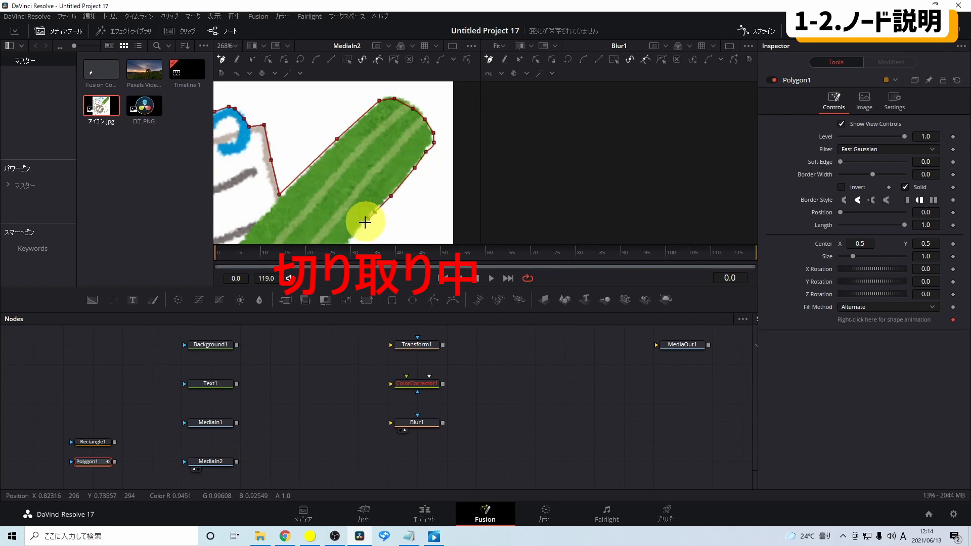
pyautogui.scroll(-3, 364, 221)
pyautogui.click(305, 204)
pyautogui.scroll(-3, 305, 203)
pyautogui.click(320, 162)
pyautogui.click(345, 199)
pyautogui.scroll(-3, 345, 199)
pyautogui.click(263, 233)
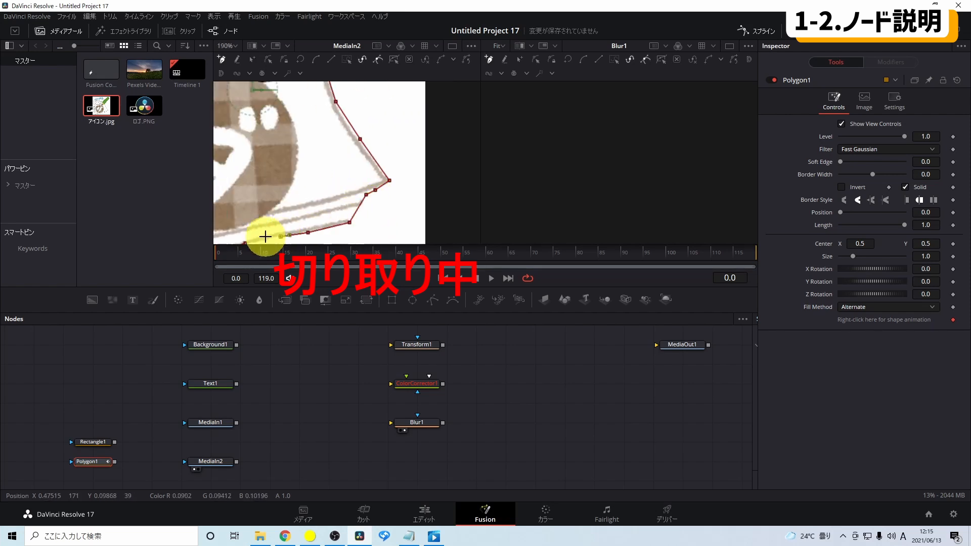
# Step: Connect Polygon1 to MediaIn2's effect mask input to cut the notepad and pencil out of the image
pyautogui.scroll(-4, 329, 180)
pyautogui.moveTo(114, 462); pyautogui.dragTo(232, 459)
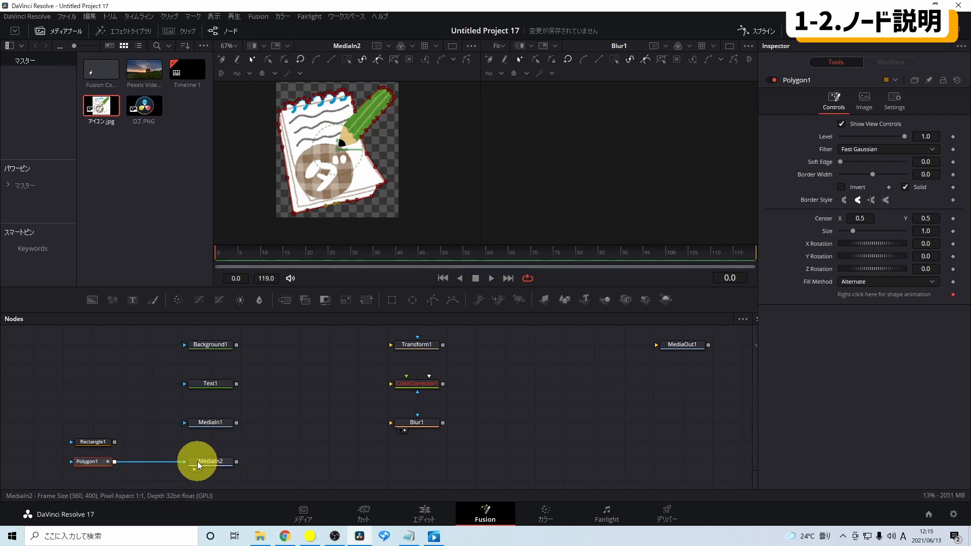
pyautogui.moveTo(87, 468)
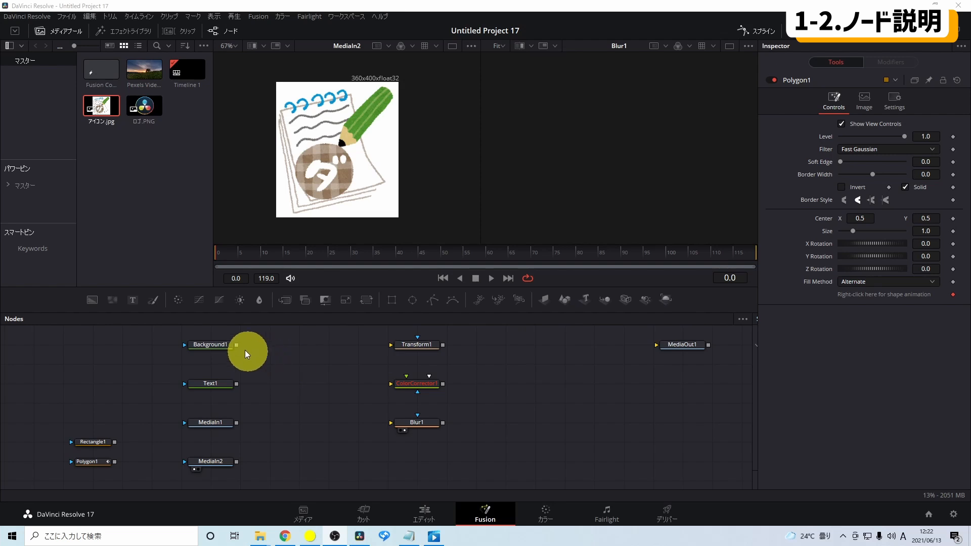
# Step: Try Background1 on Transform1's main input and its effect mask input, and connect Text1 to Transform1's main input
pyautogui.moveTo(236, 345); pyautogui.dragTo(390, 345)
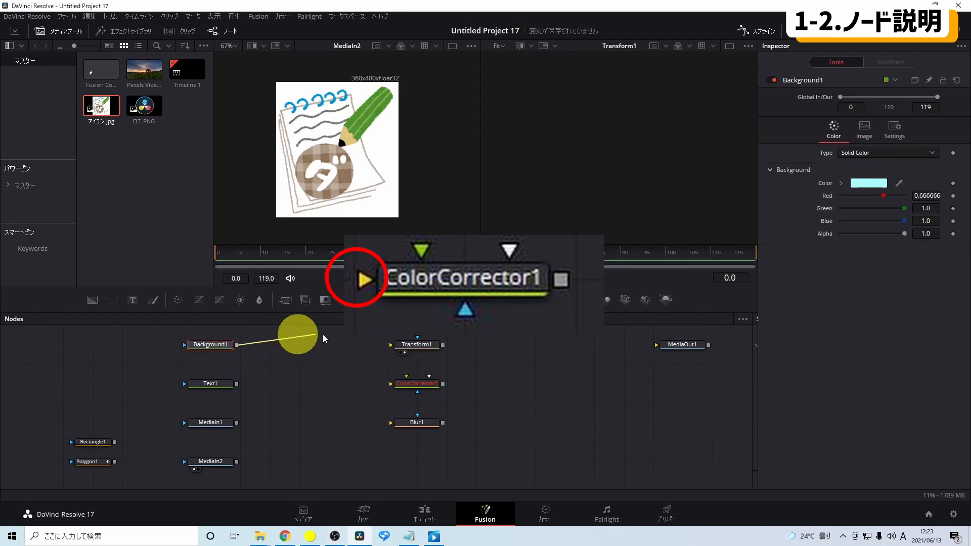
pyautogui.moveTo(322, 335); pyautogui.dragTo(390, 344)
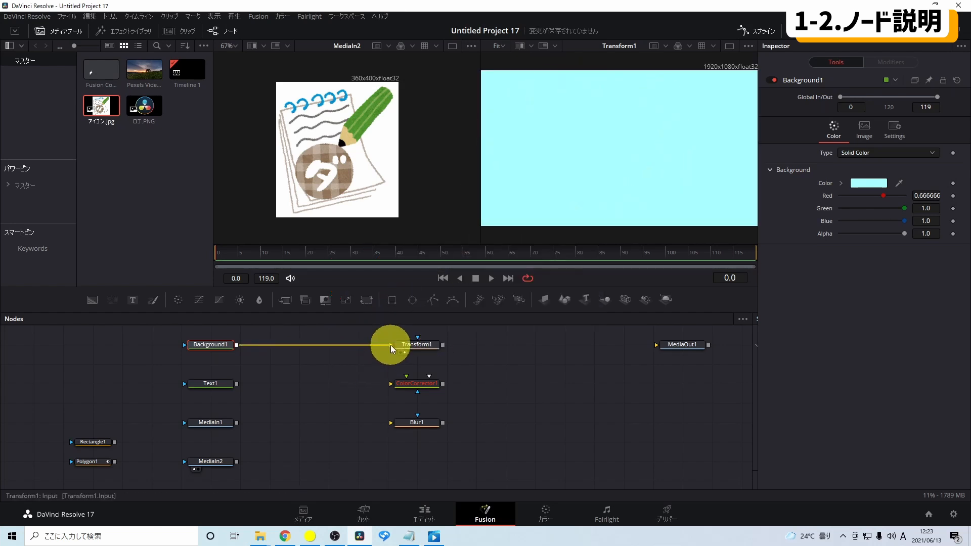
pyautogui.moveTo(390, 345); pyautogui.dragTo(417, 336)
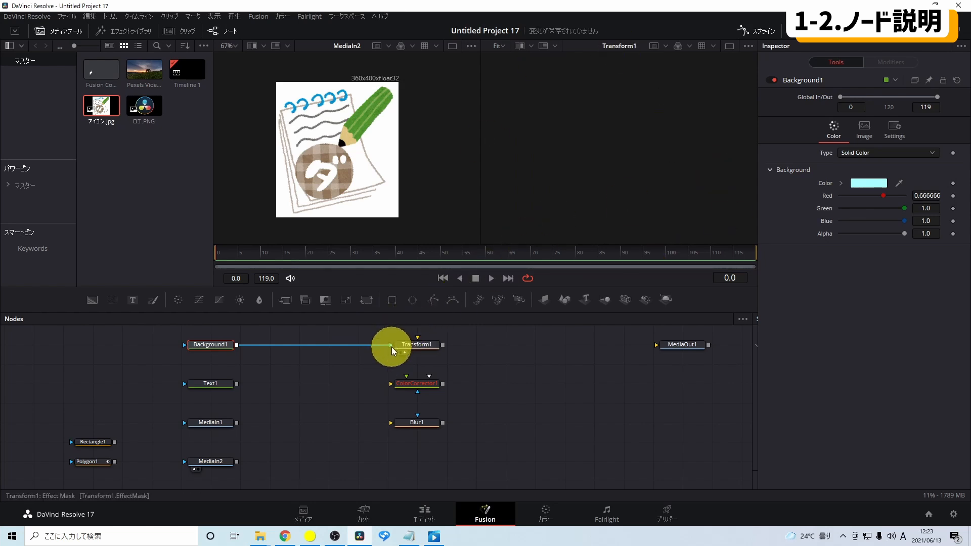
pyautogui.moveTo(391, 347); pyautogui.dragTo(419, 338)
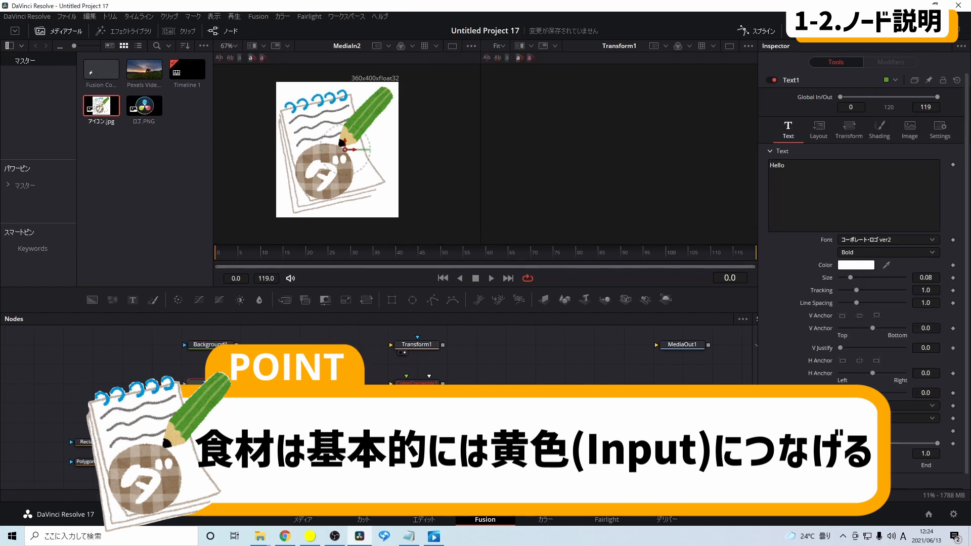
pyautogui.moveTo(236, 383); pyautogui.dragTo(391, 344)
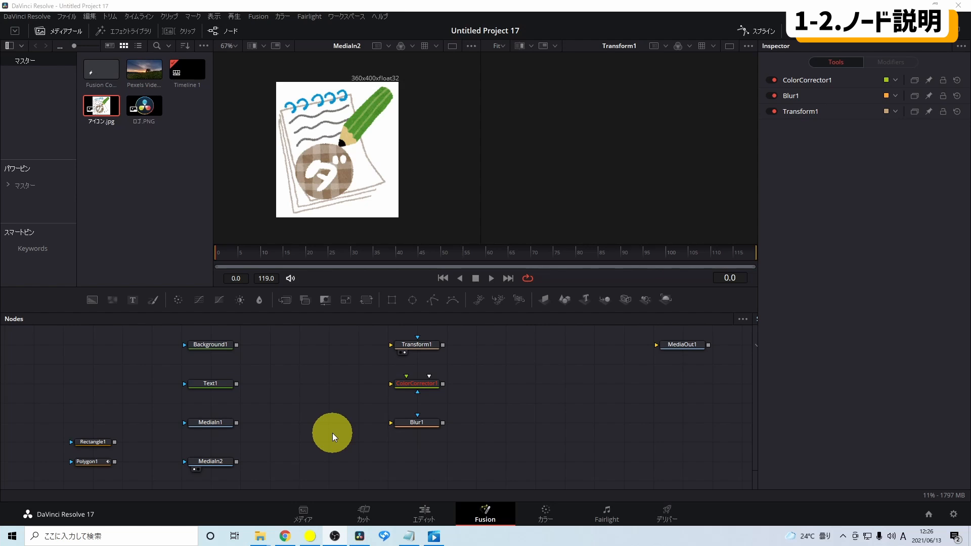
# Step: Move the Transform1, ColorCorrector1 and Blur1 nodes down one row and add a Merge node above Transform1
pyautogui.moveTo(400, 435); pyautogui.dragTo(406, 384)
pyautogui.click(405, 385)
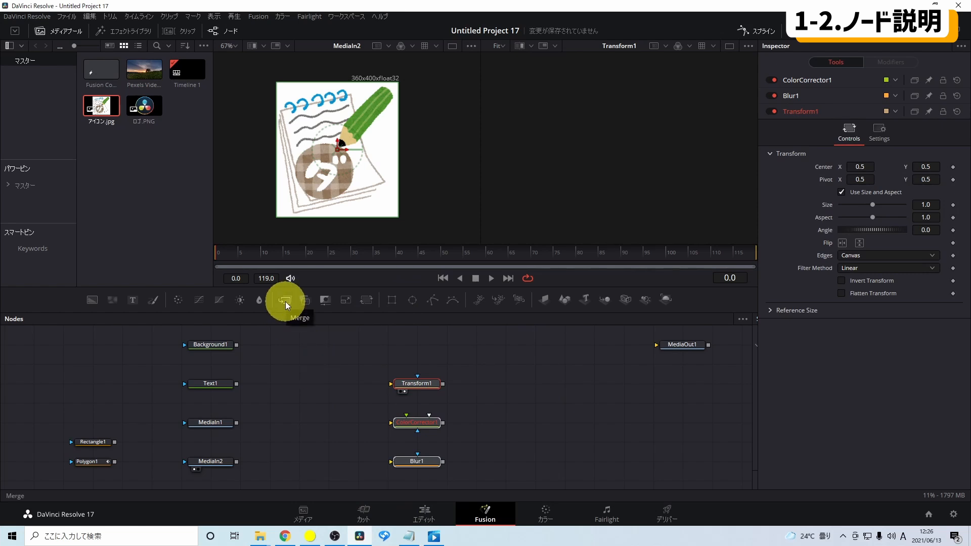
pyautogui.moveTo(286, 301); pyautogui.dragTo(419, 348)
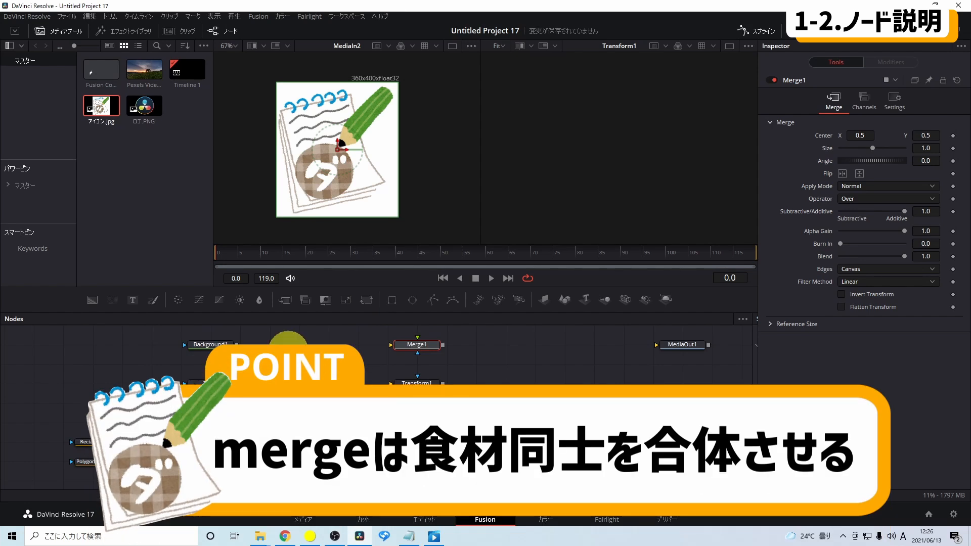
# Step: Connect Background1 to Merge1's background input and Text1 to its foreground input, and display Merge1 in the right viewer
pyautogui.click(207, 344)
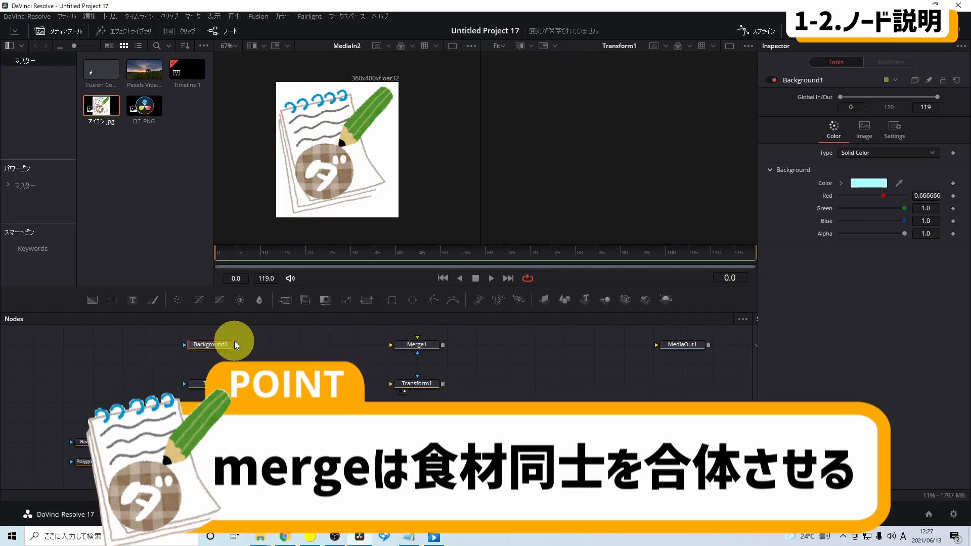
pyautogui.moveTo(236, 344); pyautogui.dragTo(390, 345)
pyautogui.click(216, 383)
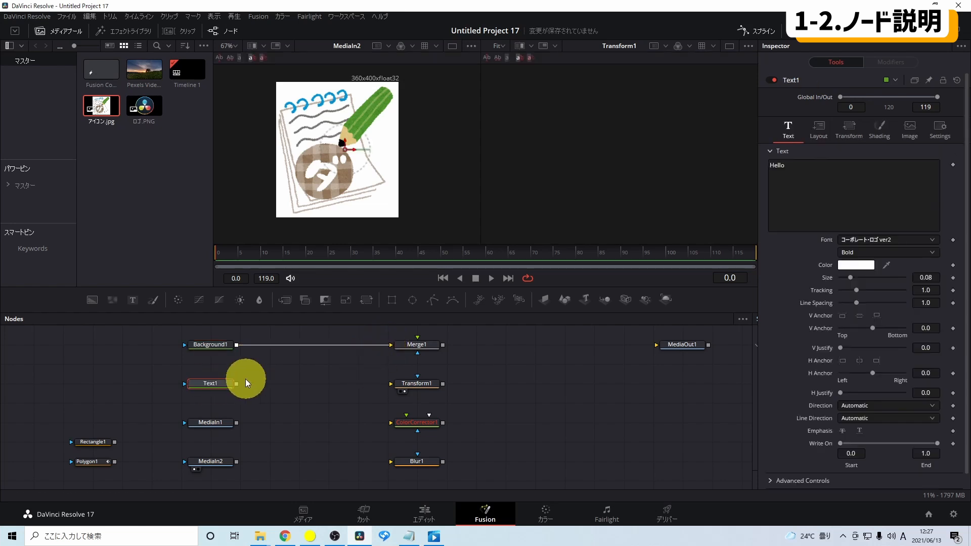
pyautogui.moveTo(236, 384); pyautogui.dragTo(416, 336)
pyautogui.click(431, 347)
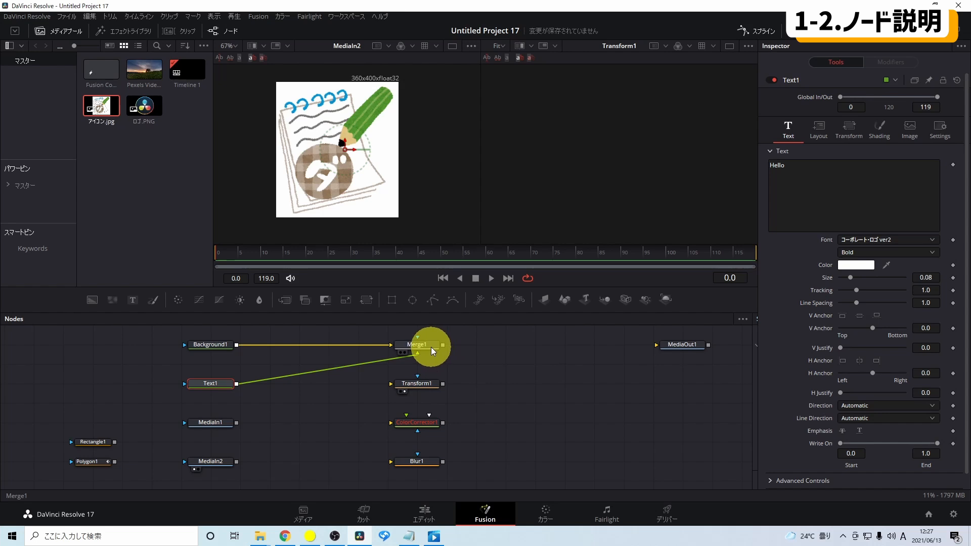
pyautogui.press('2')
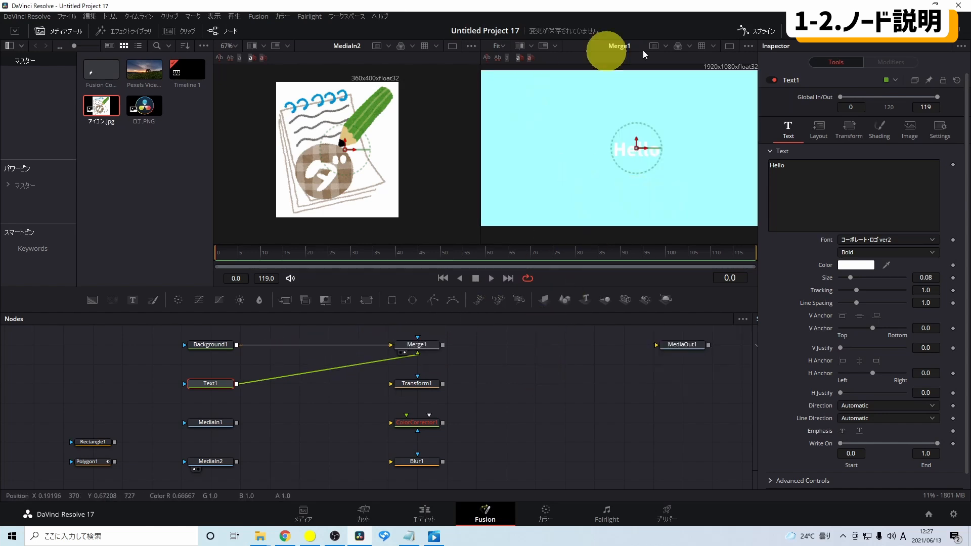
# Step: Set the color of Text1's "Hello" text to black
pyautogui.click(841, 264)
pyautogui.click(368, 191)
pyautogui.click(589, 358)
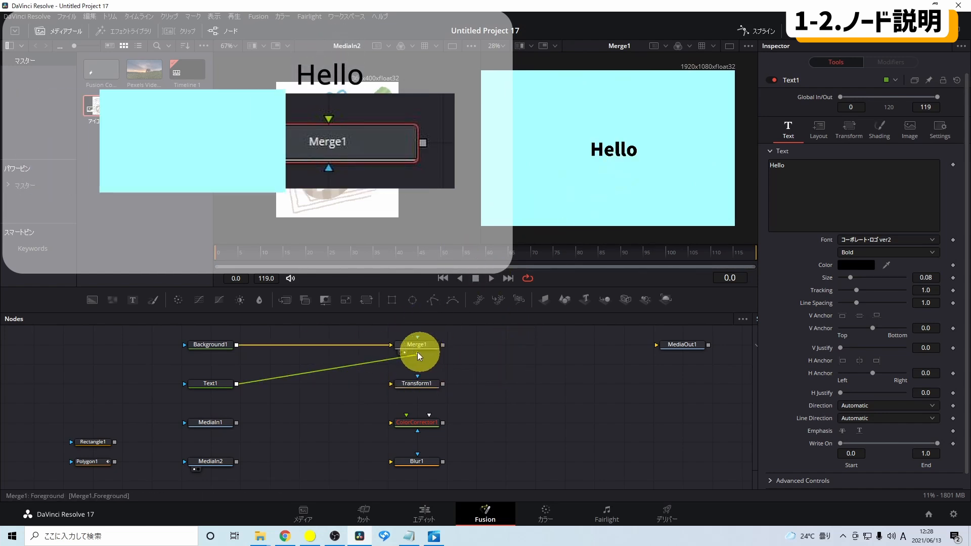
# Step: Swap Merge1's inputs so Text1 is the background and Background1 the foreground, and disconnect both nodes from Merge1
pyautogui.moveTo(417, 353); pyautogui.dragTo(390, 345)
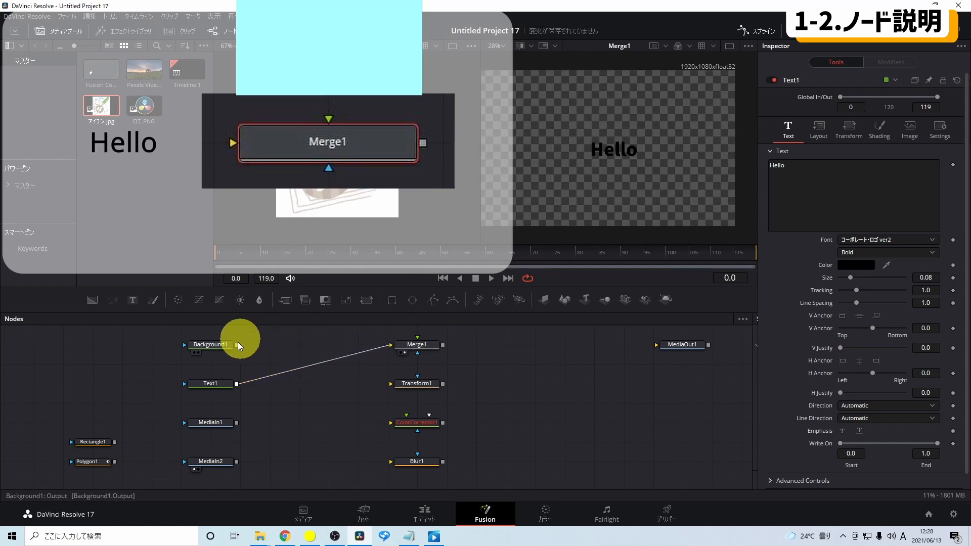
pyautogui.moveTo(236, 344); pyautogui.dragTo(413, 340)
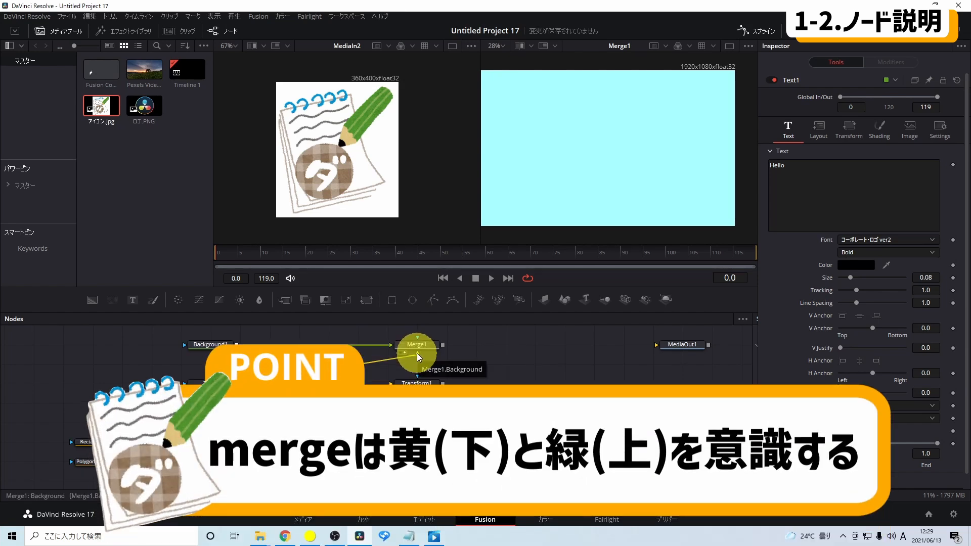
pyautogui.moveTo(417, 352); pyautogui.dragTo(390, 348)
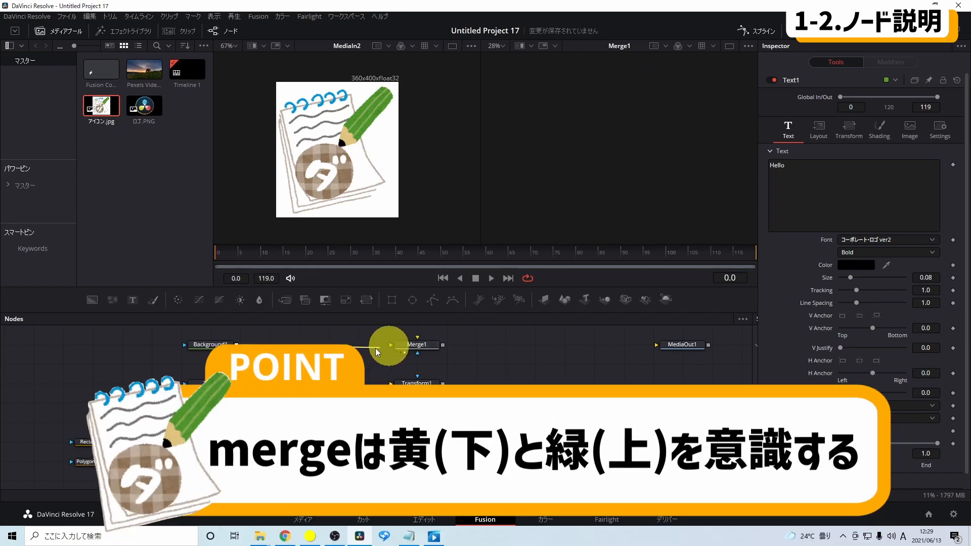
# Step: Connect MediaIn1 to Merge1's background input and MediaIn2 to its foreground input
pyautogui.click(234, 423)
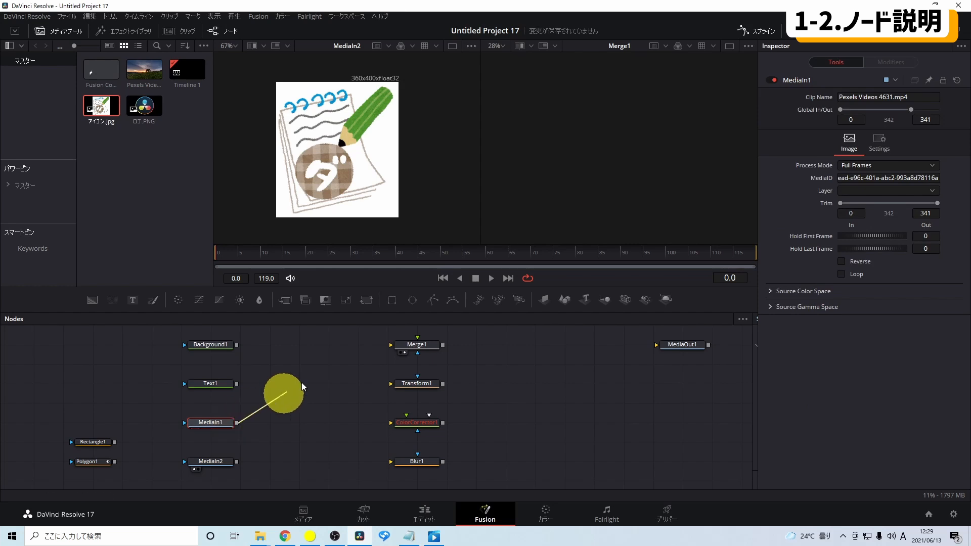
pyautogui.moveTo(383, 350); pyautogui.dragTo(389, 345)
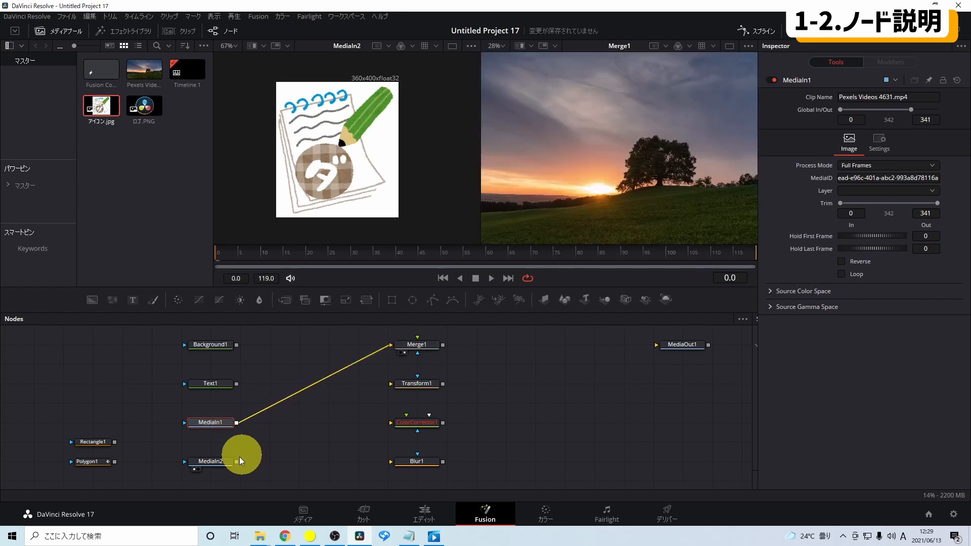
pyautogui.moveTo(236, 462); pyautogui.dragTo(417, 353)
pyautogui.scroll(-2, 634, 169)
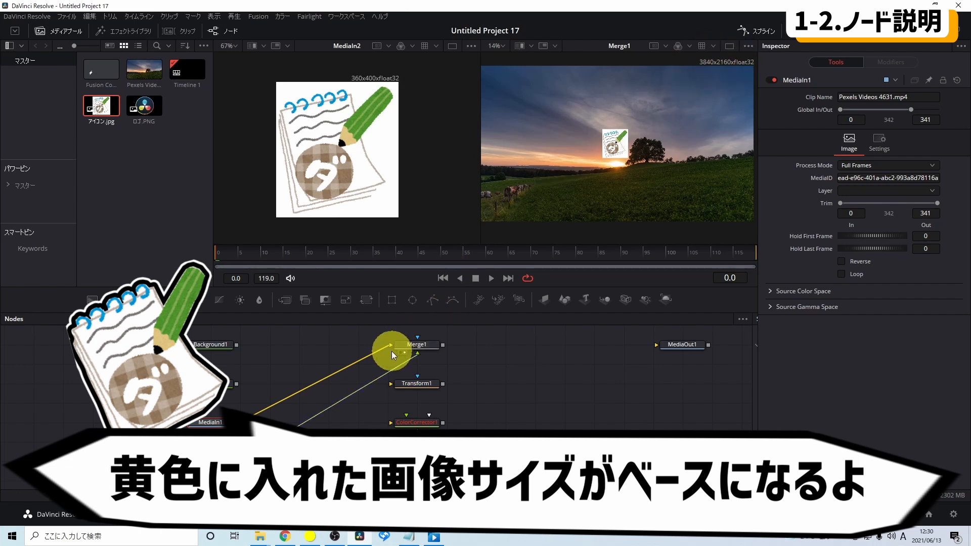
# Step: Disconnect both media nodes from Merge1 and reconnect them with MediaIn2 as background and MediaIn1 as foreground
pyautogui.moveTo(390, 347)
pyautogui.mouseDown()
pyautogui.moveTo(369, 352)
pyautogui.moveTo(402, 353)
pyautogui.mouseUp()
pyautogui.click(224, 463)
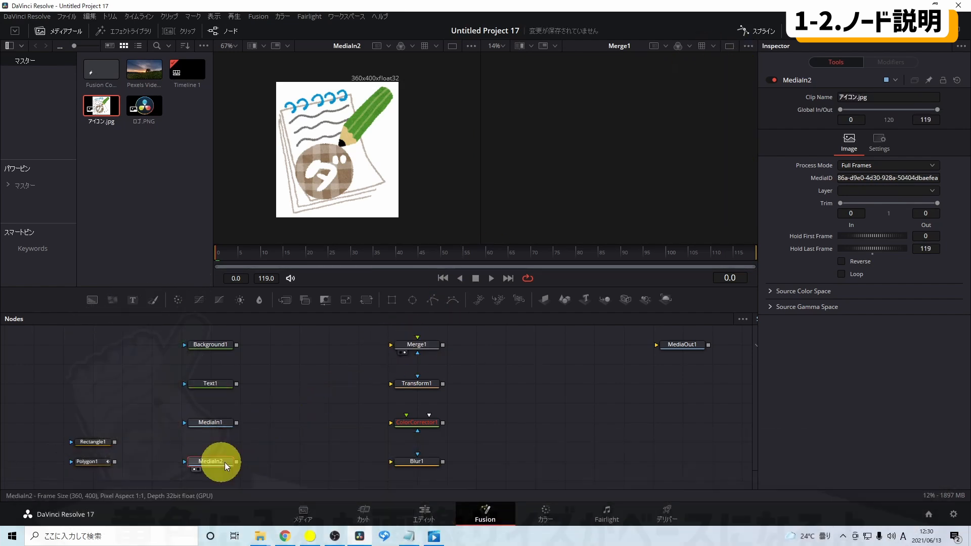
pyautogui.moveTo(236, 461); pyautogui.dragTo(390, 345)
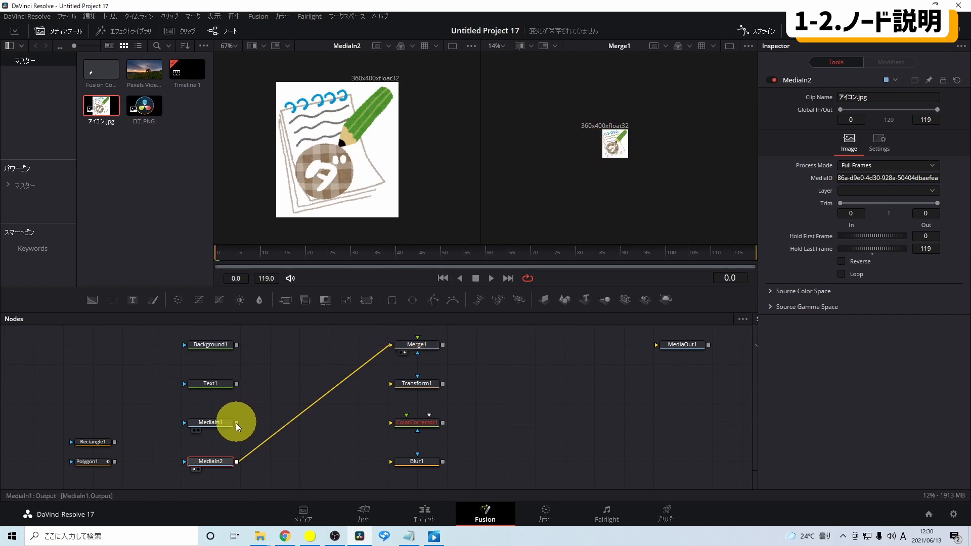
pyautogui.moveTo(236, 426); pyautogui.dragTo(416, 347)
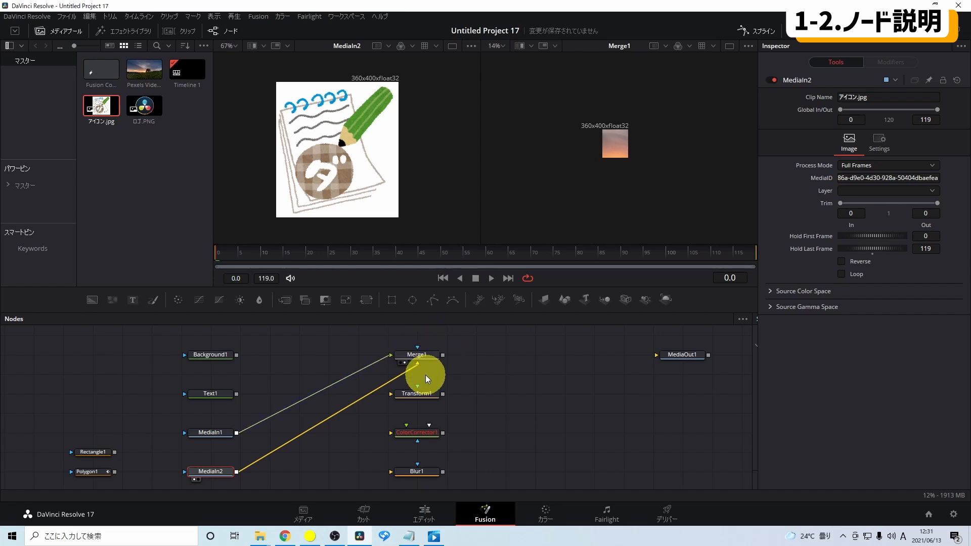
# Step: Replace Merge1's media connections with Background1 as the background and Text1 as the foreground
pyautogui.click(405, 355)
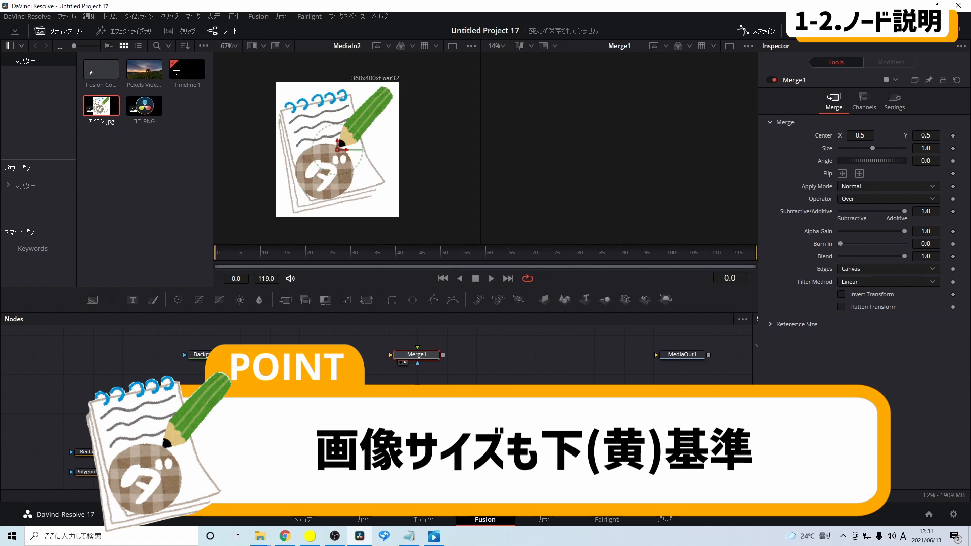
pyautogui.click(289, 372)
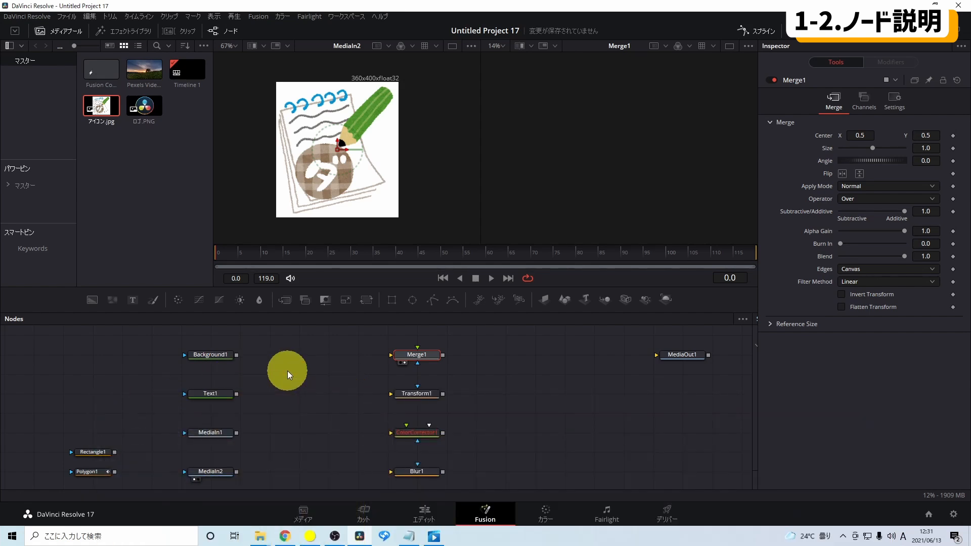
pyautogui.click(236, 354)
pyautogui.moveTo(235, 355); pyautogui.dragTo(391, 355)
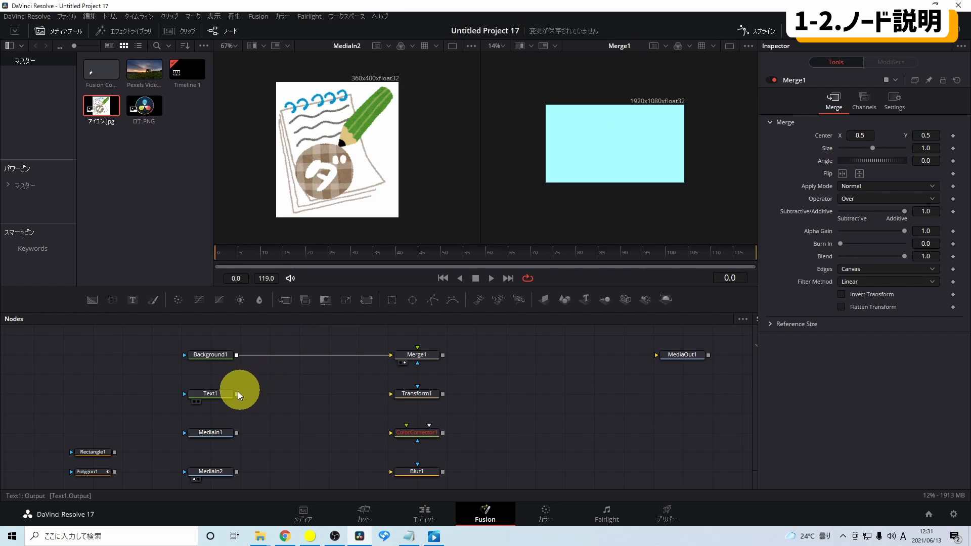
pyautogui.moveTo(235, 393); pyautogui.dragTo(418, 347)
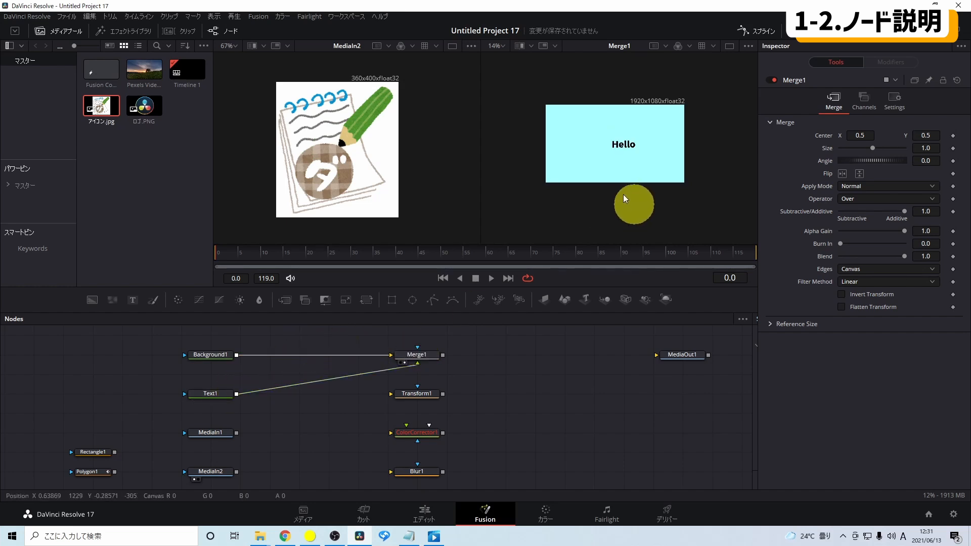
# Step: Add a second Merge node between Merge1 and MediaOut1
pyautogui.click(213, 472)
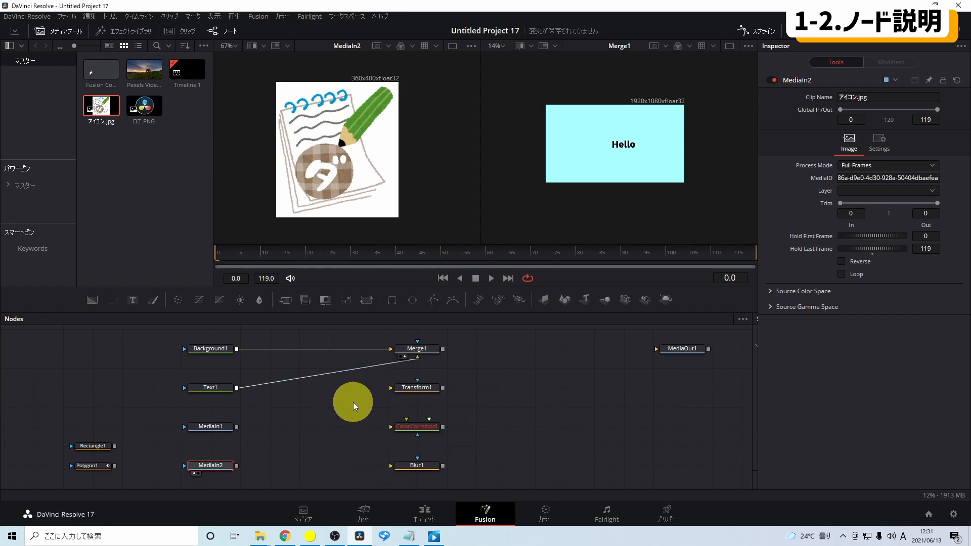
pyautogui.moveTo(285, 300); pyautogui.dragTo(463, 322)
pyautogui.moveTo(504, 347); pyautogui.dragTo(504, 348)
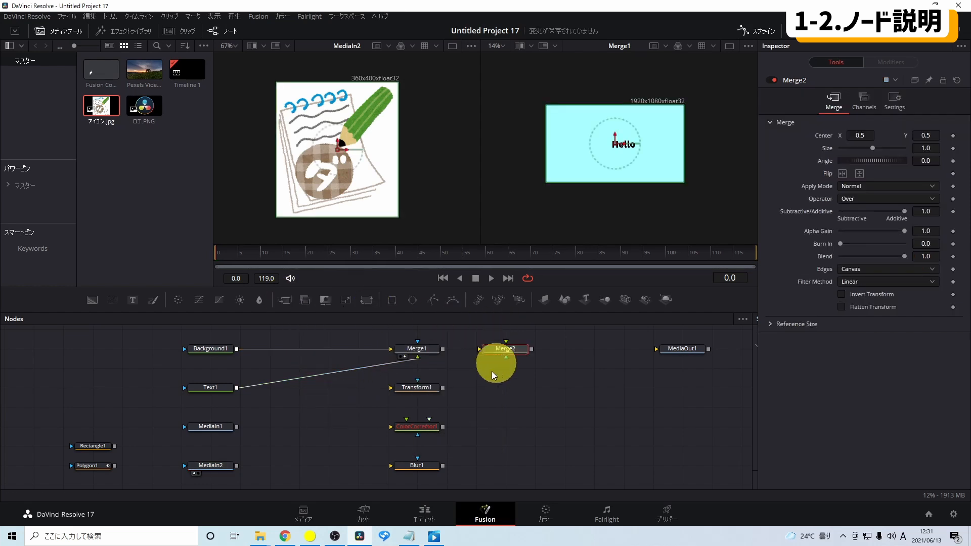
pyautogui.click(294, 429)
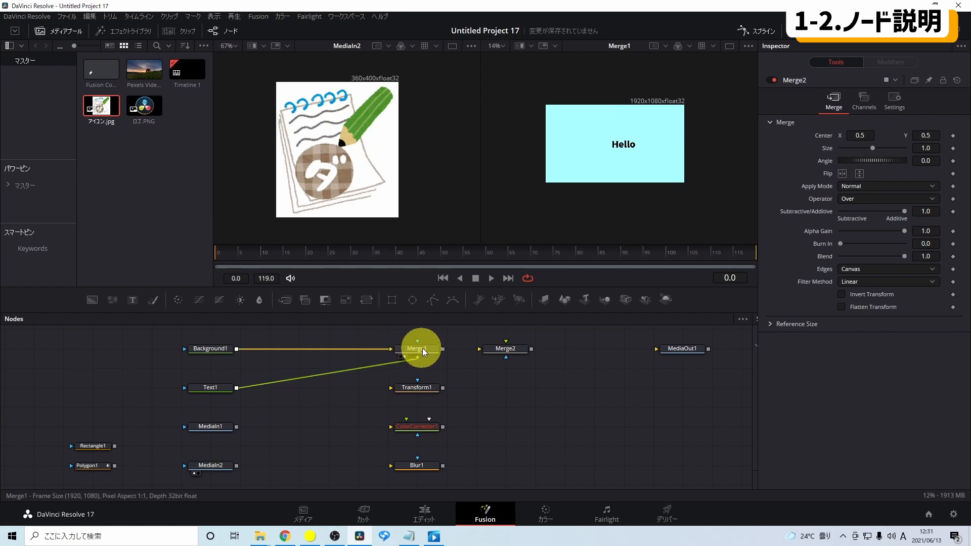
# Step: Connect Merge1 to Merge2's background and MediaIn2 to its foreground, showing Merge1 and Merge2 in separate viewers for comparison
pyautogui.moveTo(442, 348); pyautogui.dragTo(481, 348)
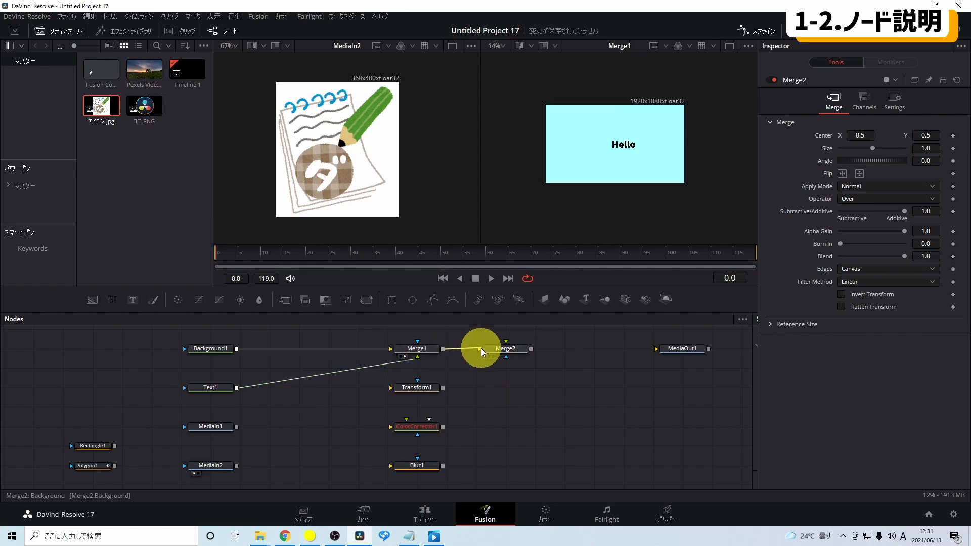
pyautogui.moveTo(236, 465); pyautogui.dragTo(506, 342)
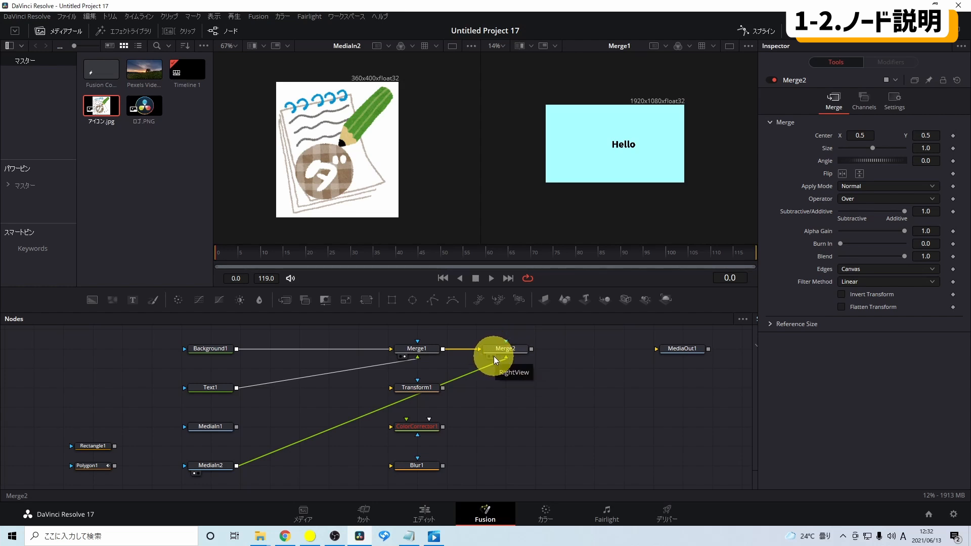
pyautogui.click(401, 357)
pyautogui.hotkey('ctrl', 'f')
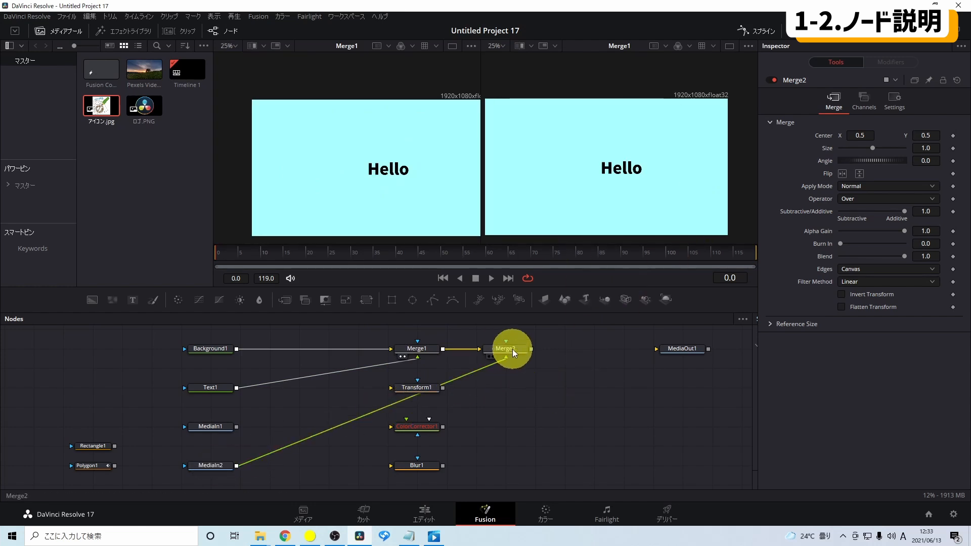
pyautogui.press('2')
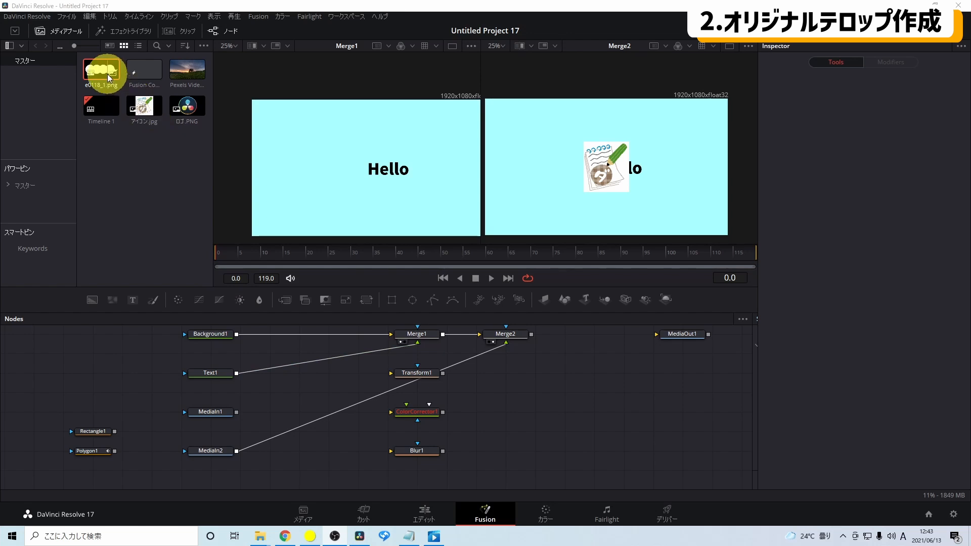
# Step: Add e0118_1.png as a media node between Background1 and Text1 and show it in the first viewer
pyautogui.moveTo(97, 69); pyautogui.dragTo(201, 354)
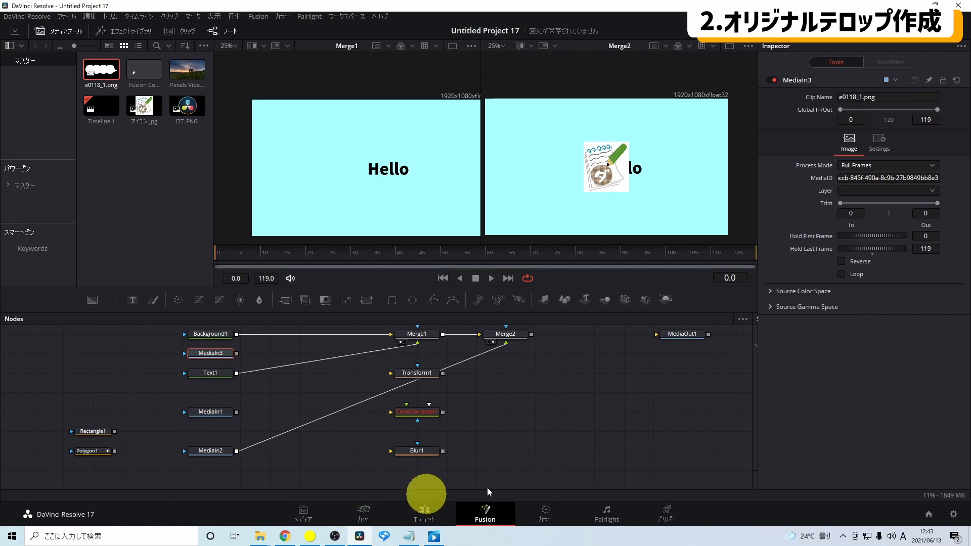
pyautogui.moveTo(206, 353); pyautogui.dragTo(303, 194)
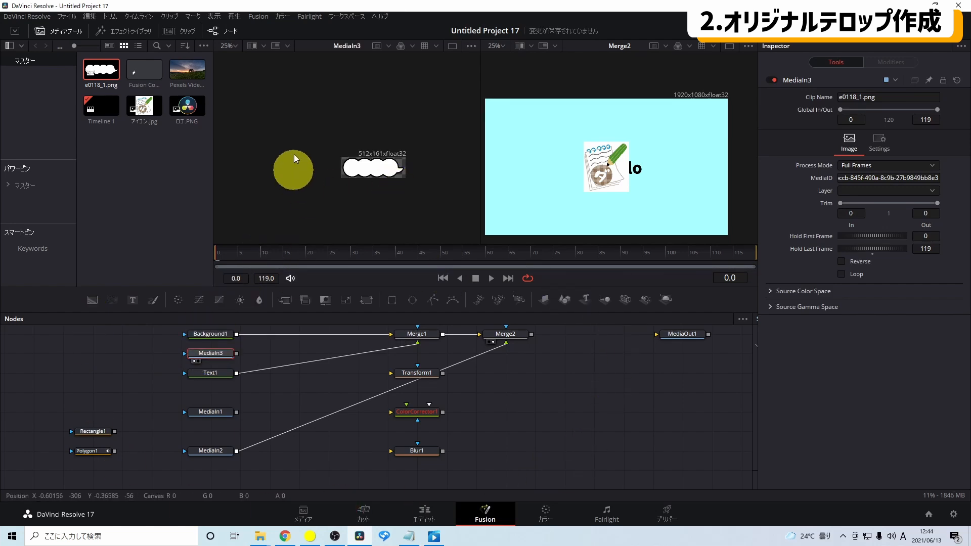
pyautogui.scroll(2, 373, 183)
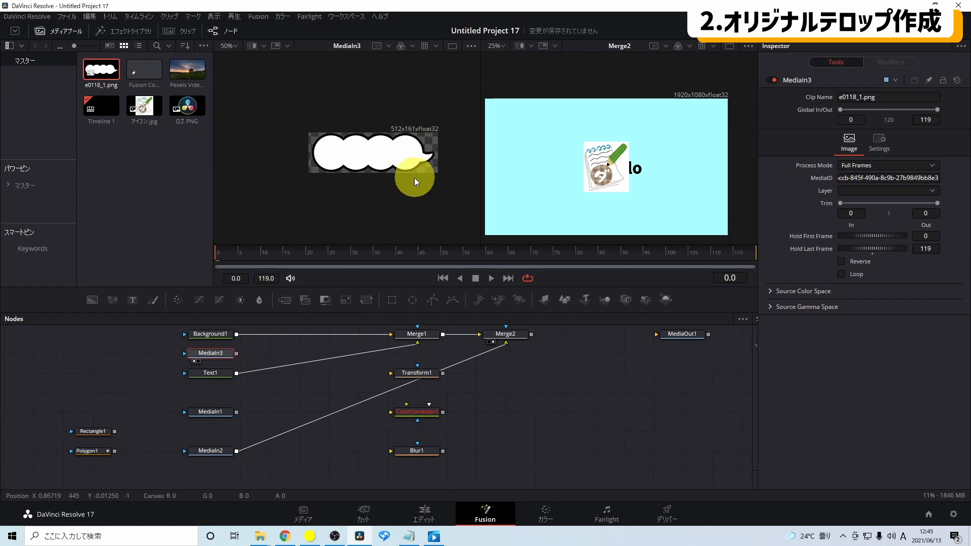
pyautogui.click(206, 334)
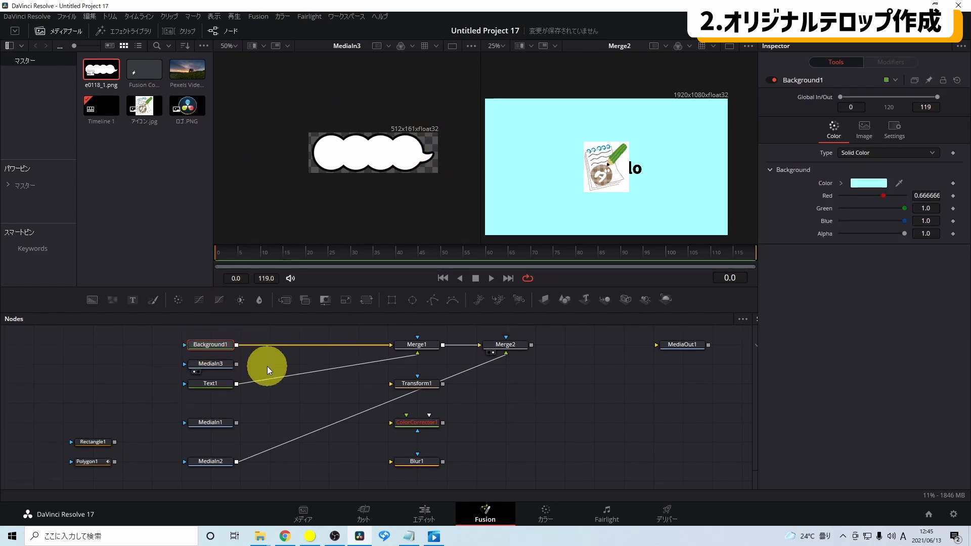
pyautogui.click(205, 365)
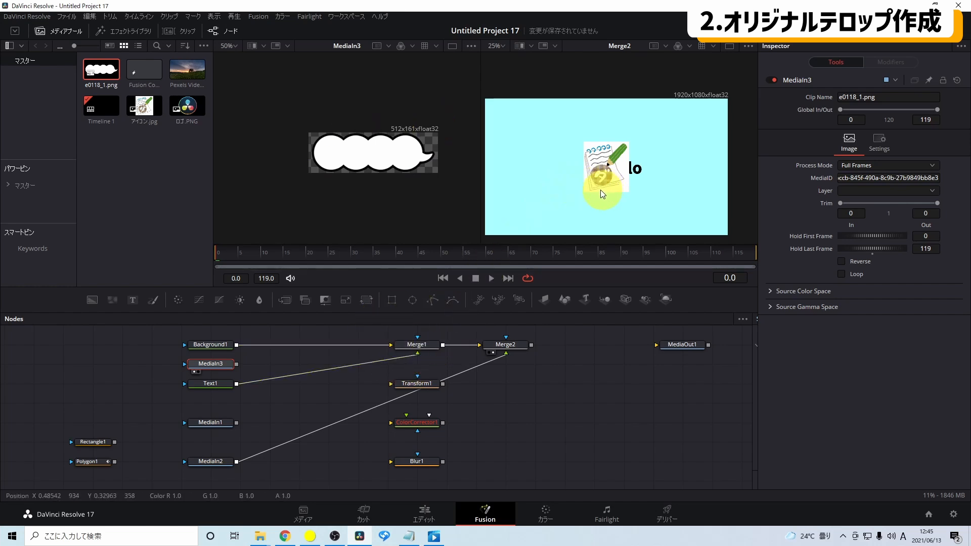
pyautogui.hotkey('ctrl', 's')
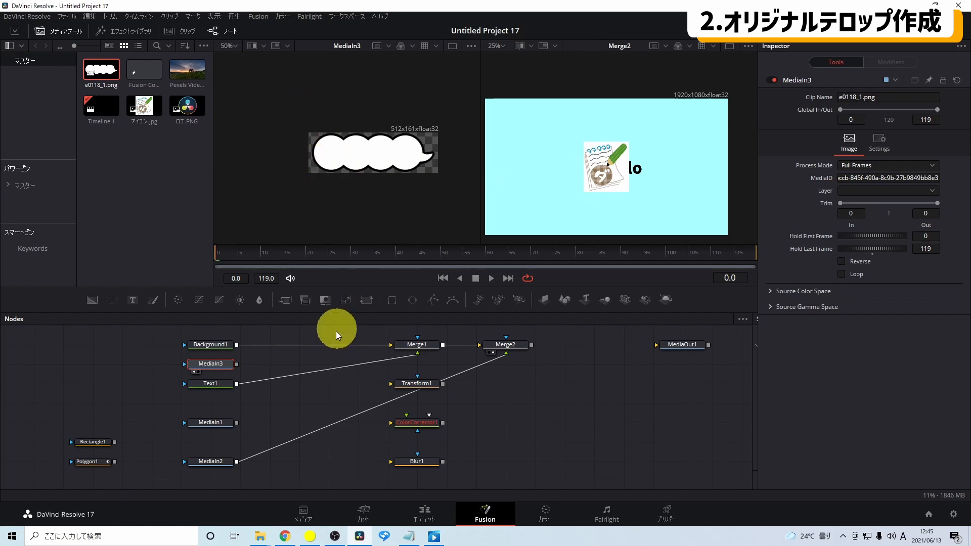
# Step: Disconnect Text1 from Merge1 and make Background1 black (#000000) with an alpha of 0.0
pyautogui.moveTo(418, 354); pyautogui.dragTo(354, 366)
pyautogui.click(202, 341)
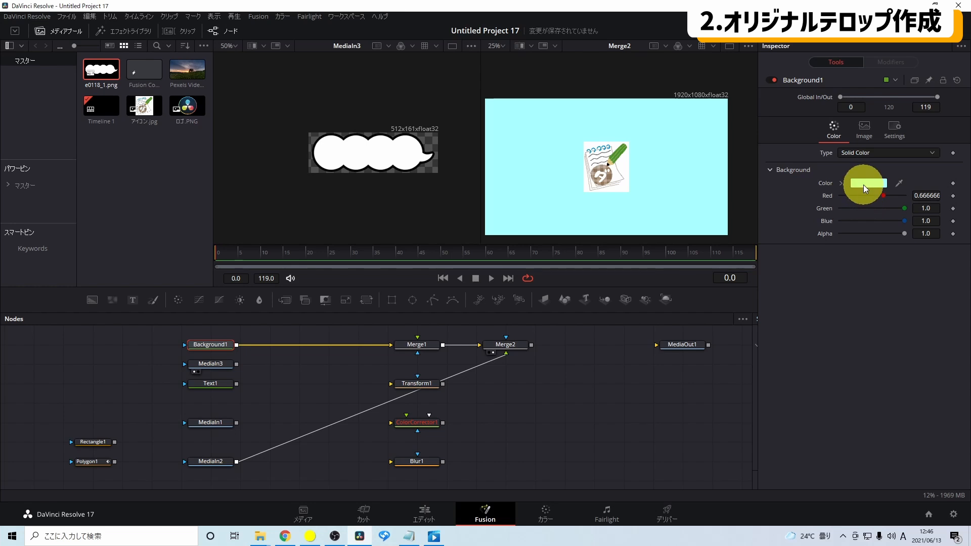
pyautogui.click(865, 186)
pyautogui.click(366, 190)
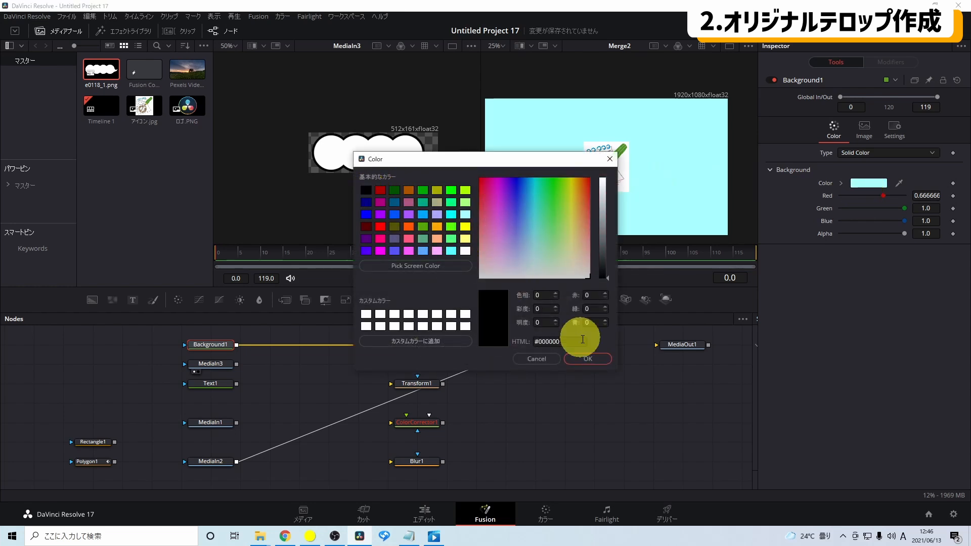
pyautogui.click(589, 357)
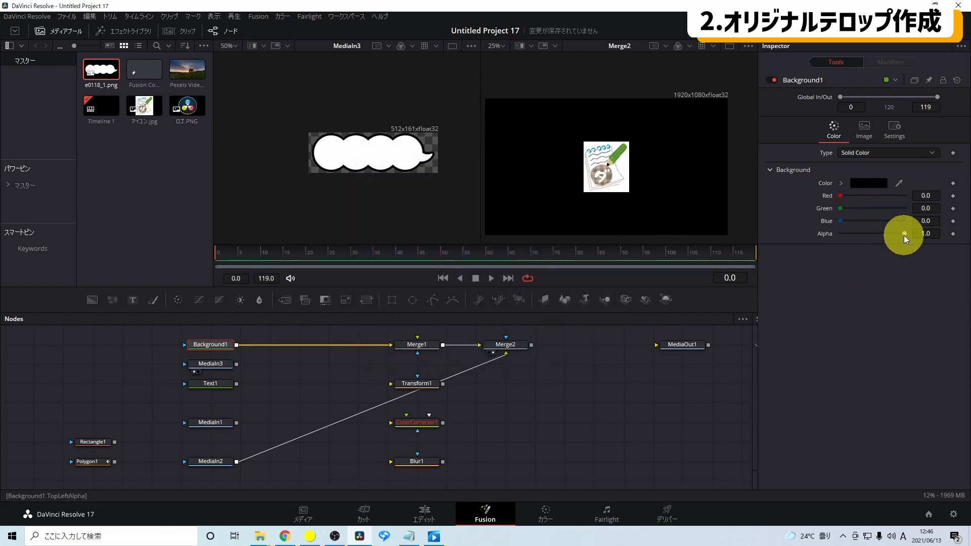
pyautogui.moveTo(905, 232); pyautogui.dragTo(825, 241)
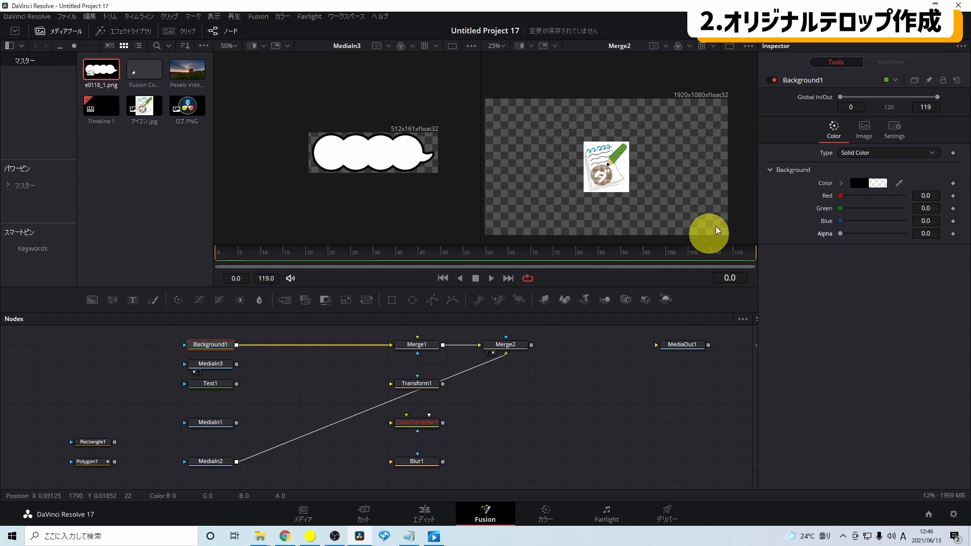
# Step: Connect MediaIn3 to Merge1's foreground input and show Merge1 in the first viewer
pyautogui.moveTo(236, 345); pyautogui.dragTo(389, 347)
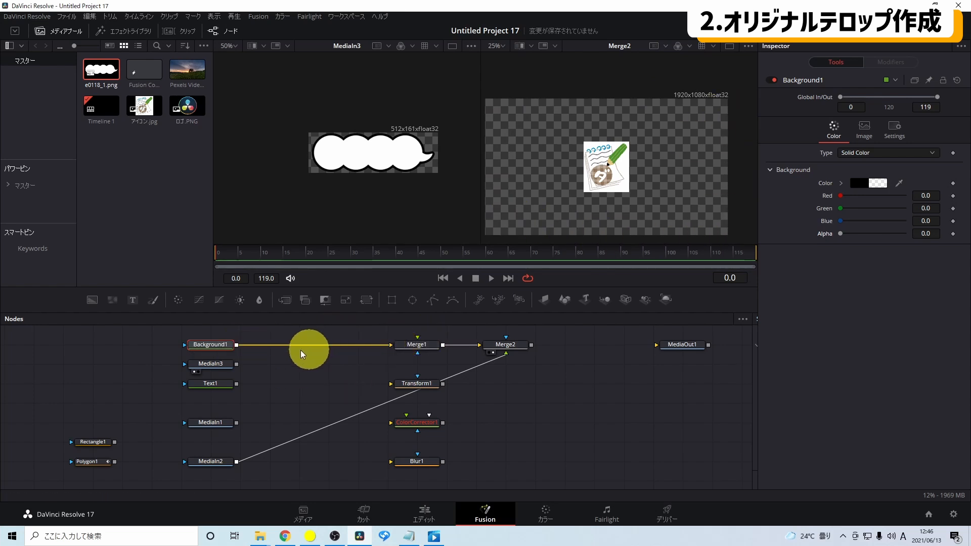
pyautogui.click(224, 363)
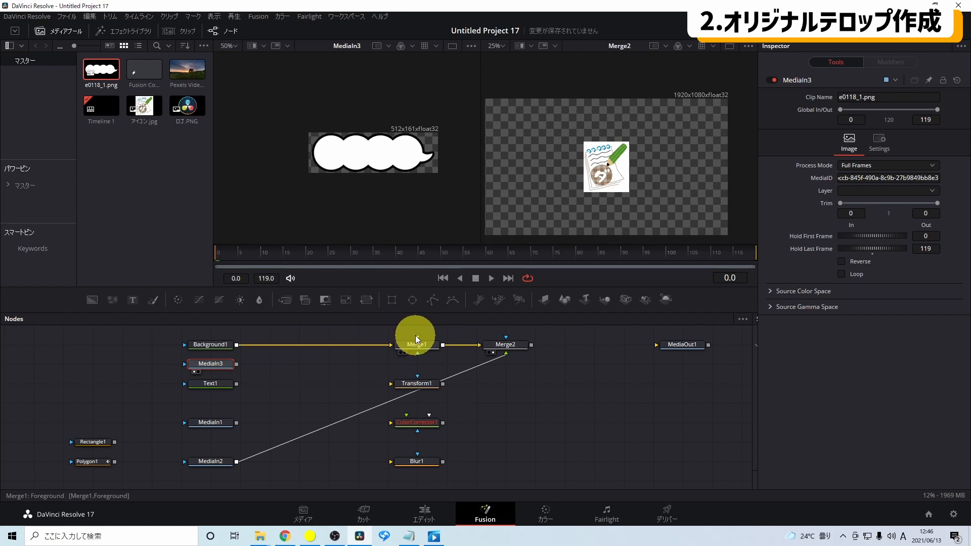
pyautogui.moveTo(237, 363); pyautogui.dragTo(366, 178)
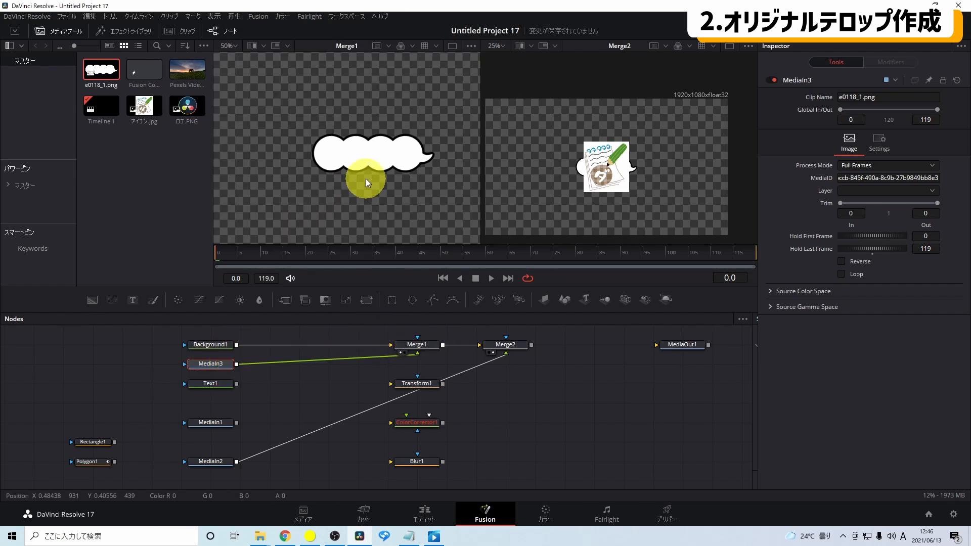
pyautogui.scroll(-2, 307, 159)
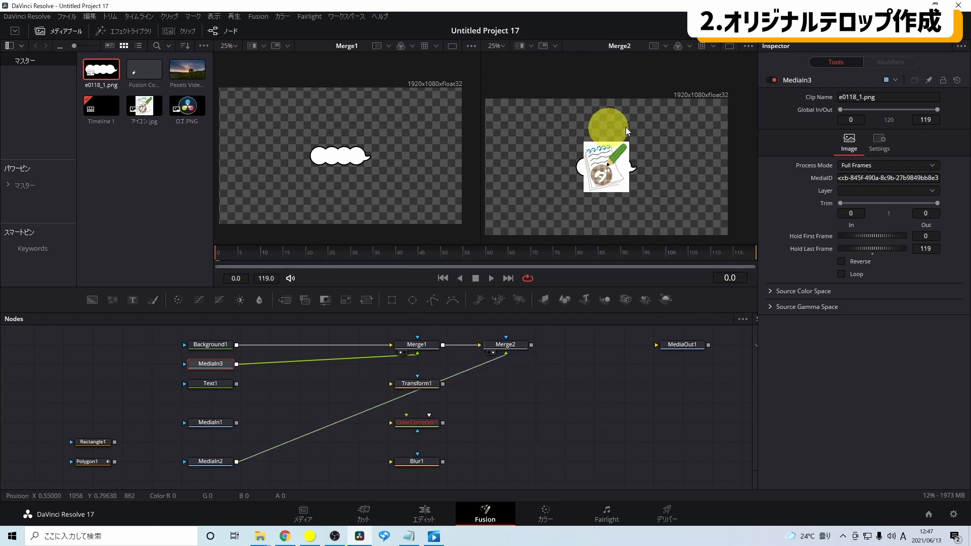
# Step: Connect Polygon1 to MediaIn2's effect mask input and show the masked MediaIn2 in the first viewer
pyautogui.click(626, 181)
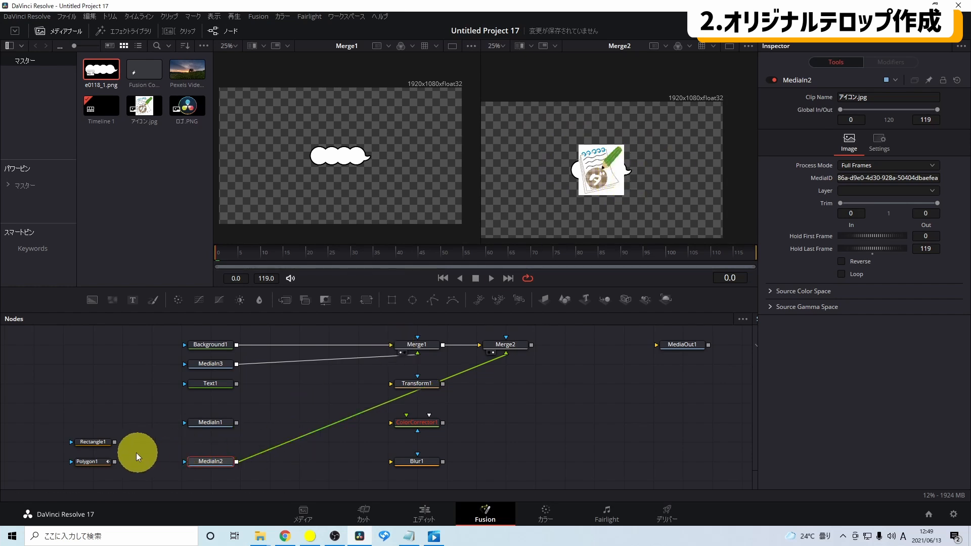
pyautogui.click(95, 462)
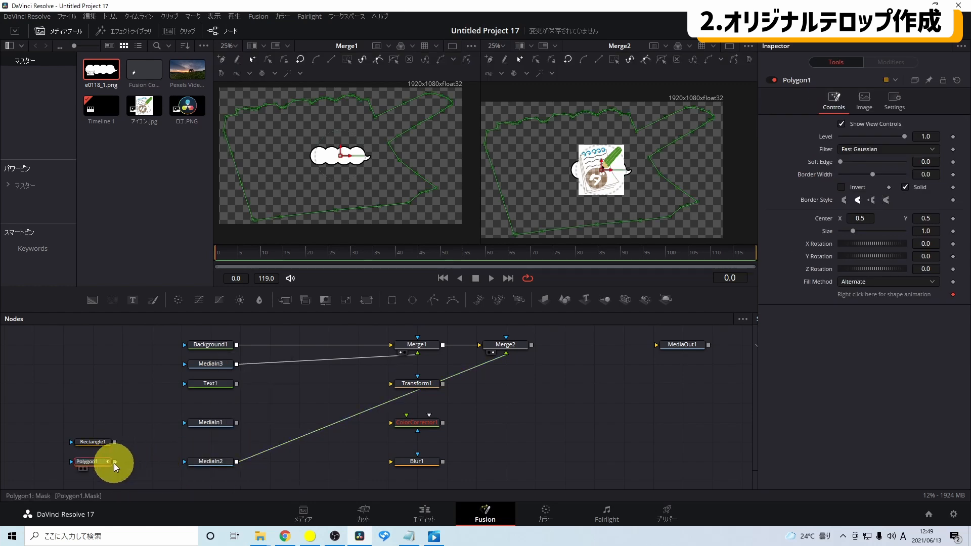
pyautogui.moveTo(115, 461); pyautogui.dragTo(184, 461)
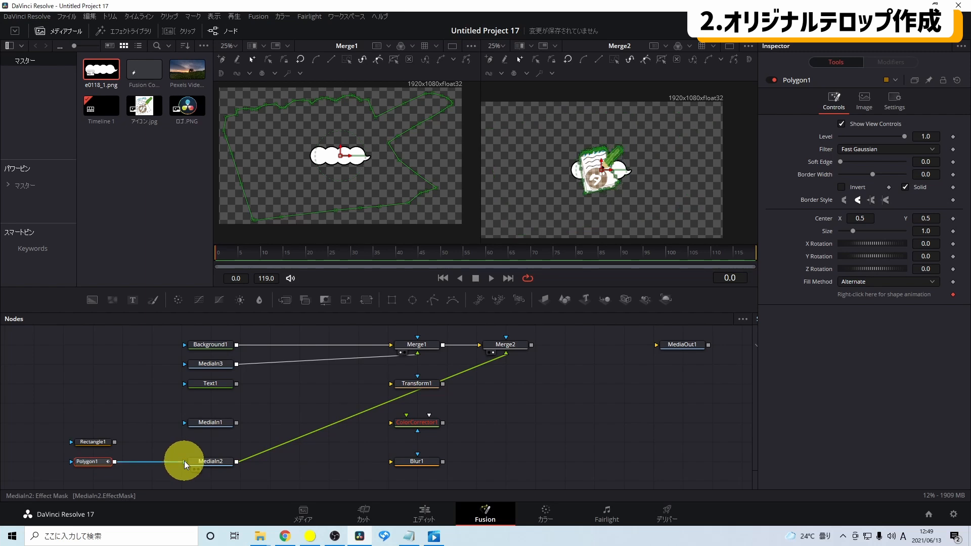
pyautogui.scroll(2, 632, 192)
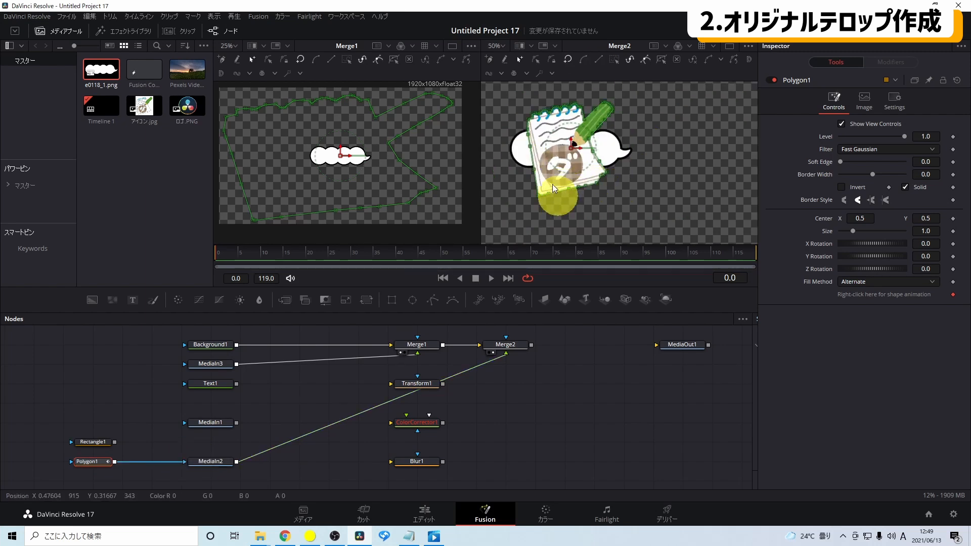
pyautogui.click(210, 461)
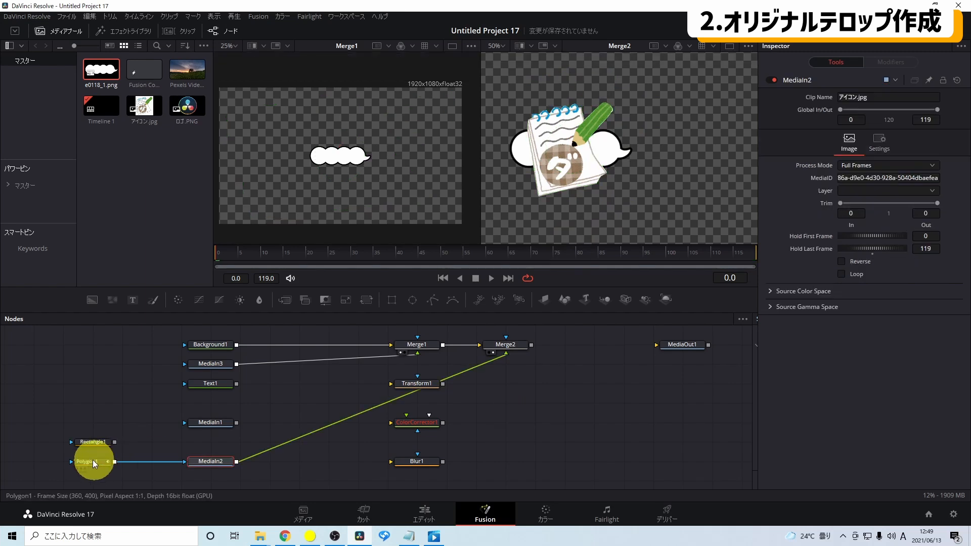
pyautogui.moveTo(212, 460); pyautogui.dragTo(298, 187)
pyautogui.scroll(1, 357, 190)
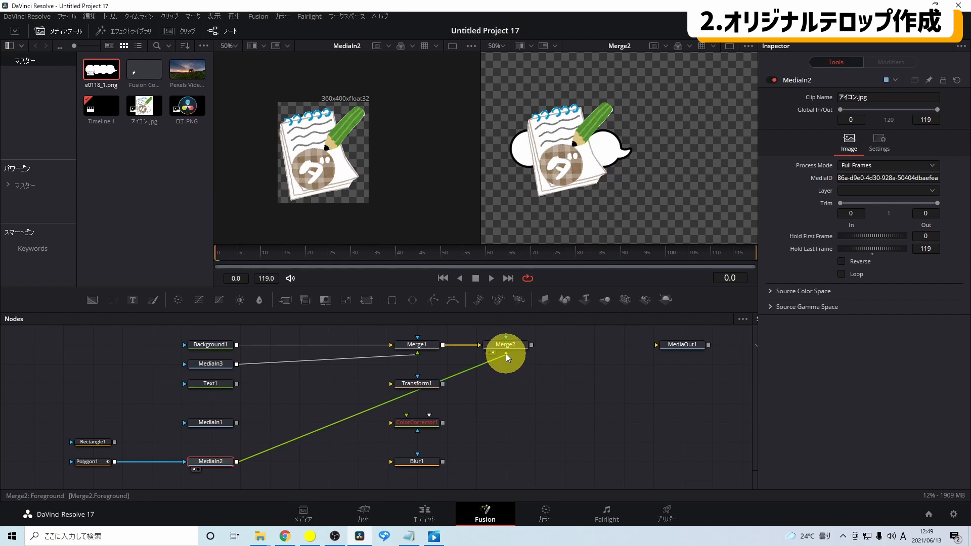
# Step: Insert Transform1 between MediaIn2 and Merge2, place the icon just right of the speech bubble and scale it to about 0.76
pyautogui.moveTo(506, 353)
pyautogui.mouseDown()
pyautogui.moveTo(371, 378)
pyautogui.moveTo(390, 383)
pyautogui.moveTo(507, 342)
pyautogui.mouseUp()
pyautogui.click(418, 383)
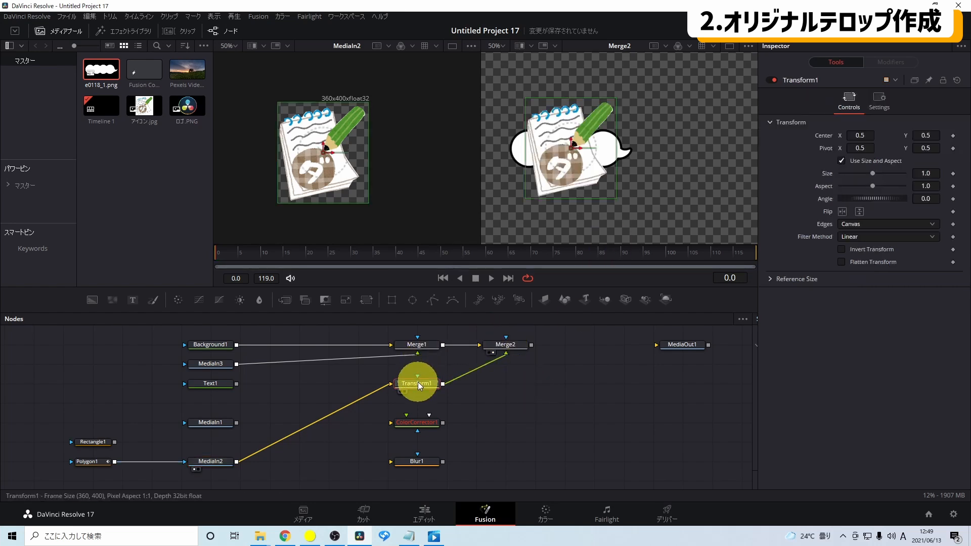
pyautogui.moveTo(571, 148); pyautogui.dragTo(680, 144)
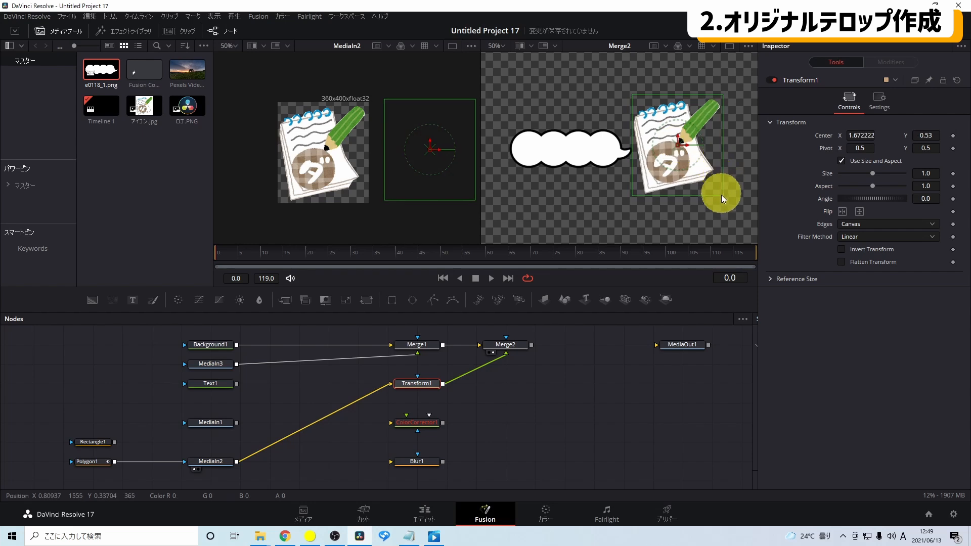
pyautogui.moveTo(724, 196); pyautogui.dragTo(700, 181)
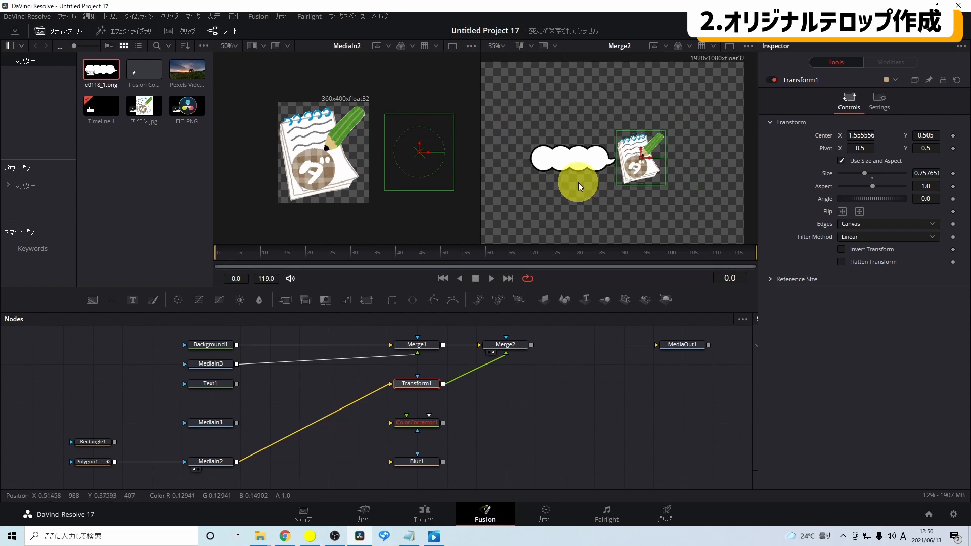
# Step: Insert a new Transform node between MediaIn3 and Merge1's foreground input
pyautogui.scroll(-1, 578, 182)
pyautogui.click(211, 364)
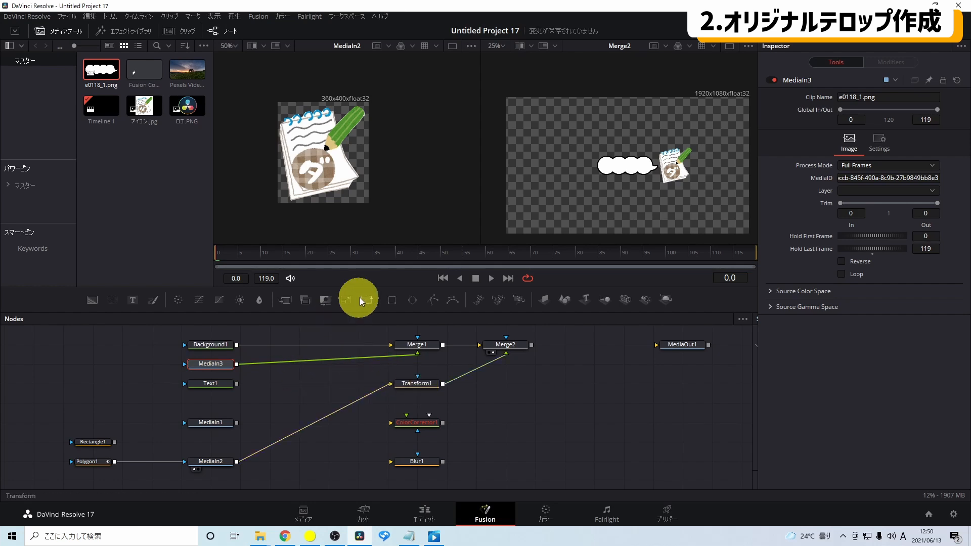
pyautogui.moveTo(366, 299); pyautogui.dragTo(299, 383)
pyautogui.moveTo(418, 353)
pyautogui.mouseDown()
pyautogui.moveTo(265, 375)
pyautogui.moveTo(287, 383)
pyautogui.moveTo(300, 368)
pyautogui.moveTo(417, 353)
pyautogui.mouseUp()
pyautogui.scroll(1, 611, 177)
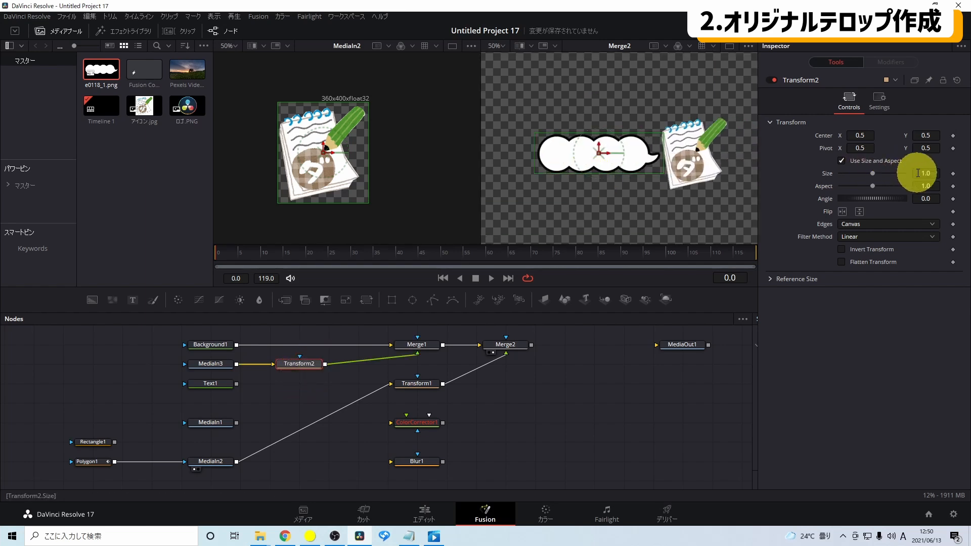
# Step: Scale the speech bubble to about 1.81 with Transform2 and move its center to about X 0.125, Y 0.475
pyautogui.moveTo(534, 133); pyautogui.dragTo(502, 120)
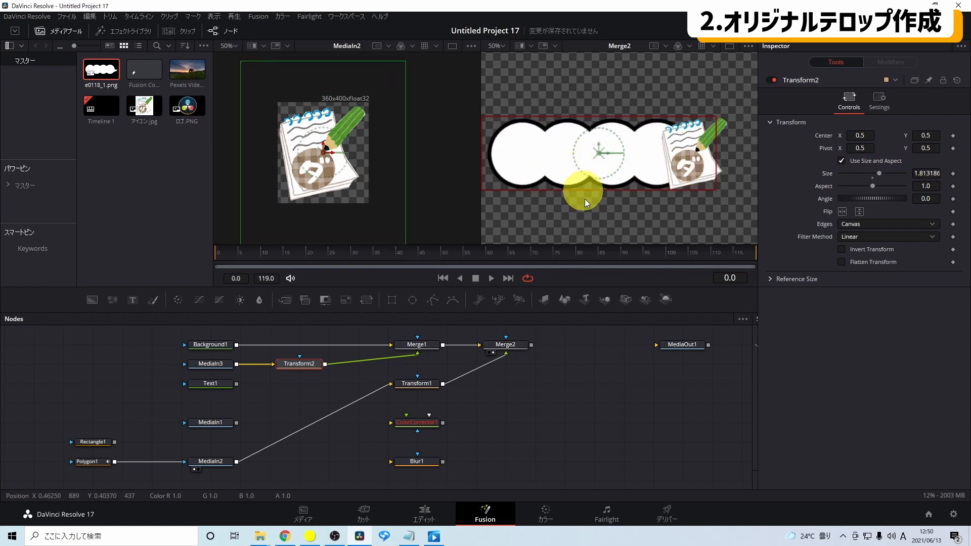
pyautogui.scroll(-2, 585, 205)
pyautogui.moveTo(590, 186); pyautogui.dragTo(568, 185)
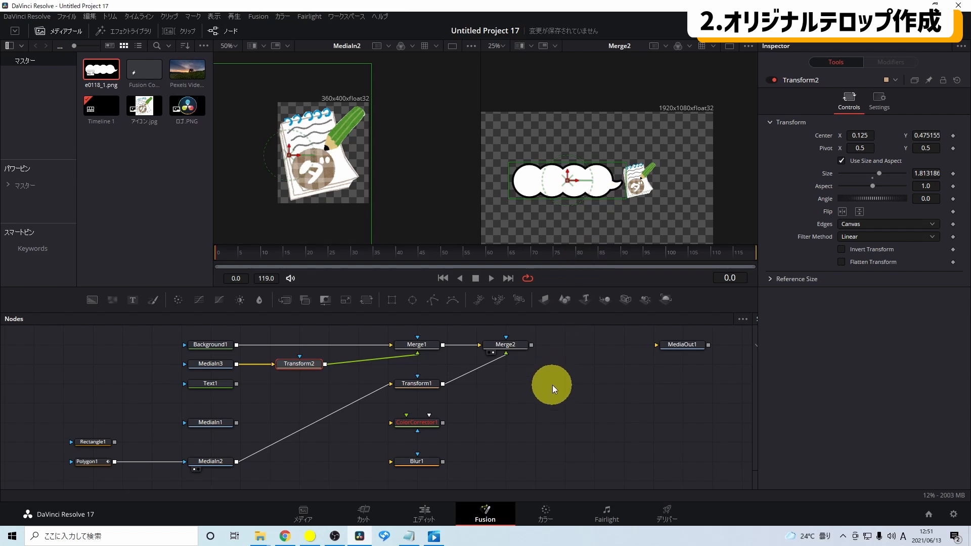
# Step: Add a third Merge node between Merge2 and MediaOut1 and connect Merge2 to its background input
pyautogui.click(212, 346)
pyautogui.click(212, 362)
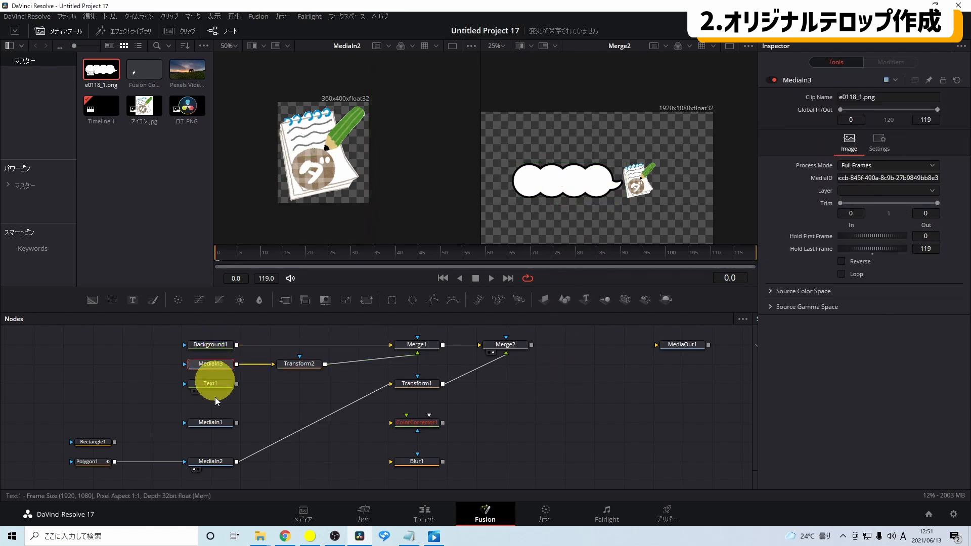
pyautogui.click(208, 460)
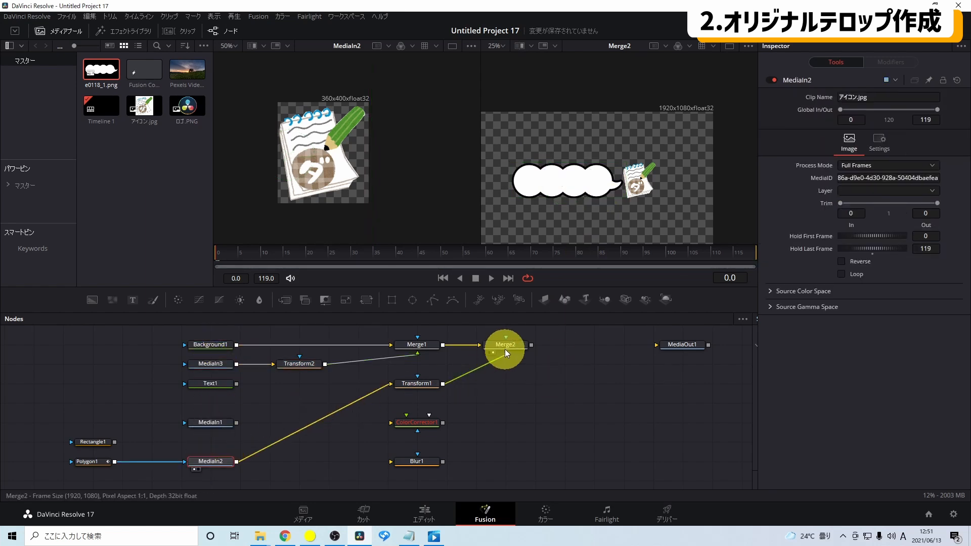
pyautogui.moveTo(284, 302); pyautogui.dragTo(587, 343)
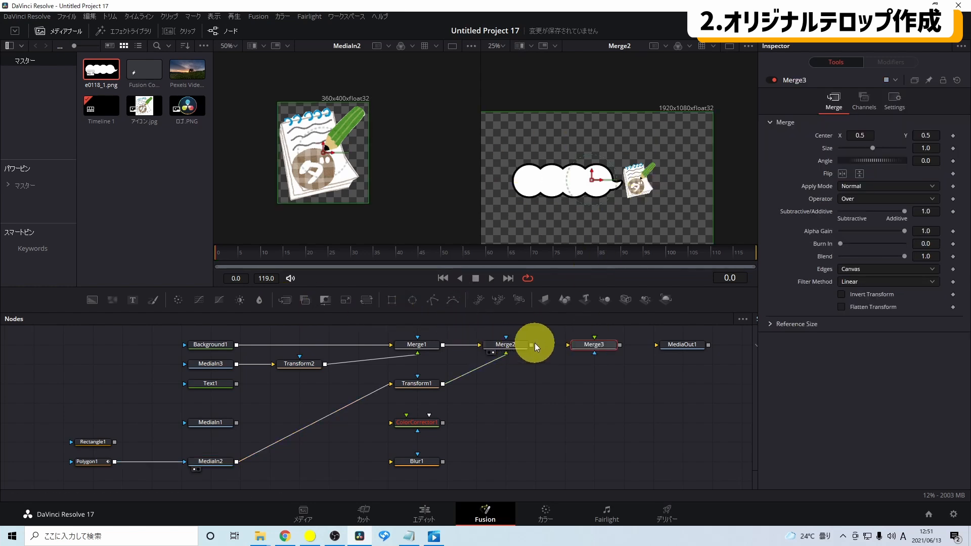
pyautogui.moveTo(531, 344); pyautogui.dragTo(569, 345)
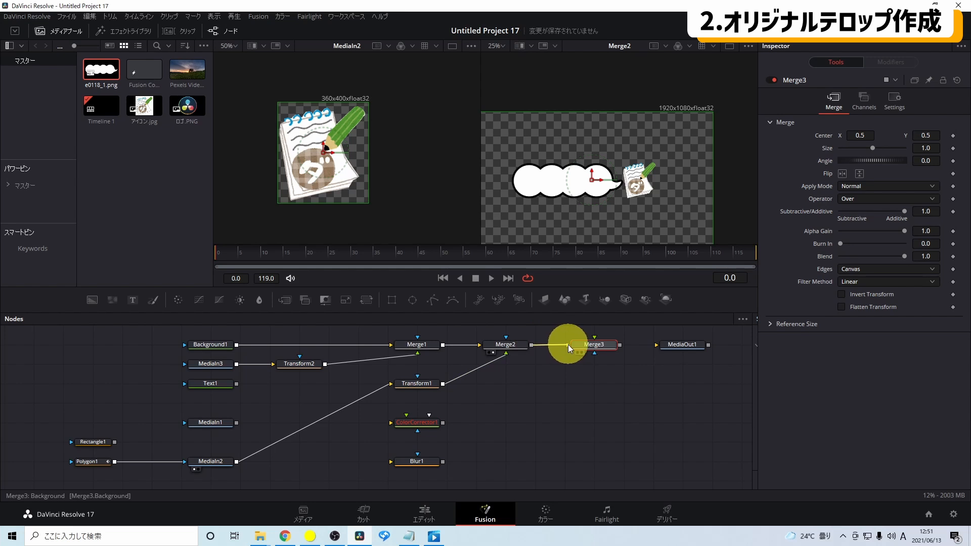
# Step: Connect Text1 to Merge3's foreground input and show Merge3 in the second viewer
pyautogui.click(216, 384)
pyautogui.moveTo(236, 384); pyautogui.dragTo(594, 338)
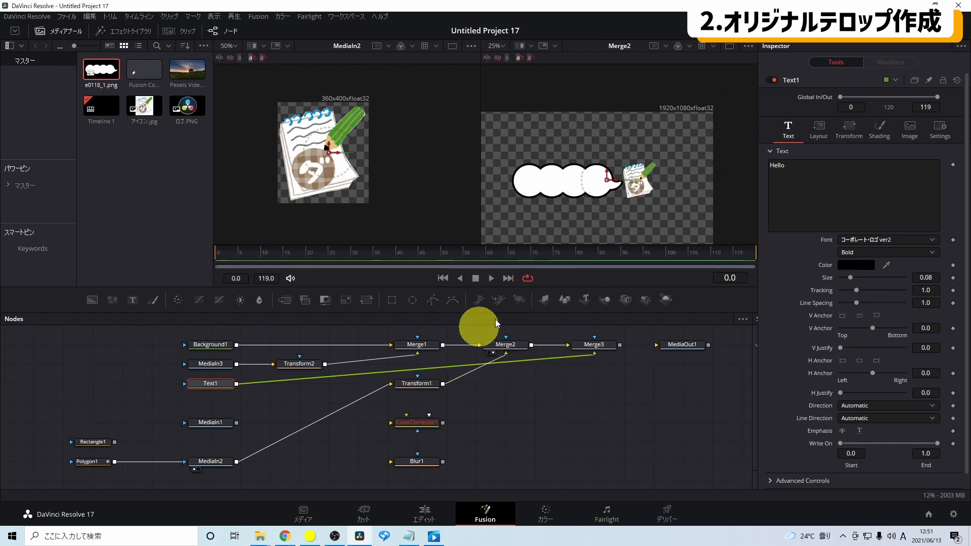
pyautogui.click(590, 345)
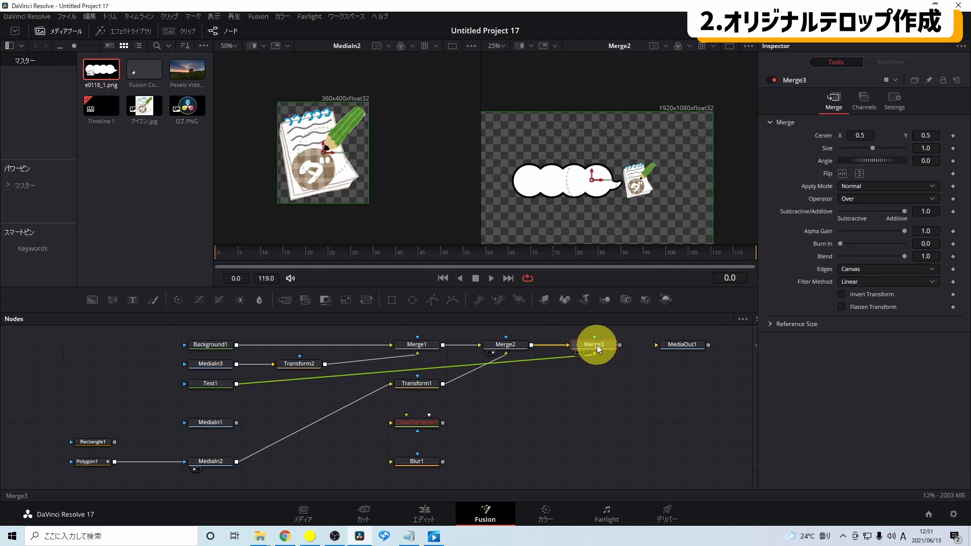
pyautogui.press('2')
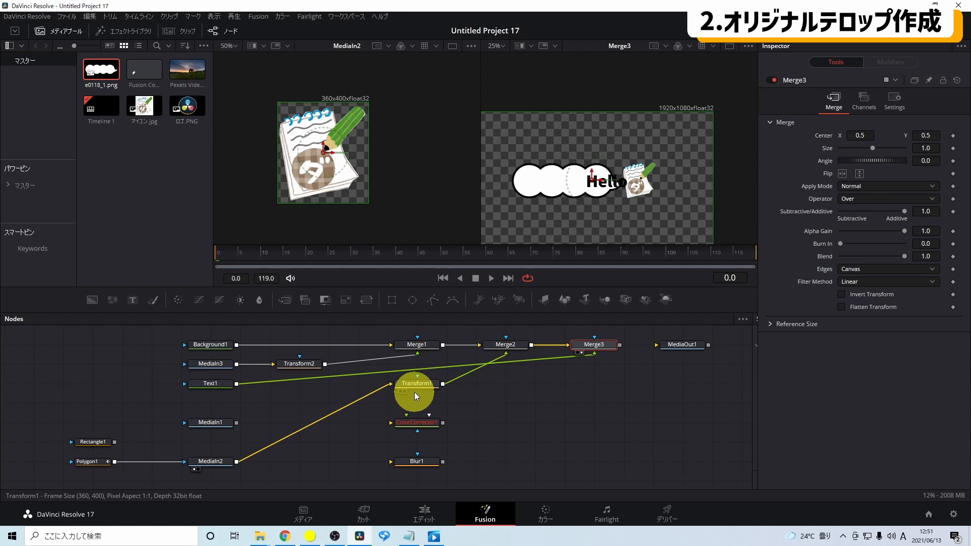
# Step: Move the Hello text to the middle of the speech bubble and connect Merge3's output to MediaOut1
pyautogui.click(205, 387)
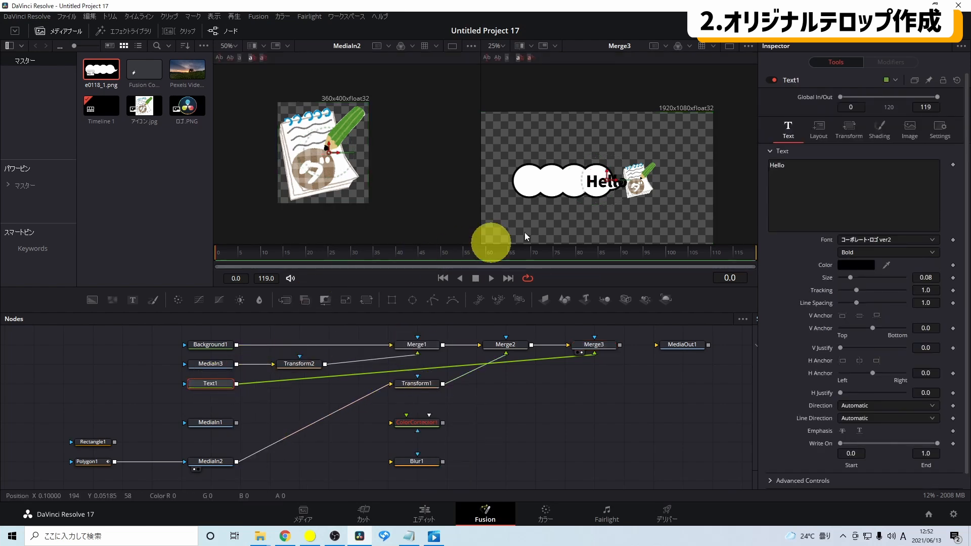
pyautogui.moveTo(607, 184); pyautogui.dragTo(577, 190)
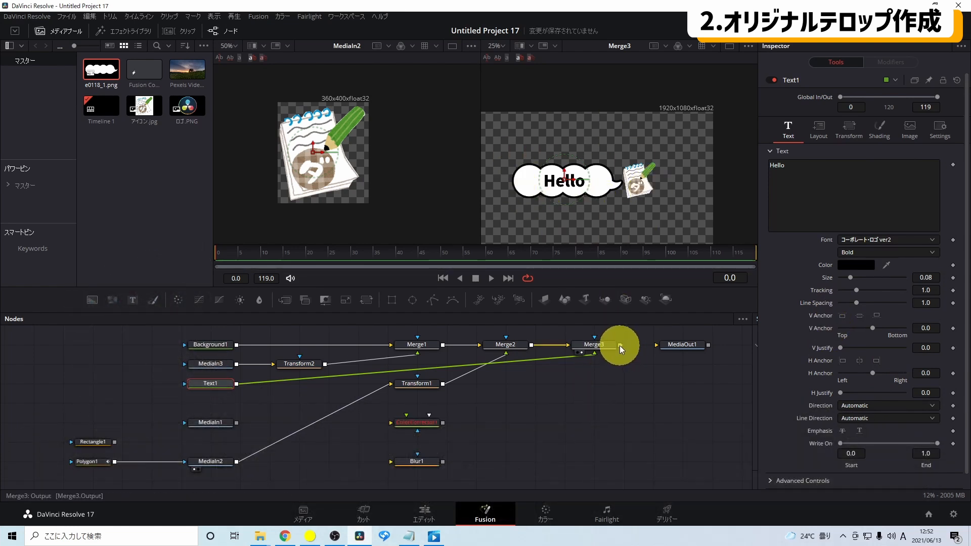
pyautogui.moveTo(620, 345); pyautogui.dragTo(633, 254)
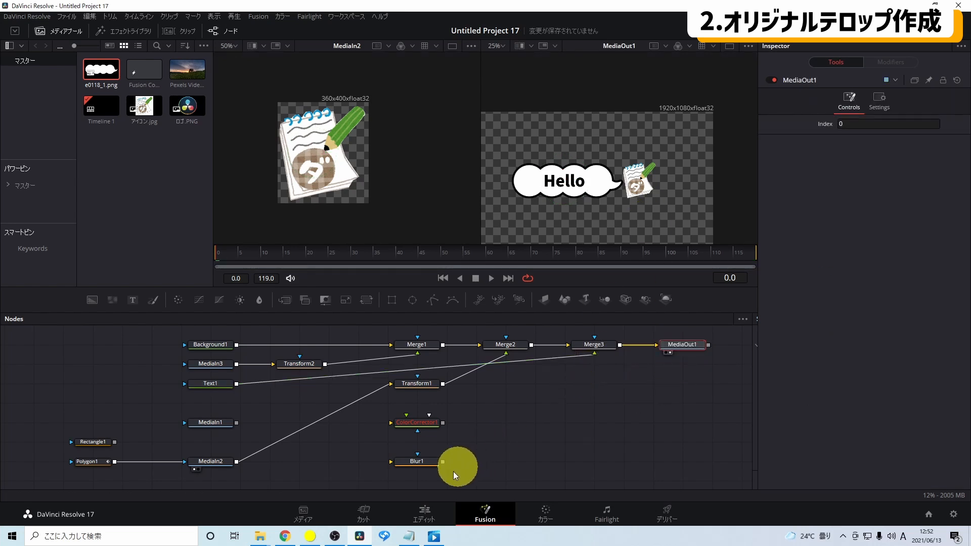
# Step: On the Edit page, scale the Fusion Composition clip to about 1.59 and position it at about X 112.8, Y 1.6
pyautogui.click(420, 510)
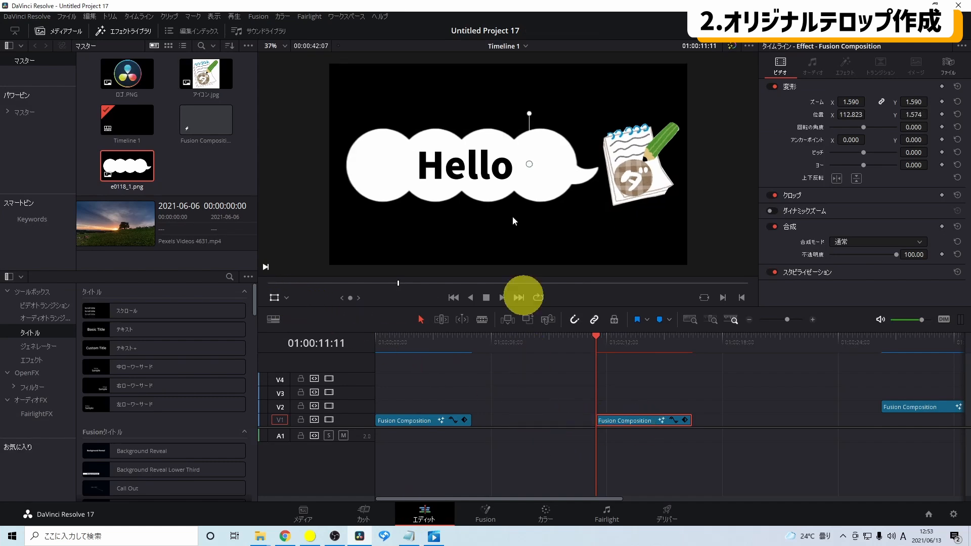
pyautogui.click(274, 297)
pyautogui.moveTo(488, 227); pyautogui.dragTo(512, 217)
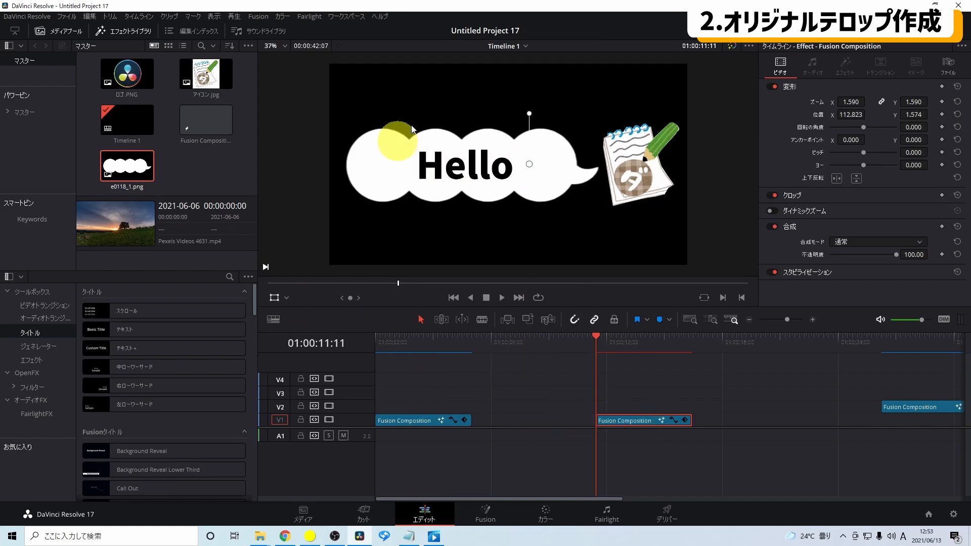
# Step: Reopen the clip in Fusion, replace Text1's text with こんにちは！ and check the caption on the Edit page
pyautogui.rightClick(628, 422)
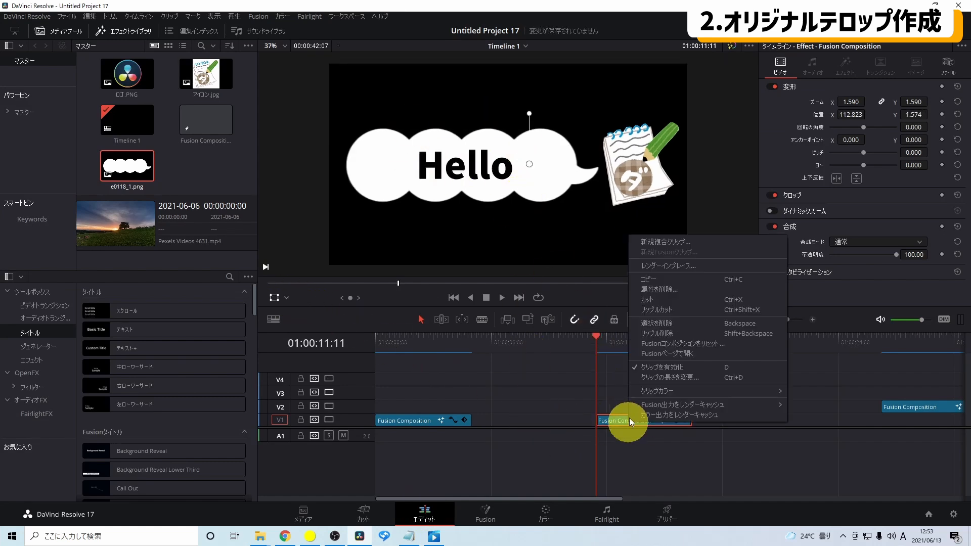
pyautogui.click(659, 354)
pyautogui.click(218, 384)
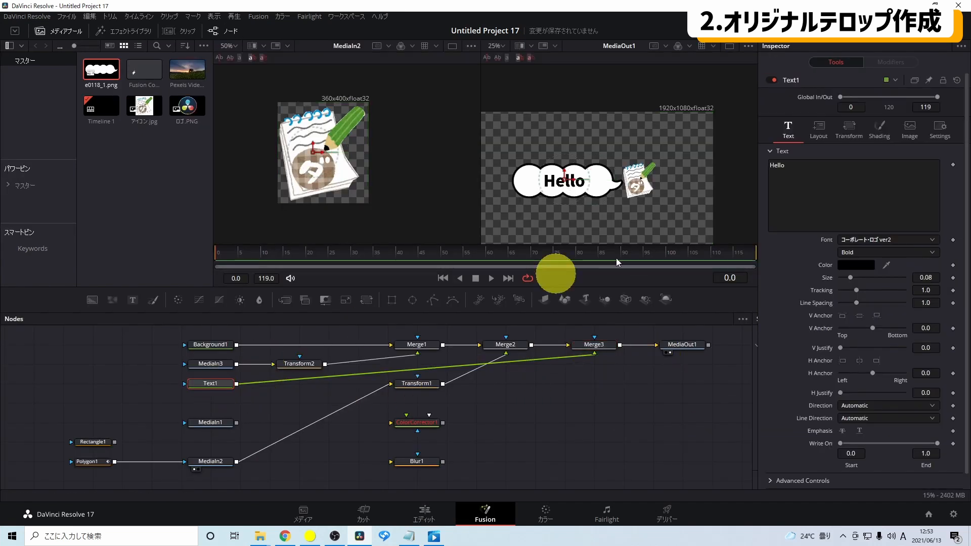
pyautogui.click(794, 163)
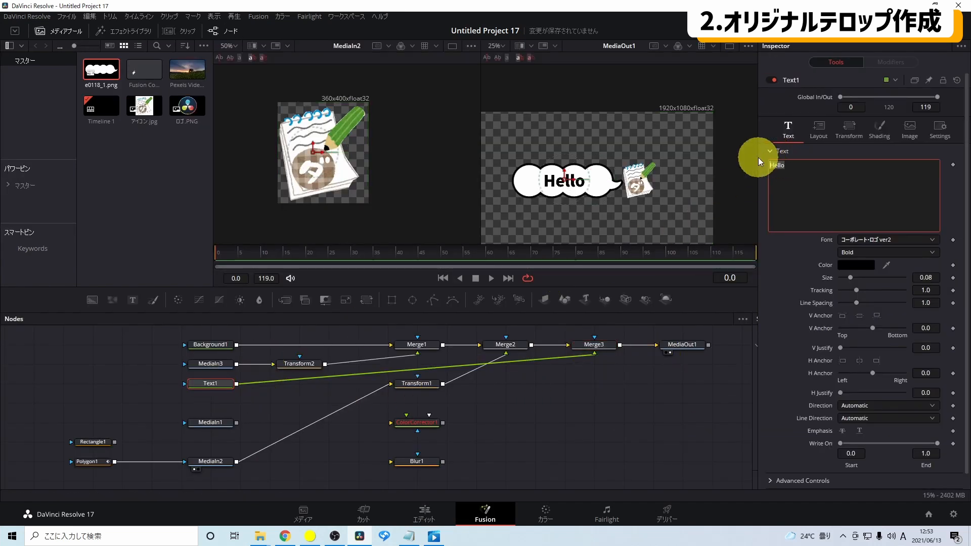
pyautogui.hotkey('ctrl', 'a')
pyautogui.write('こんにちは！')
pyautogui.click(593, 344)
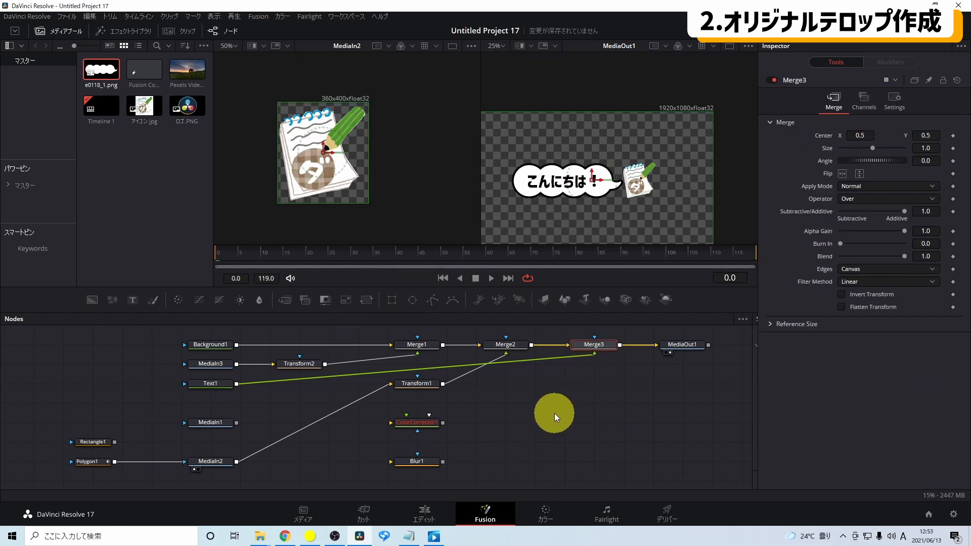
pyautogui.click(433, 510)
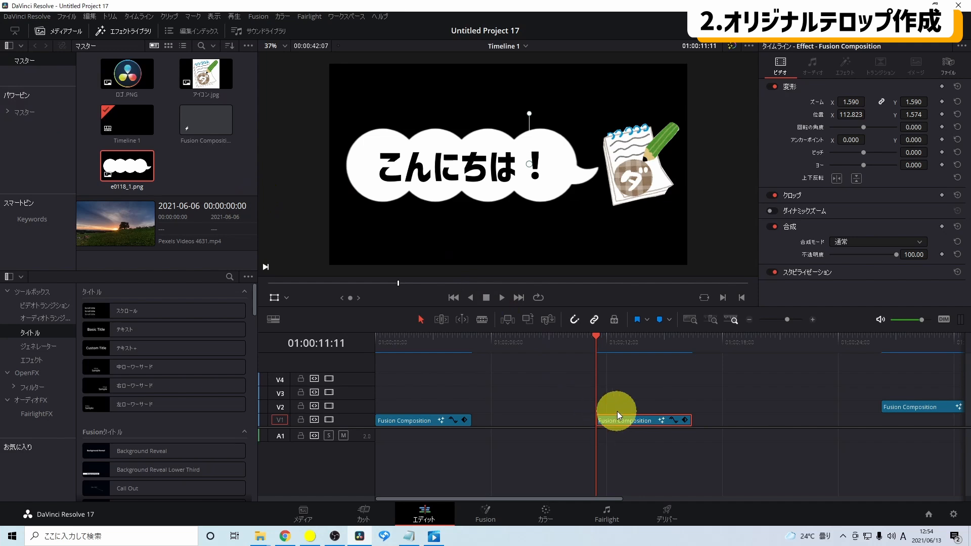
pyautogui.moveTo(612, 412); pyautogui.dragTo(628, 421)
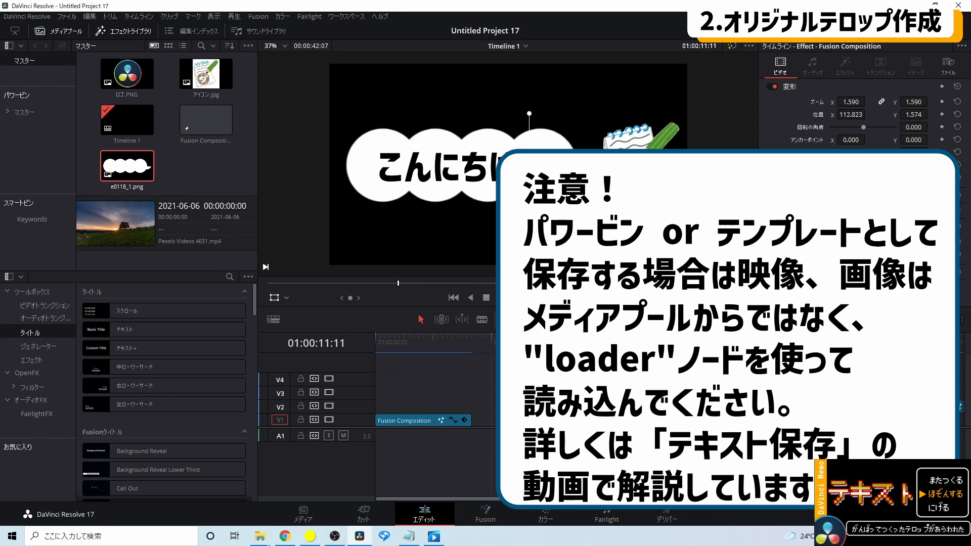
# Step: Back in the Fusion composition, select all nodes and create a new macro from them
pyautogui.hotkey('shift', '5')
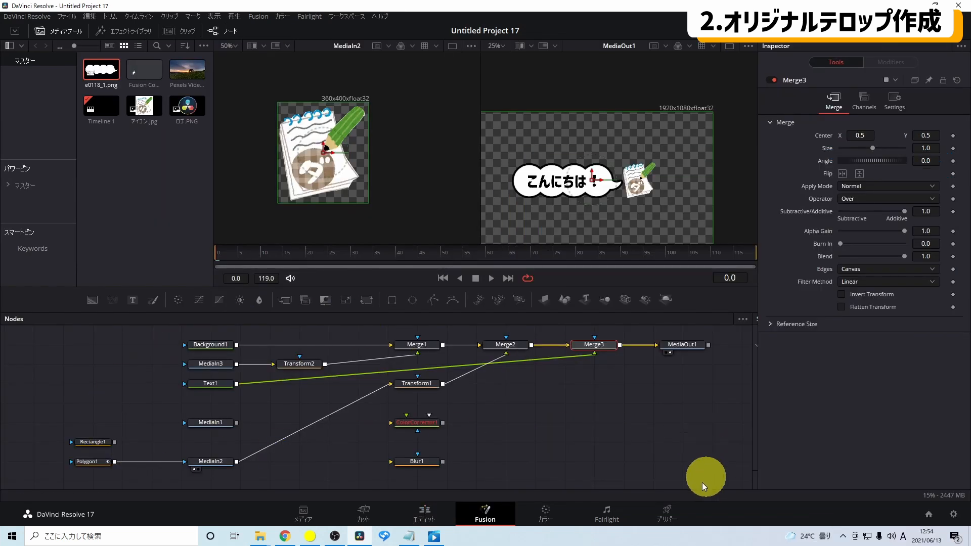
pyautogui.moveTo(702, 483); pyautogui.dragTo(57, 335)
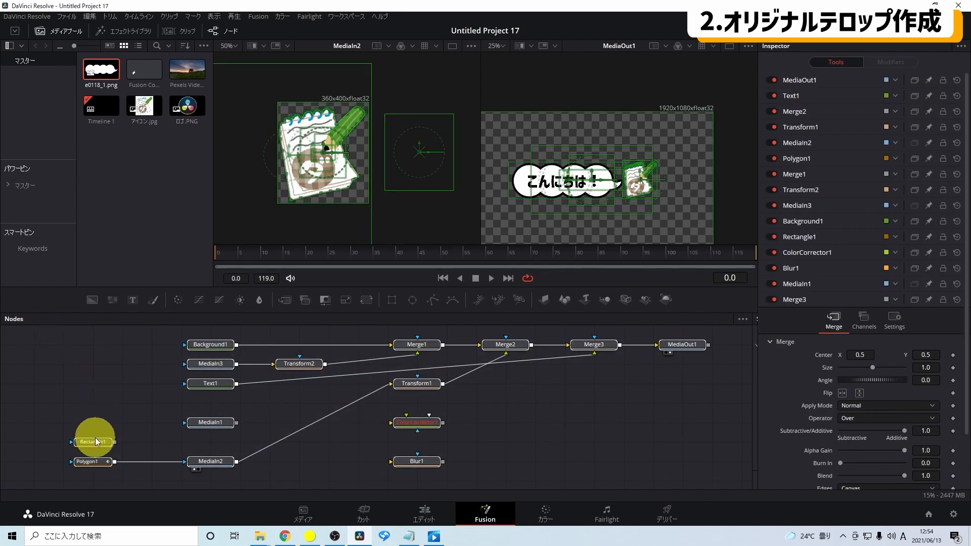
pyautogui.rightClick(686, 346)
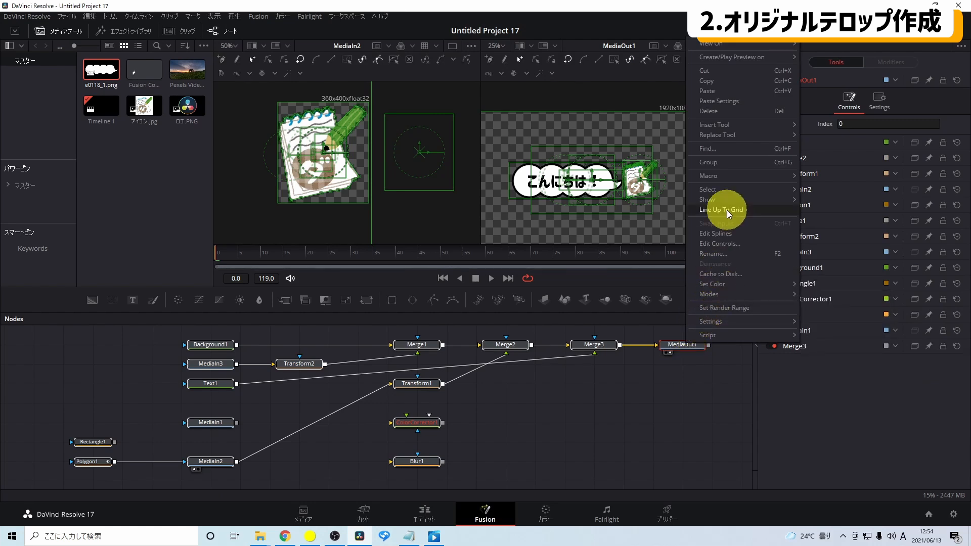
pyautogui.moveTo(730, 179)
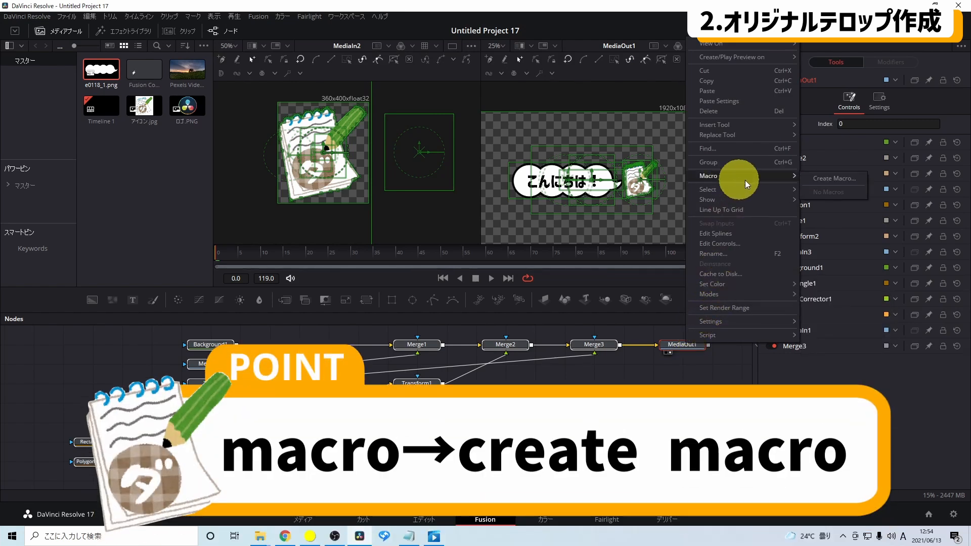
pyautogui.click(812, 177)
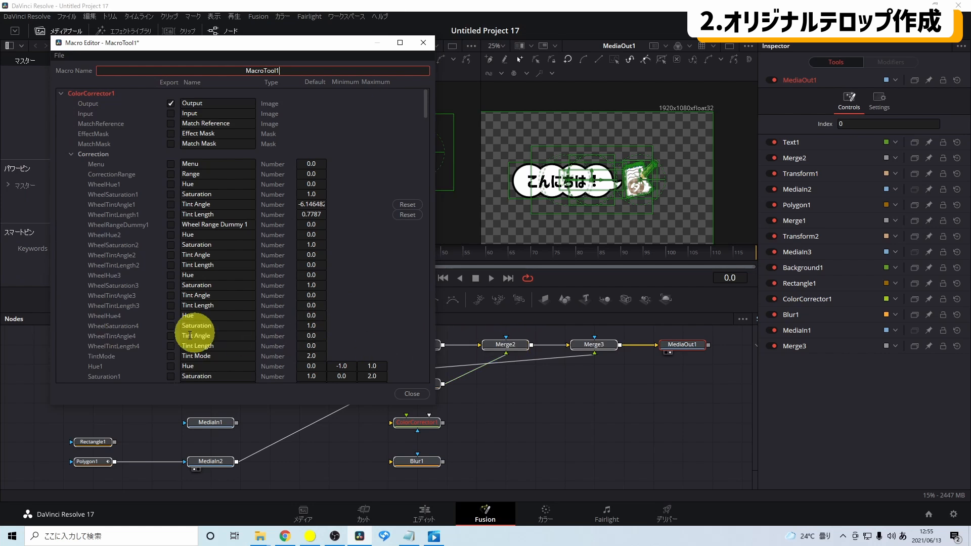
# Step: Collapse the ColorCorrector1 parameters in the macro settings, expand Text1 and collapse its parameter groups
pyautogui.click(61, 94)
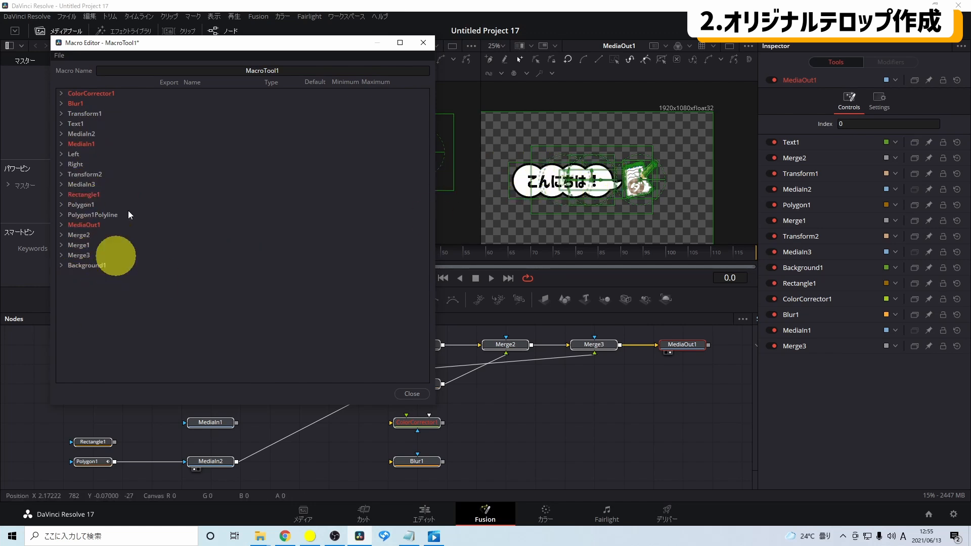
pyautogui.click(60, 123)
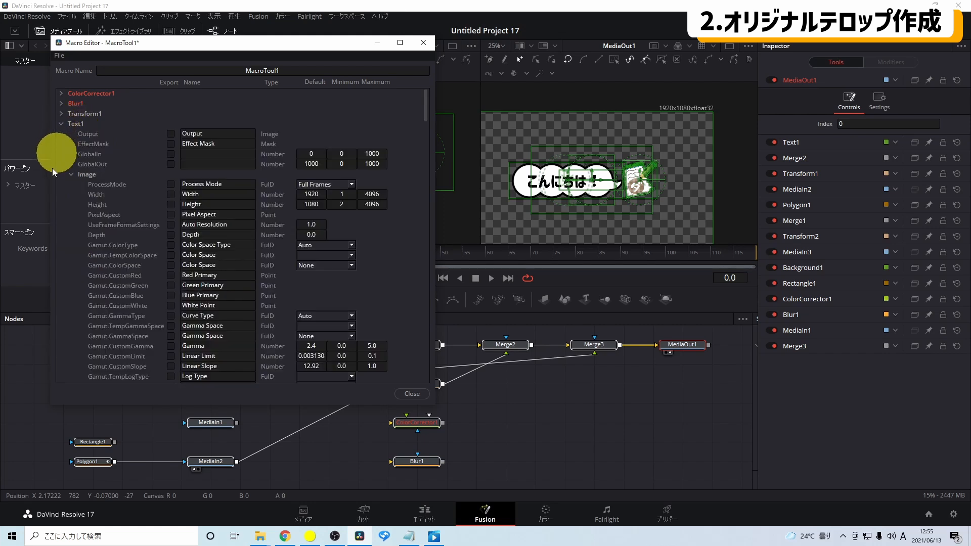
pyautogui.click(71, 175)
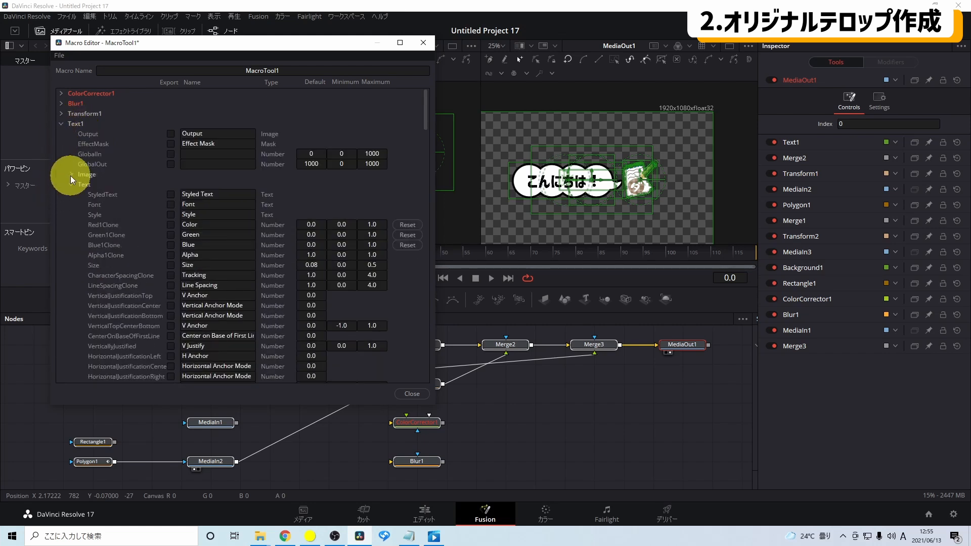
pyautogui.click(70, 184)
pyautogui.click(72, 195)
pyautogui.click(71, 205)
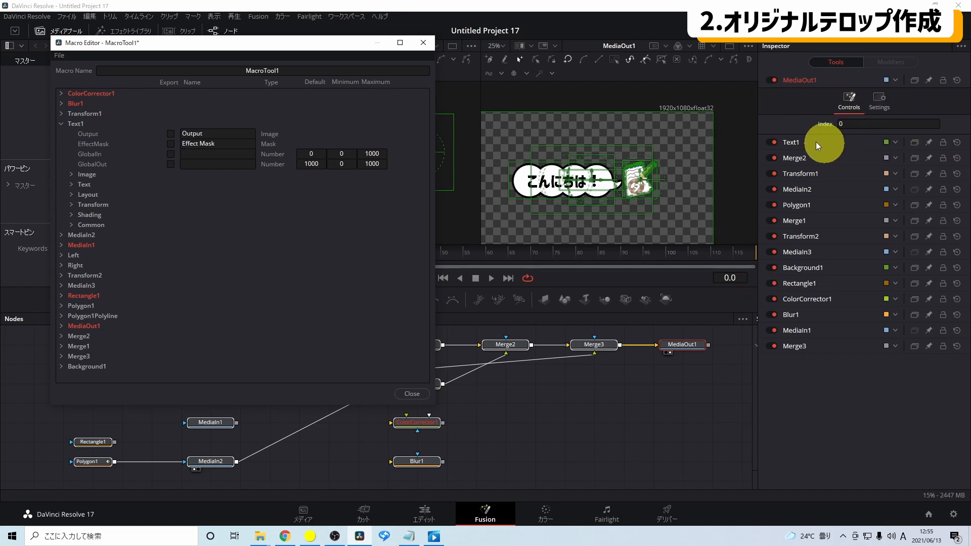
# Step: Mark Text1's text parameters for export in the macro, from StyledText through LineSpacingClone
pyautogui.click(72, 184)
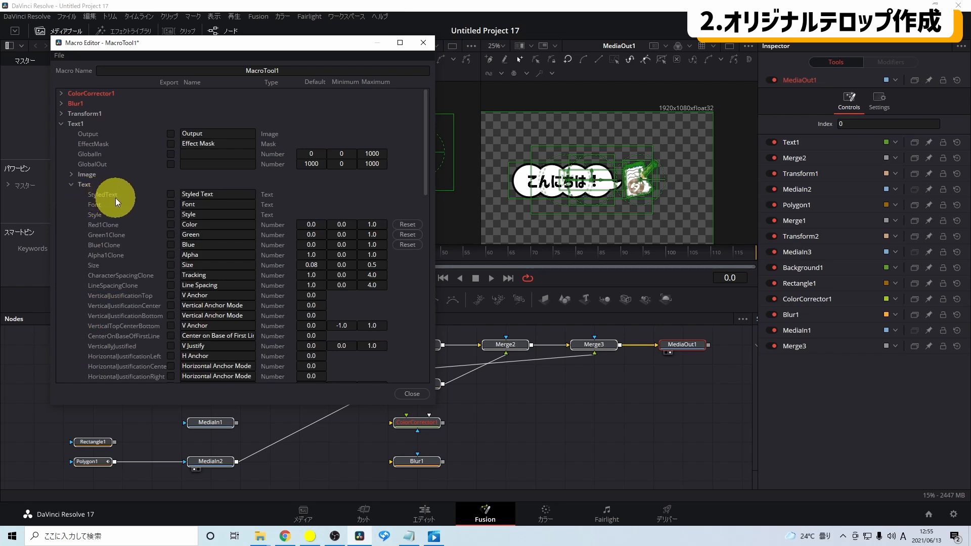
pyautogui.click(170, 194)
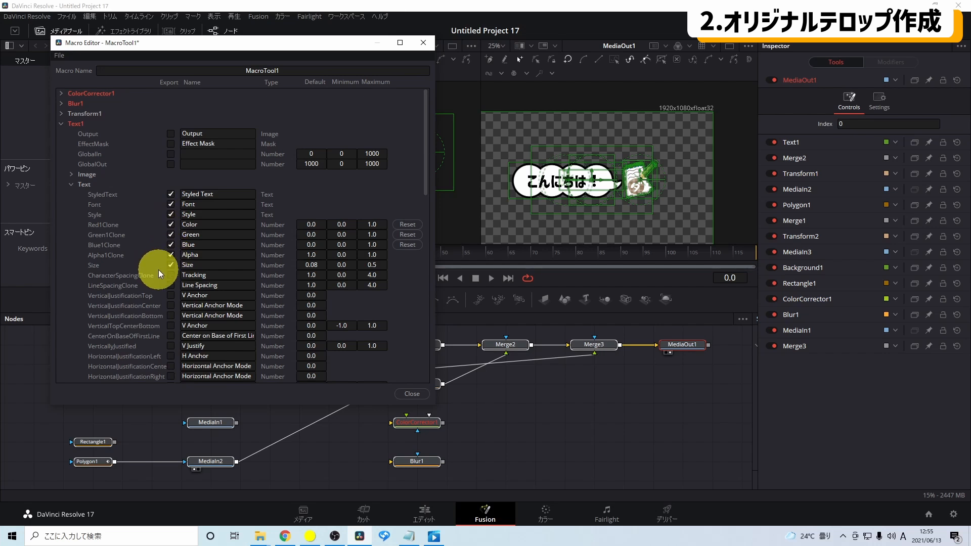
pyautogui.click(171, 275)
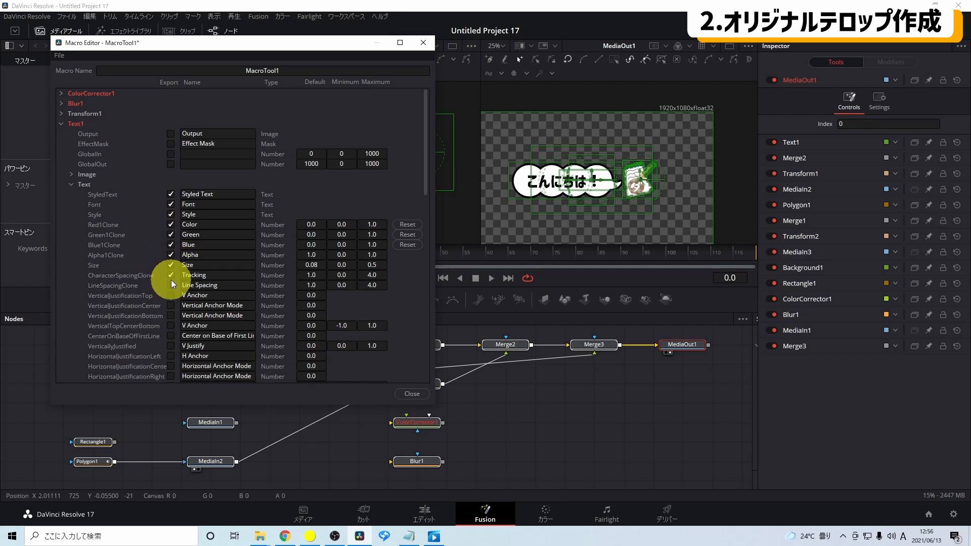
pyautogui.click(172, 286)
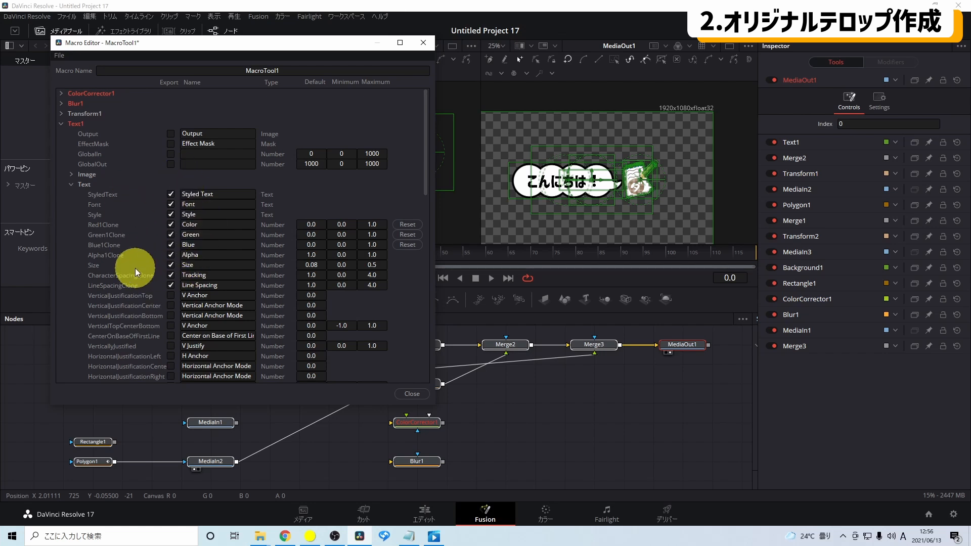
# Step: Close the macro settings, choose to save the changes and browse to the Fusion\Templates\Edit\Titles folder
pyautogui.click(411, 394)
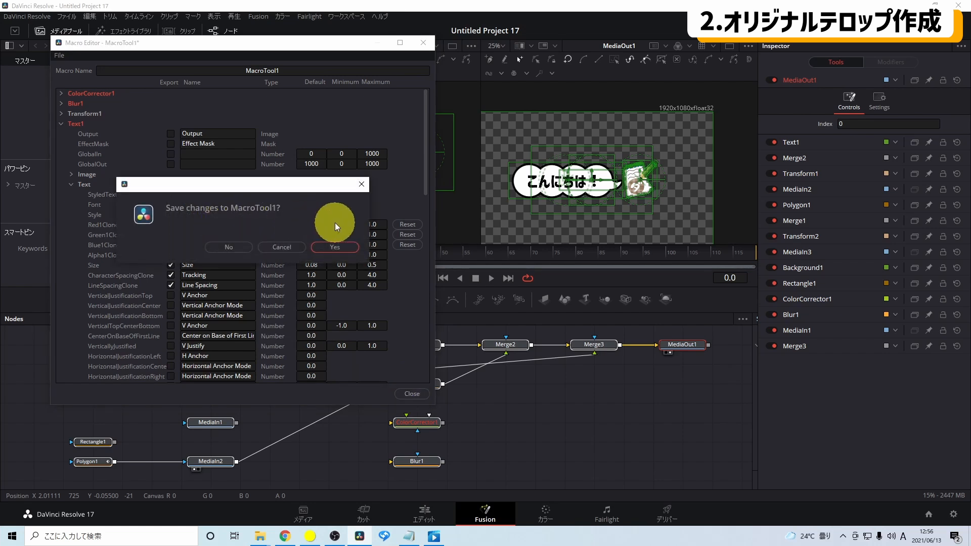
pyautogui.click(335, 246)
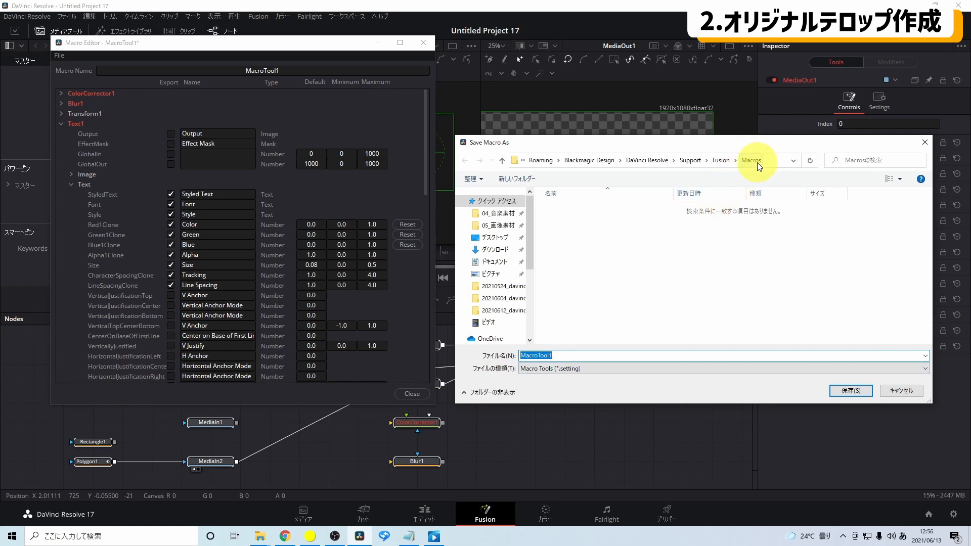
pyautogui.click(721, 160)
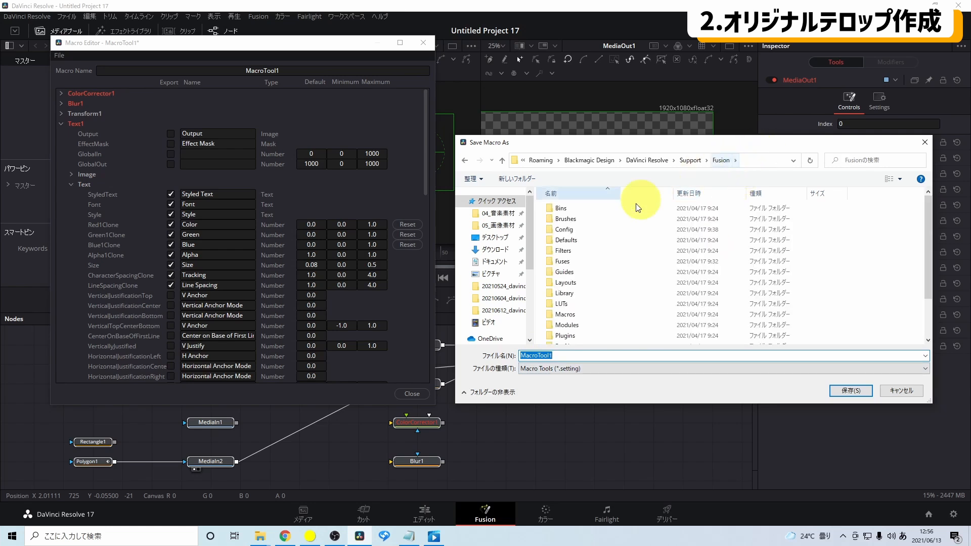
pyautogui.scroll(-2, 596, 247)
pyautogui.doubleClick(561, 339)
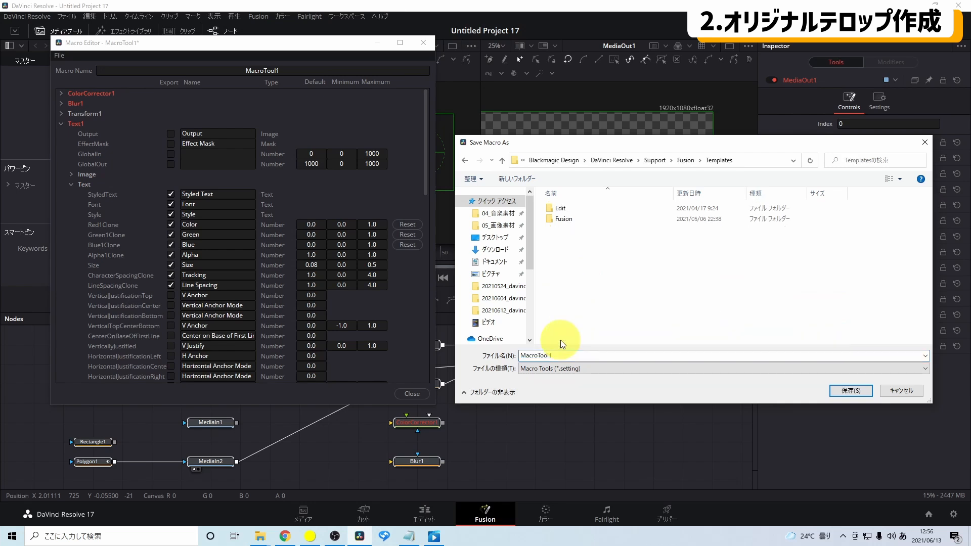
pyautogui.doubleClick(563, 207)
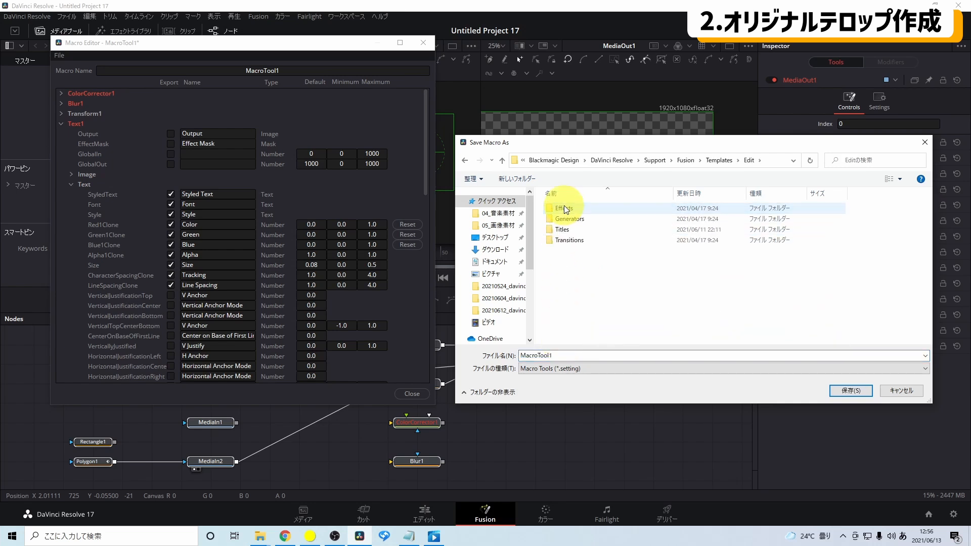
pyautogui.doubleClick(560, 231)
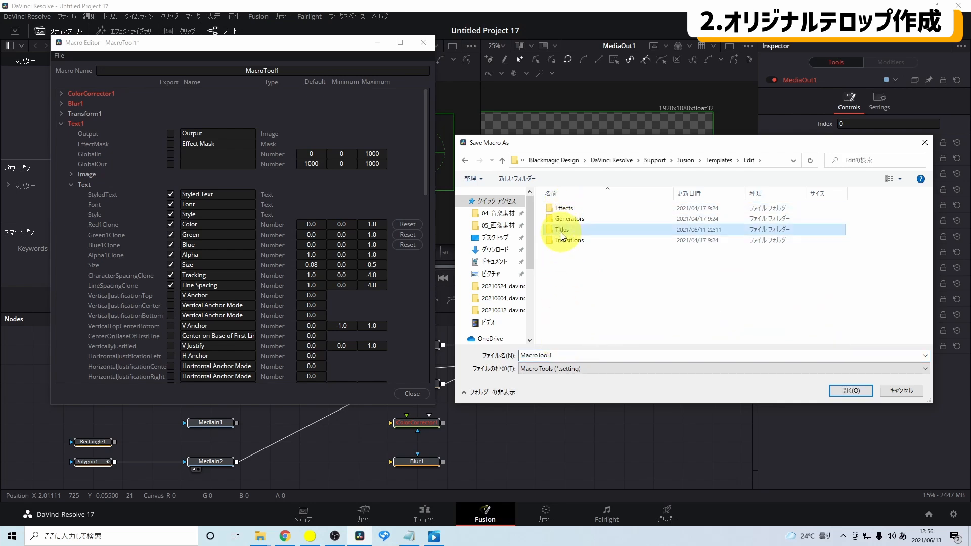
# Step: Name the macro file 作ったテロップ
pyautogui.moveTo(556, 356); pyautogui.dragTo(514, 356)
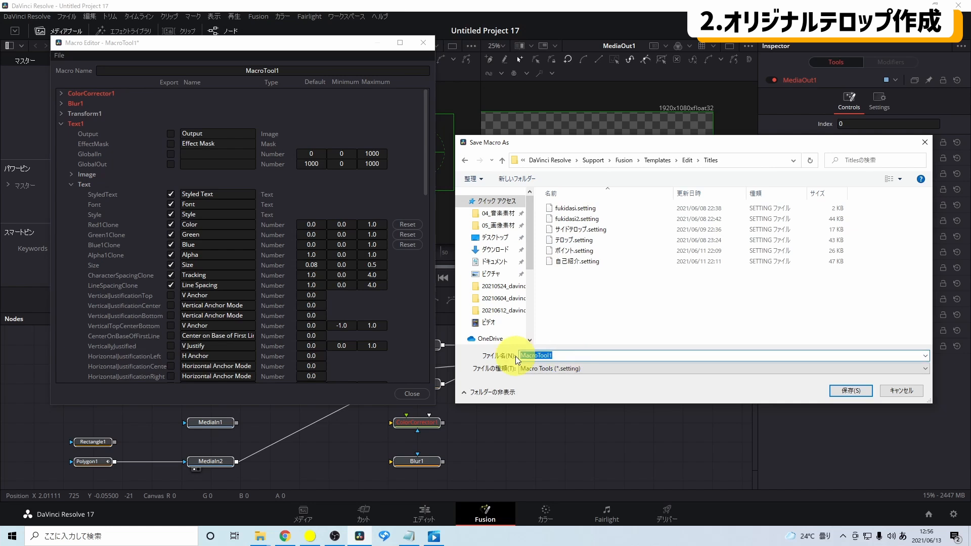
pyautogui.write('作ったてろっぷ')
pyautogui.press('space')
pyautogui.press('Return')
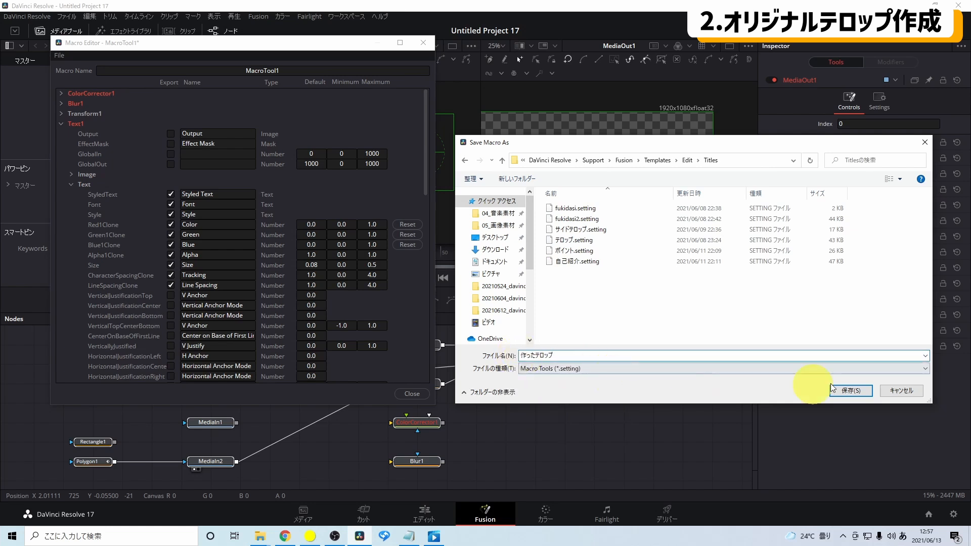
# Step: Save the macro file and return to the Edit page
pyautogui.click(841, 390)
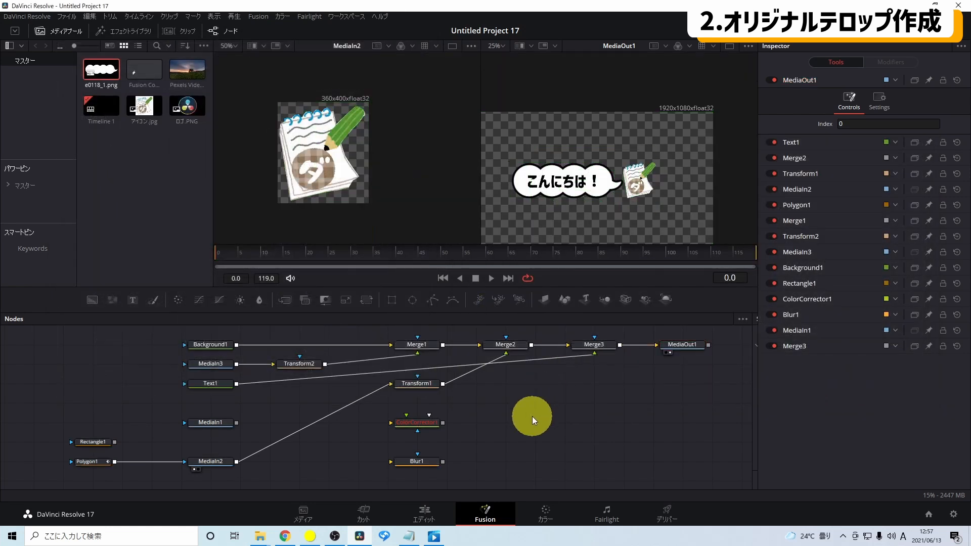
pyautogui.click(423, 512)
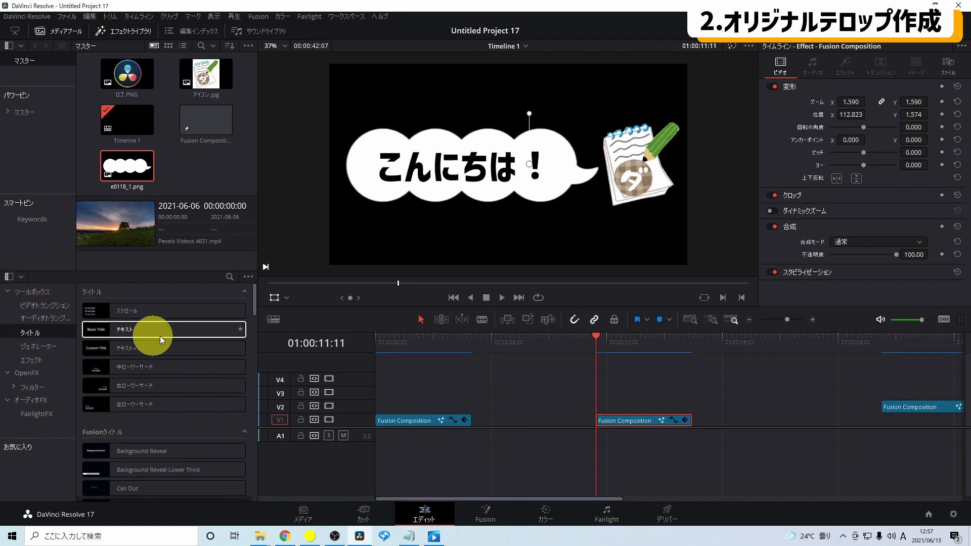
# Step: Place the custom 作ったテロップ title on track V2 in the gap between the two Fusion Composition clips and select it
pyautogui.click(230, 364)
pyautogui.moveTo(256, 302); pyautogui.dragTo(250, 477)
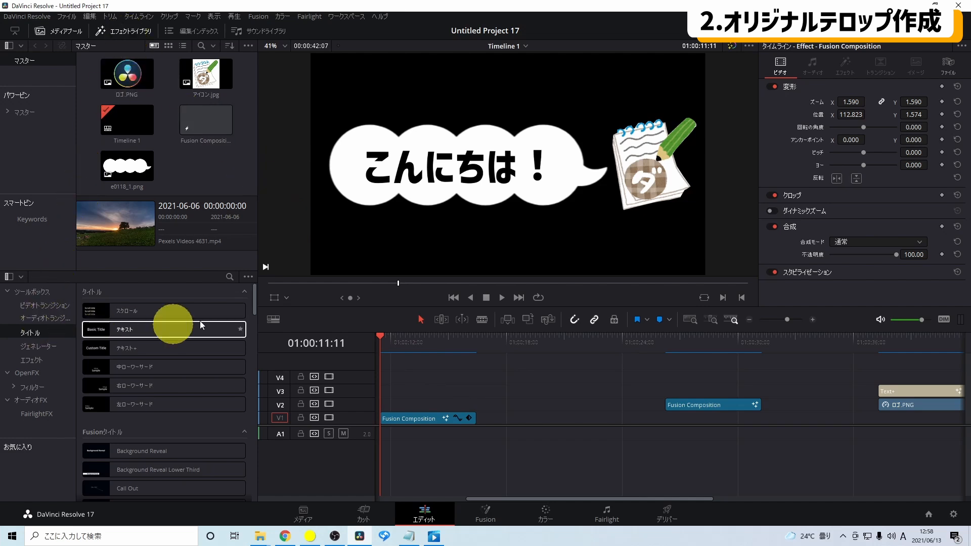
pyautogui.scroll(-5, 249, 326)
pyautogui.scroll(-10, 250, 326)
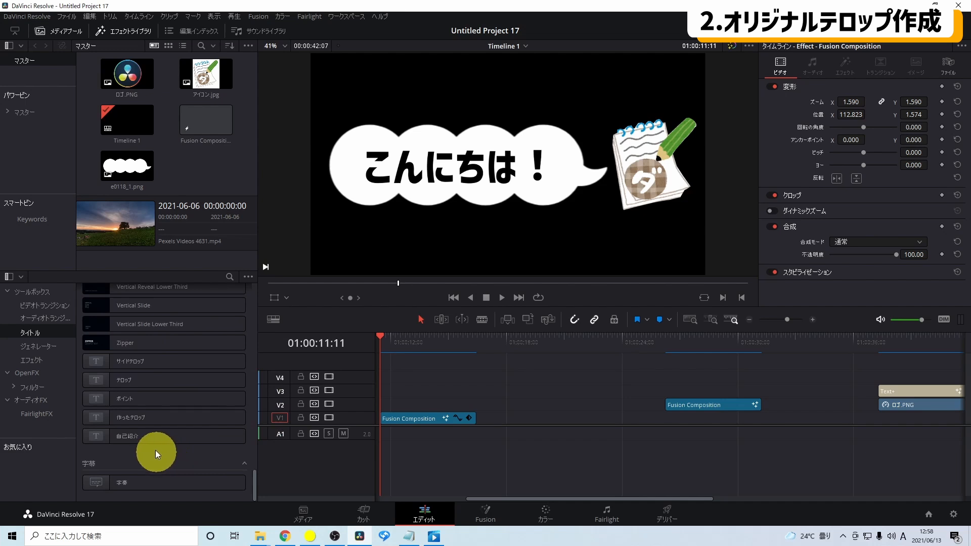
pyautogui.click(126, 420)
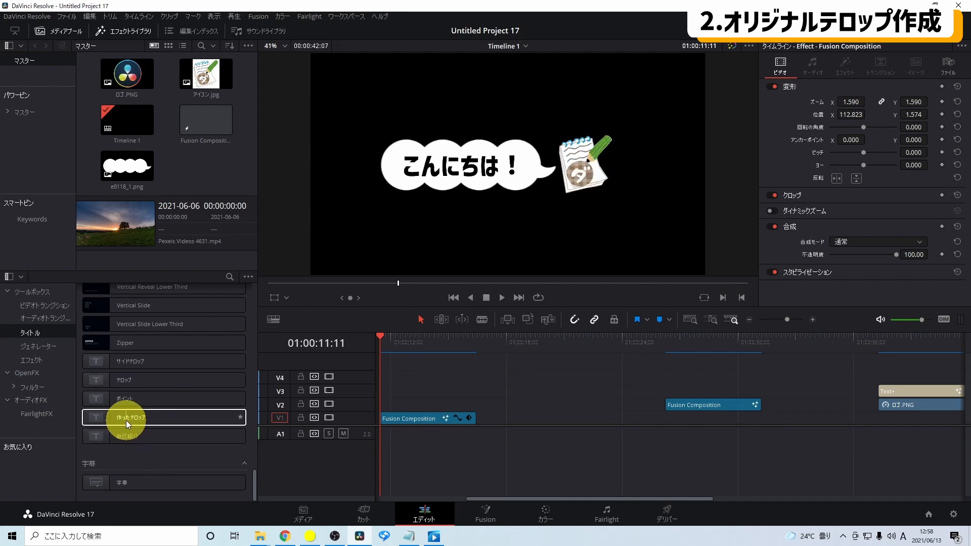
pyautogui.moveTo(126, 420); pyautogui.dragTo(520, 405)
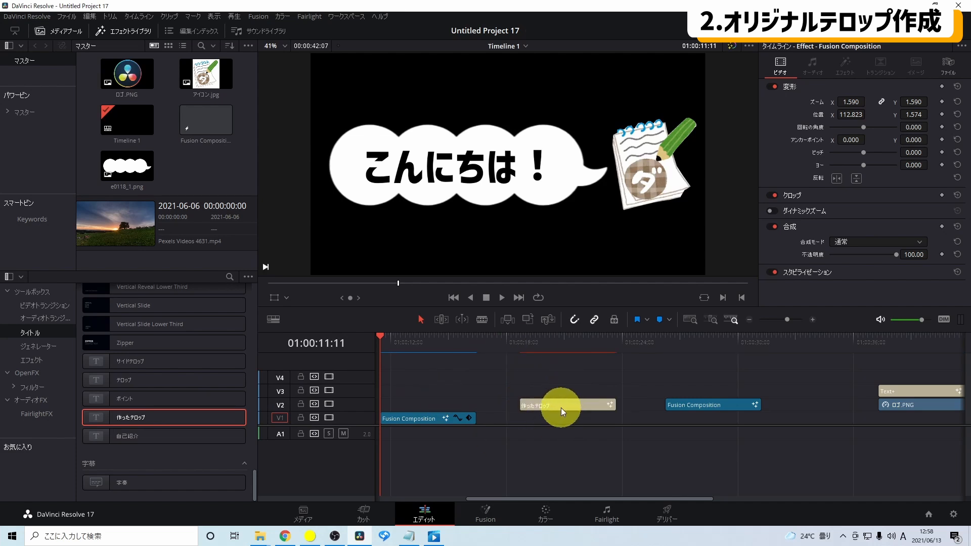
pyautogui.click(560, 407)
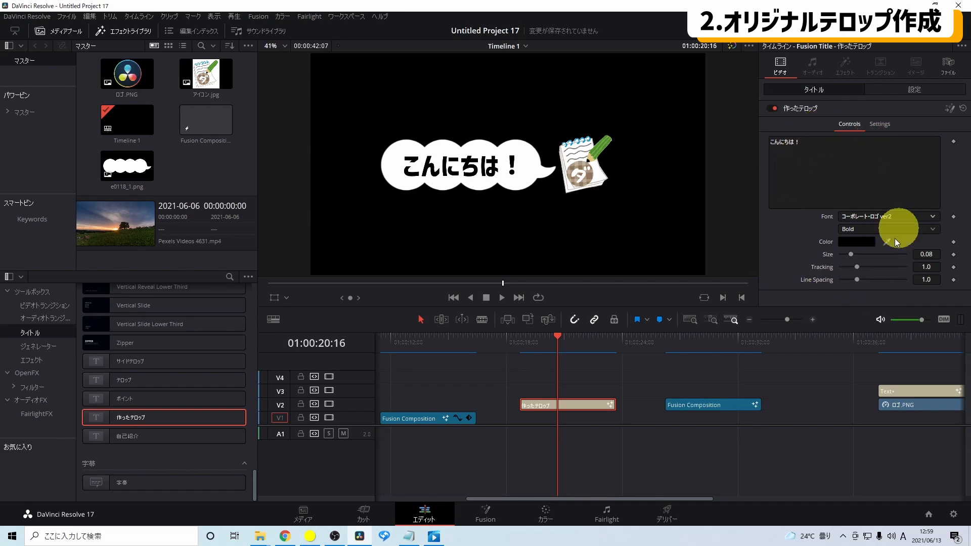
# Step: Replace the title's text with ダビンチメモと申します。 and set its size to 0.0489 so it fits in the speech bubble
pyautogui.click(814, 142)
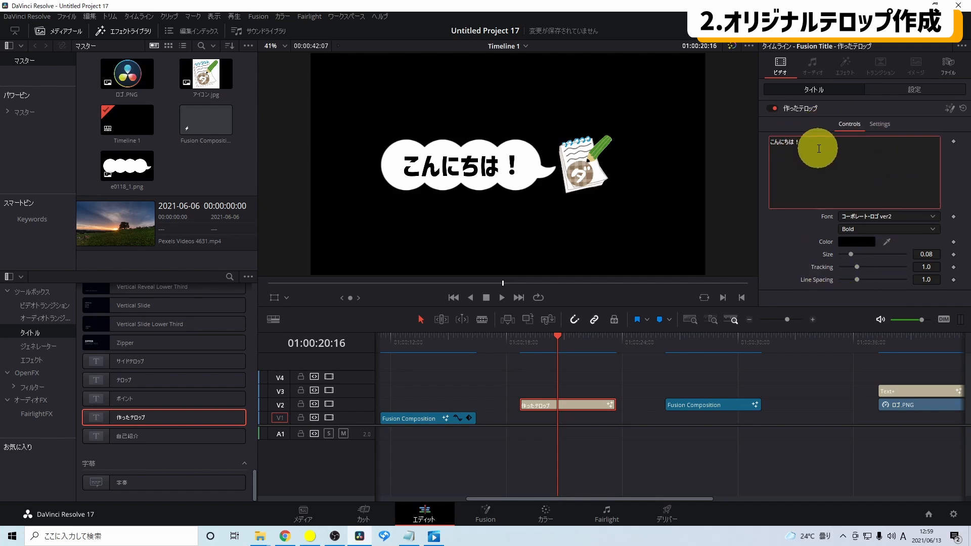
pyautogui.moveTo(856, 146); pyautogui.dragTo(736, 132)
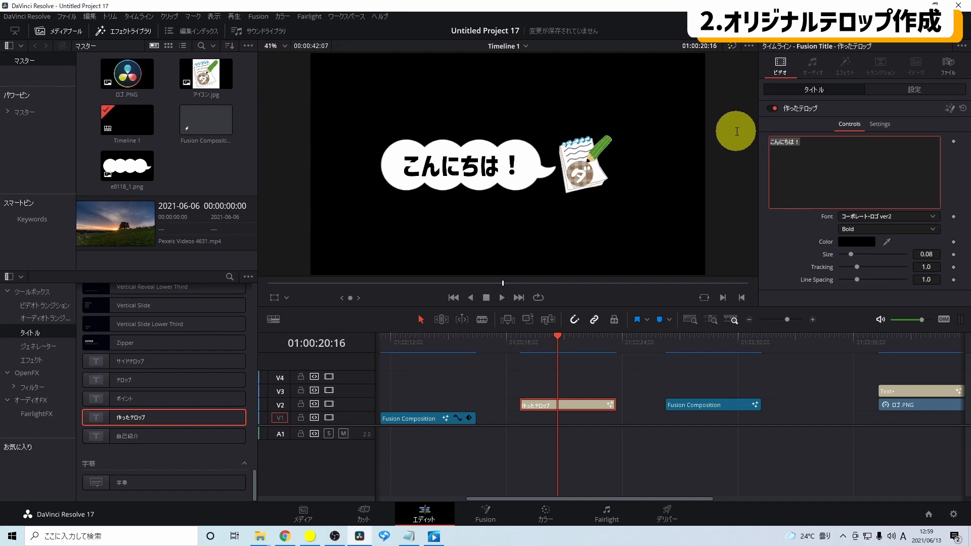
pyautogui.press('BackSpace')
pyautogui.press('Zenkaku_Hankaku')
pyautogui.write('ダビンチメモ')
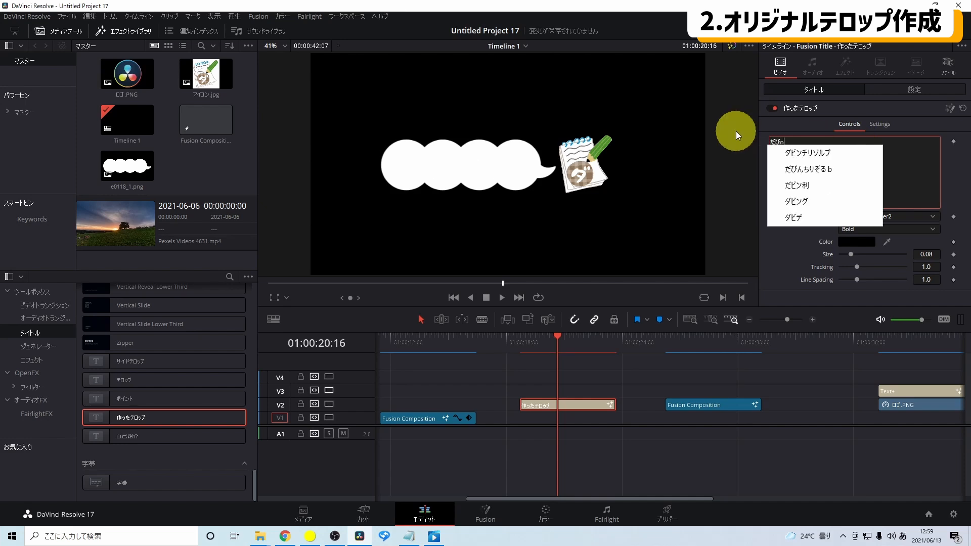
pyautogui.write('と申します。')
pyautogui.press('Return')
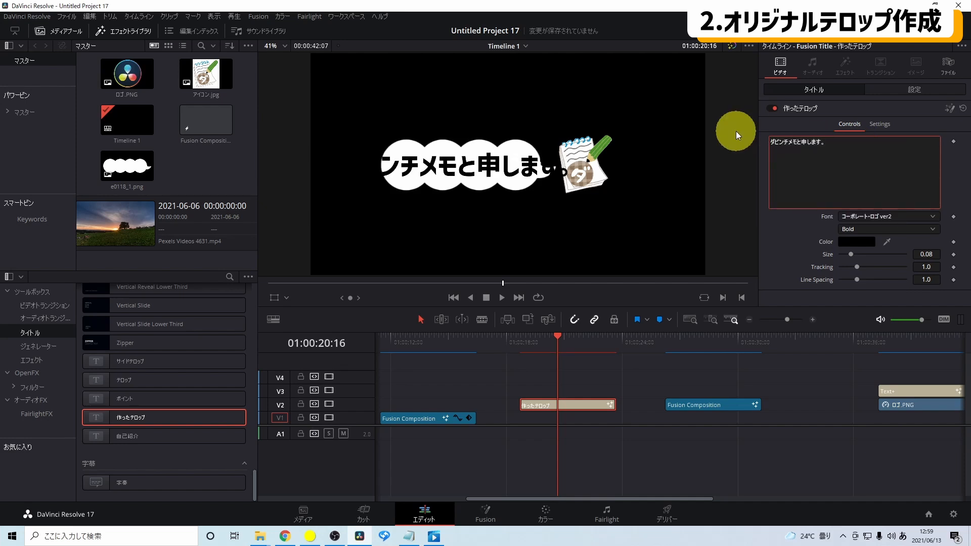
pyautogui.click(925, 254)
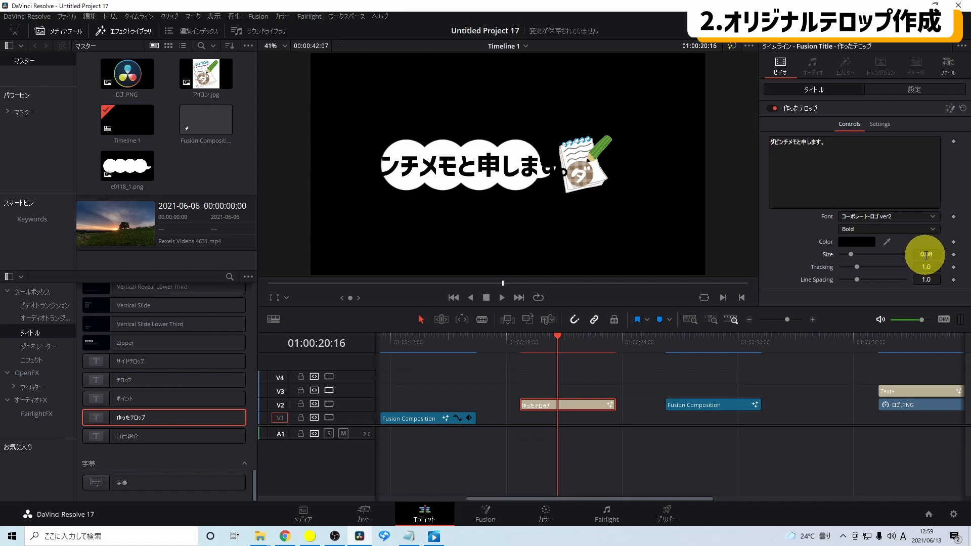
pyautogui.moveTo(926, 254); pyautogui.dragTo(769, 293)
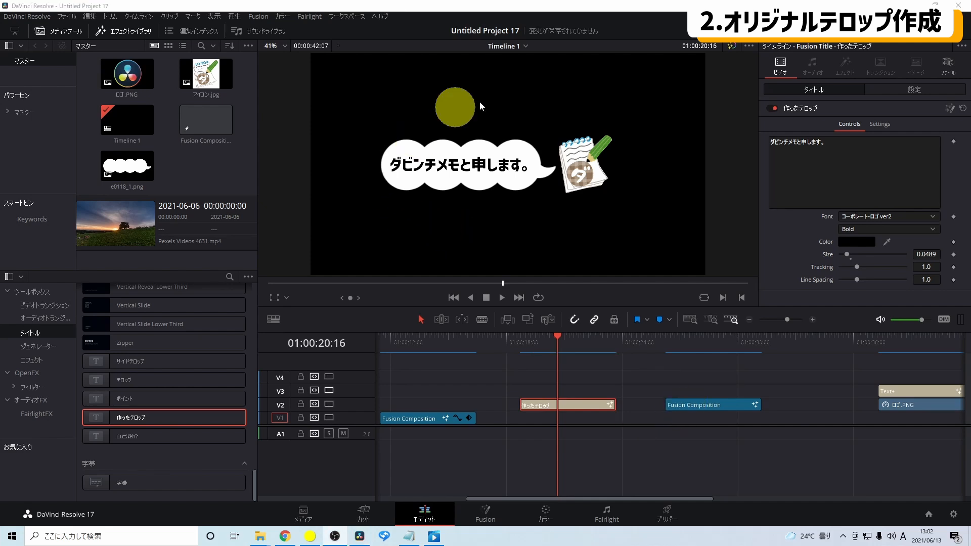
# Step: Reposition the 作ったテロップ clip in the frame to about X 119.018, Y 9.841
pyautogui.click(894, 92)
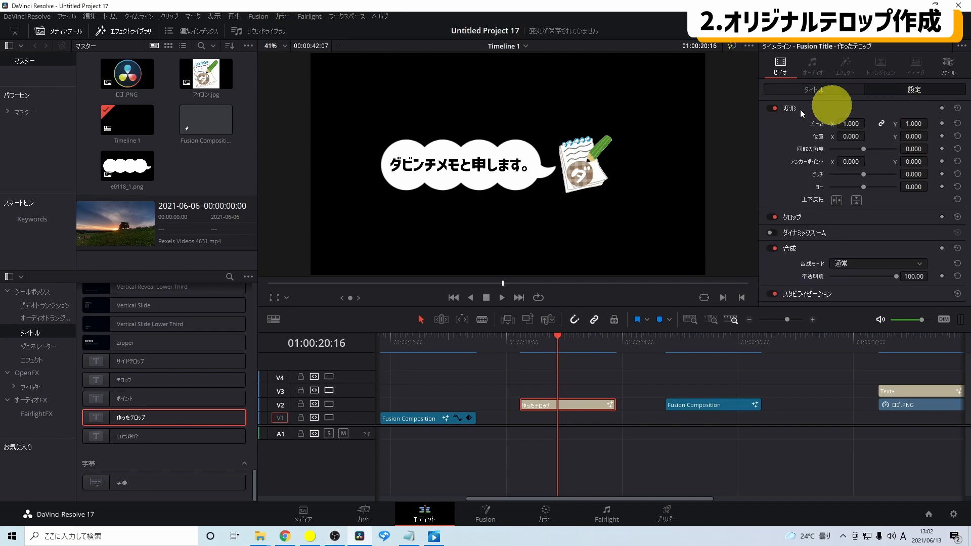
pyautogui.moveTo(850, 133); pyautogui.dragTo(445, 275)
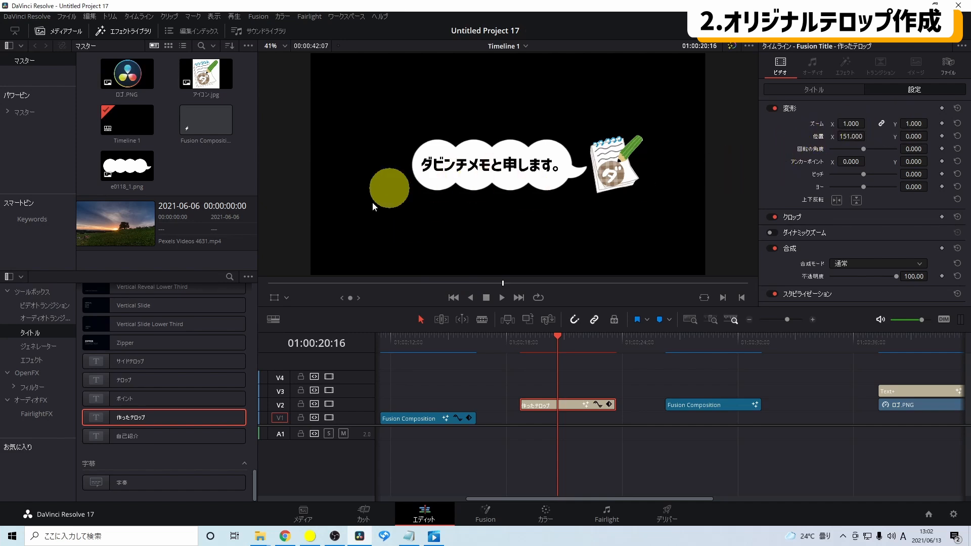
pyautogui.moveTo(526, 208)
pyautogui.mouseDown()
pyautogui.moveTo(578, 208)
pyautogui.moveTo(544, 170)
pyautogui.moveTo(496, 223)
pyautogui.moveTo(511, 205)
pyautogui.moveTo(513, 215)
pyautogui.mouseUp()
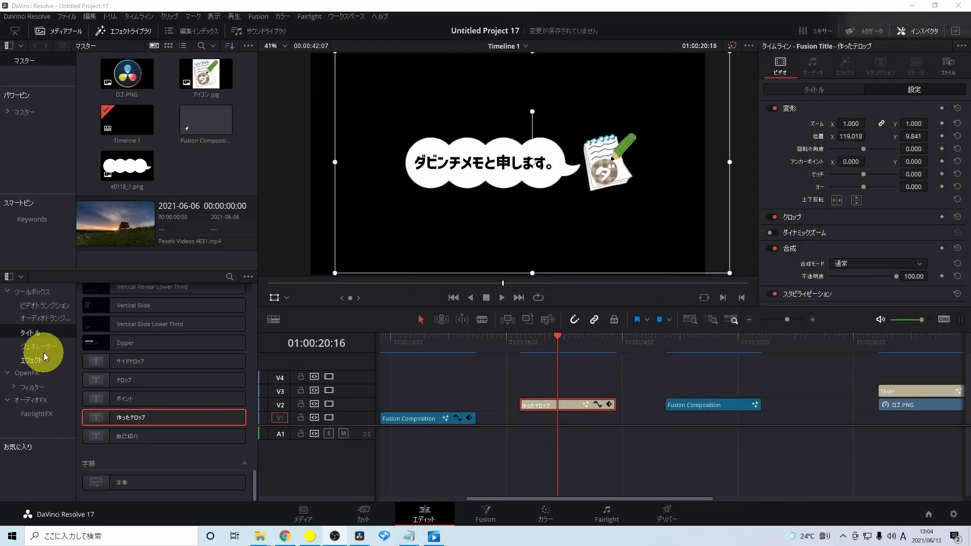
# Step: Add a Fusion Composition effect clip on track V4 at the playhead and save the project
pyautogui.click(46, 353)
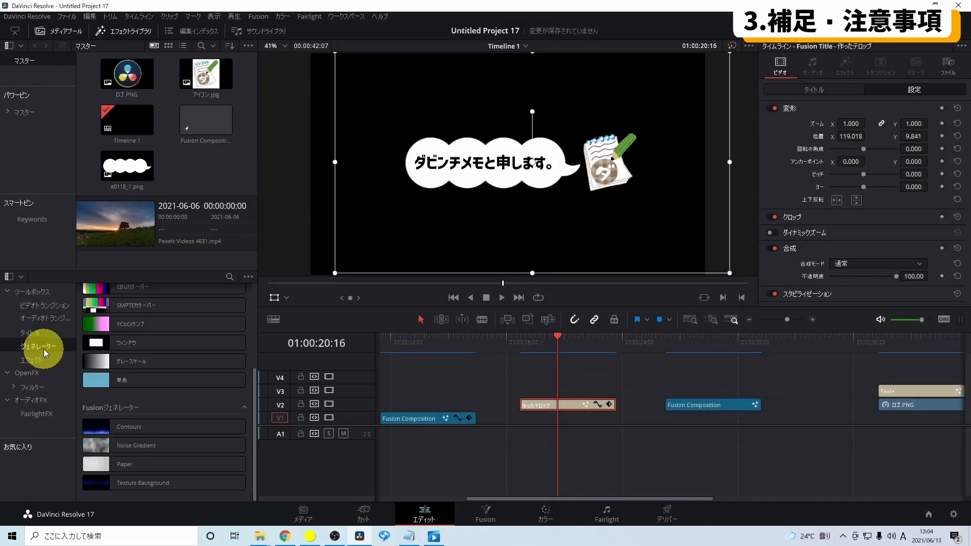
pyautogui.click(31, 360)
pyautogui.click(149, 315)
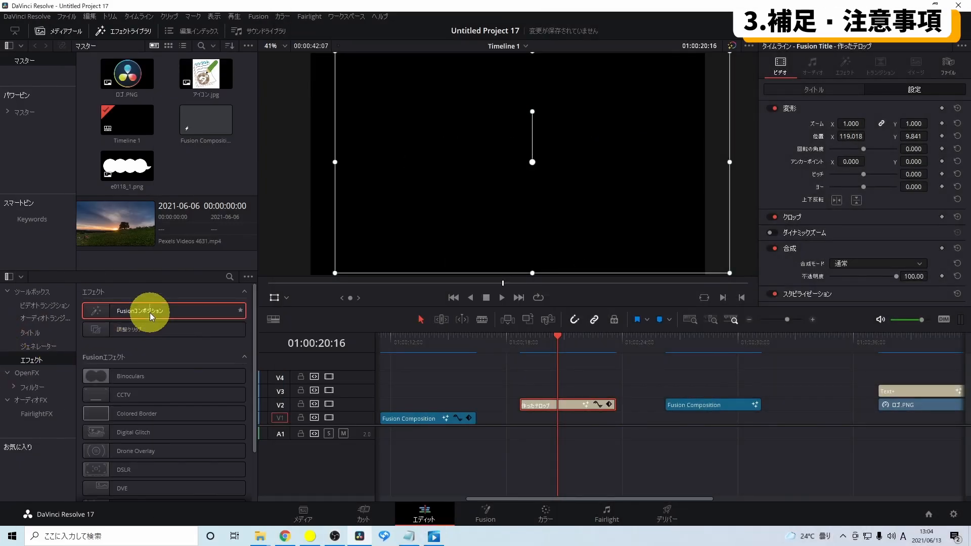
pyautogui.moveTo(150, 316); pyautogui.dragTo(556, 381)
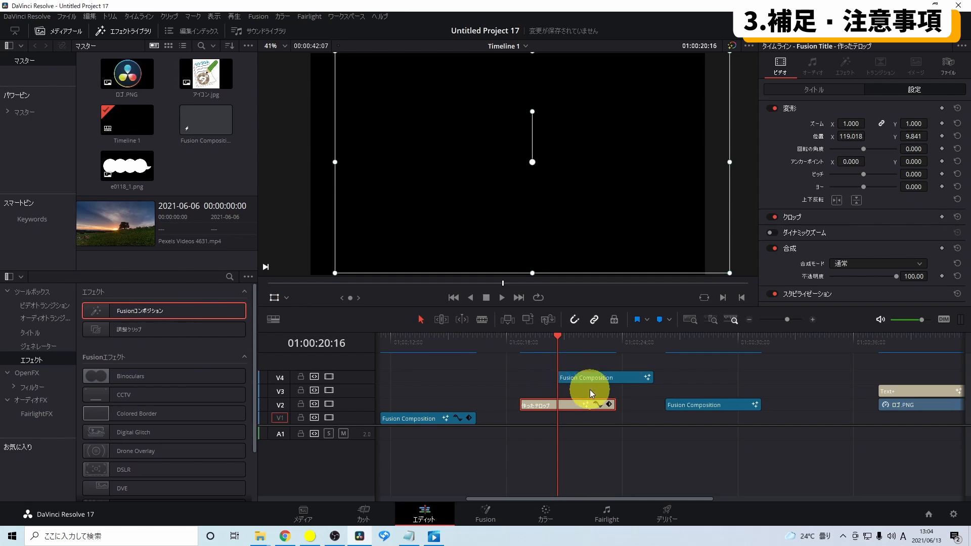
pyautogui.hotkey('ctrl', 's')
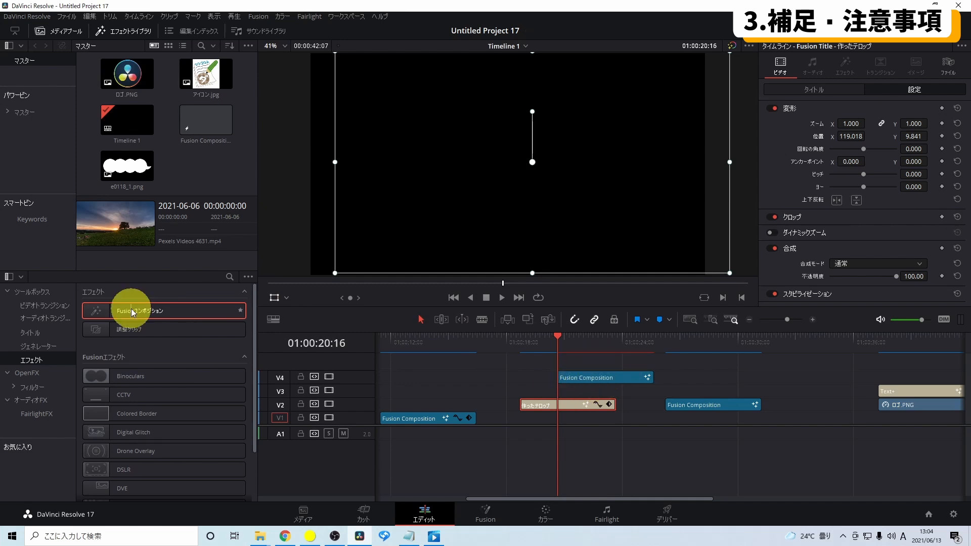
# Step: Open the new Fusion Composition clip on the Fusion page to examine its nodes, and return to the Edit page
pyautogui.rightClick(600, 378)
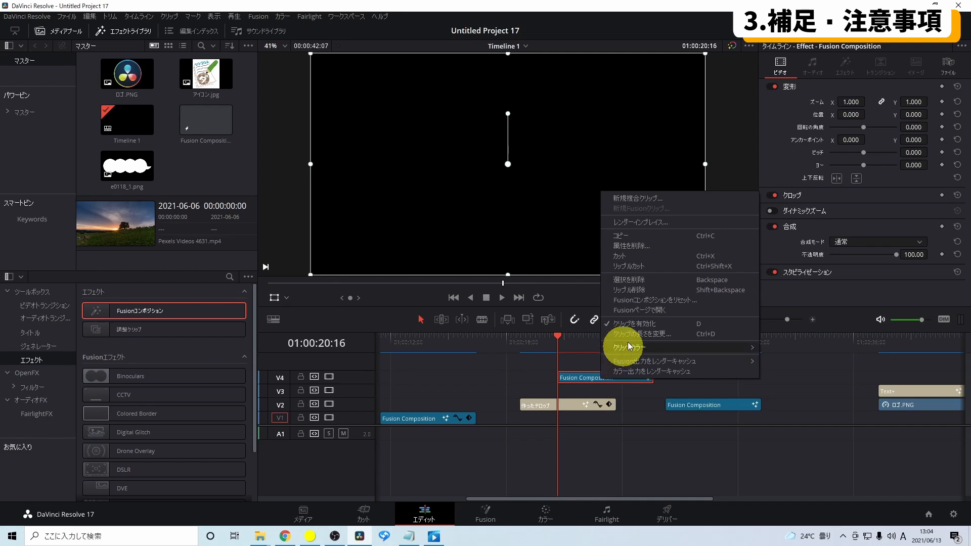
pyautogui.click(647, 313)
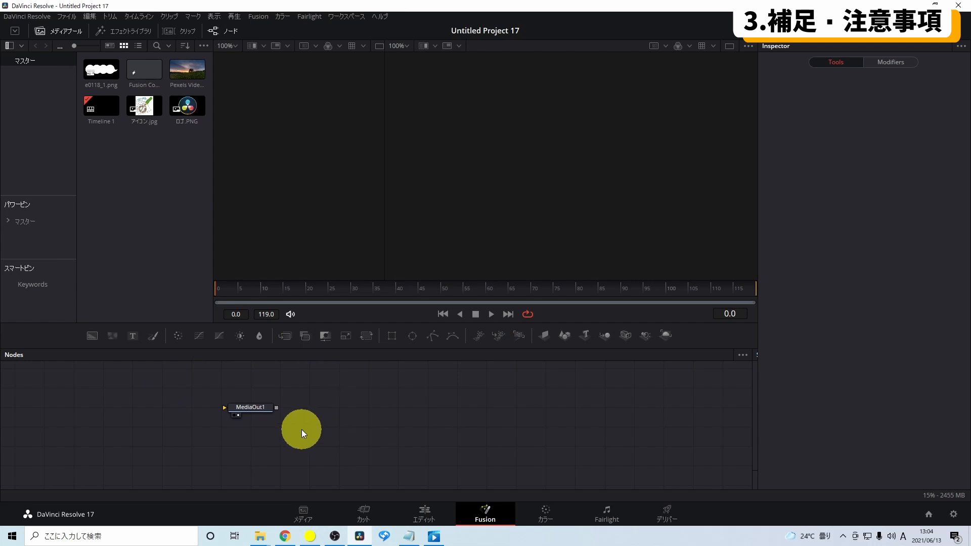
pyautogui.click(428, 513)
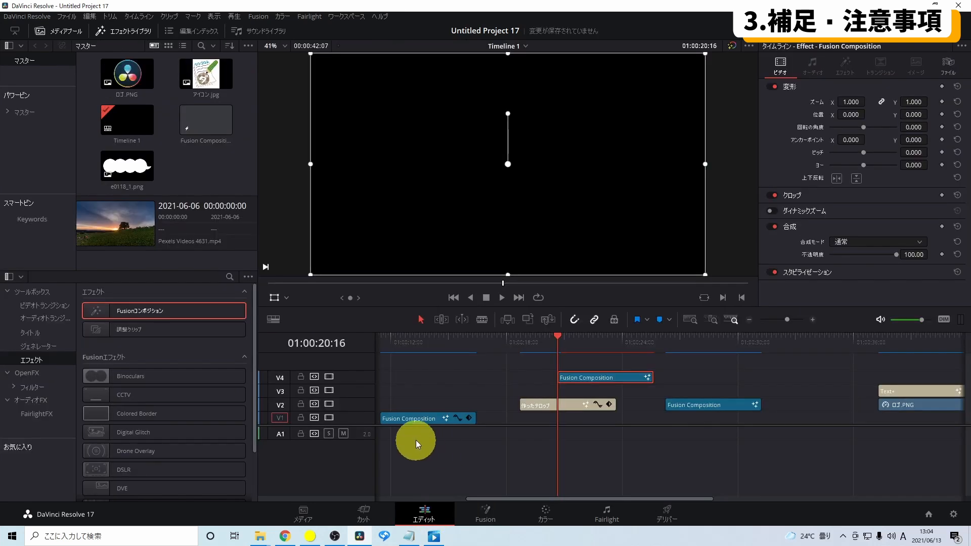
# Step: Add a Text+ title on track V4 starting at the end of the V2 Fusion Composition clip
pyautogui.click(30, 332)
pyautogui.click(119, 350)
pyautogui.moveTo(119, 350); pyautogui.dragTo(785, 381)
# Step: Open the Text+ title on the Fusion page to examine its node structure, and return to the Edit page
pyautogui.rightClick(785, 381)
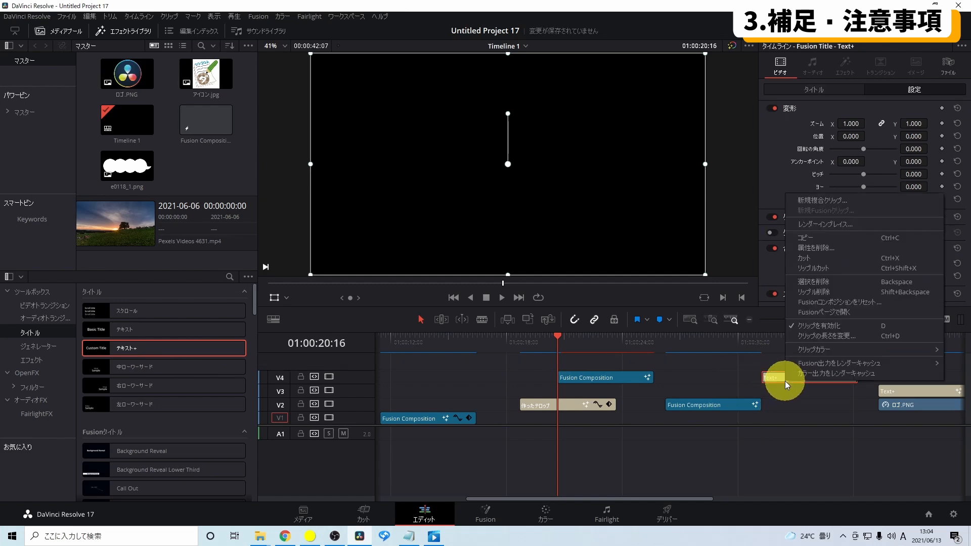
pyautogui.click(823, 314)
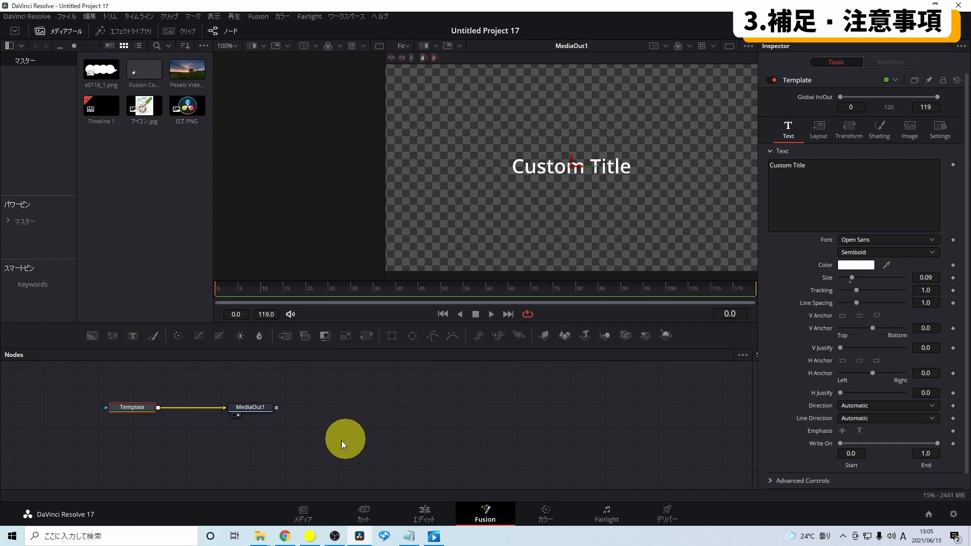
pyautogui.click(428, 513)
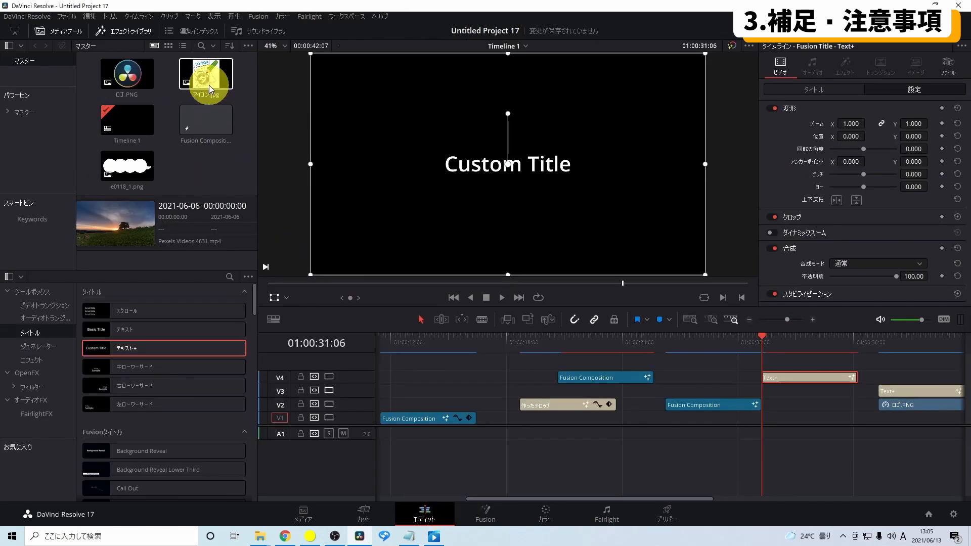
pyautogui.click(214, 118)
pyautogui.click(205, 159)
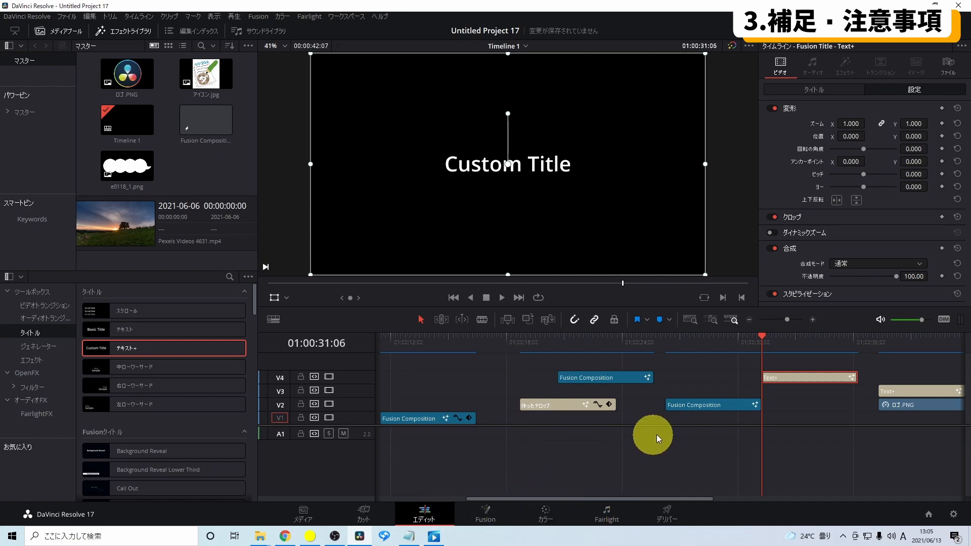
# Step: Move the 作ったテロップ clip to track V3 directly under the new Text+ clip and set the playhead to 01:00:32:10
pyautogui.moveTo(570, 406); pyautogui.dragTo(810, 391)
pyautogui.moveTo(763, 338); pyautogui.dragTo(784, 343)
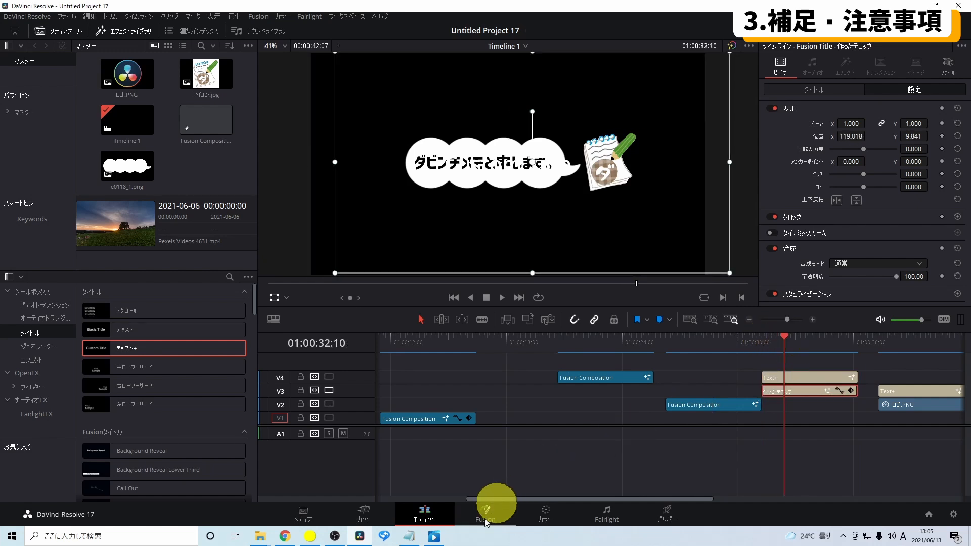
# Step: Select the Text+ and Fusion Composition clips in turn, and bring up the clip options for the 作ったテロップ title
pyautogui.click(810, 377)
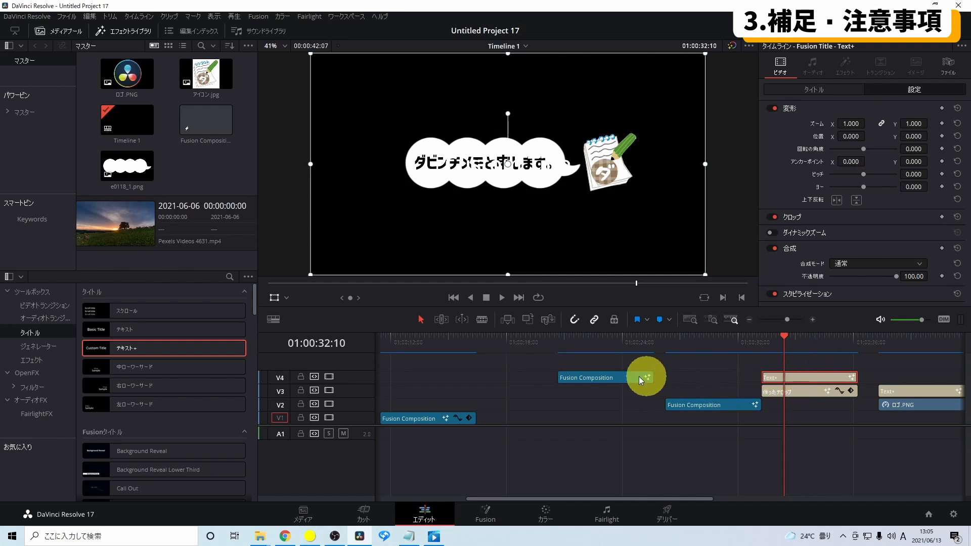
pyautogui.click(599, 381)
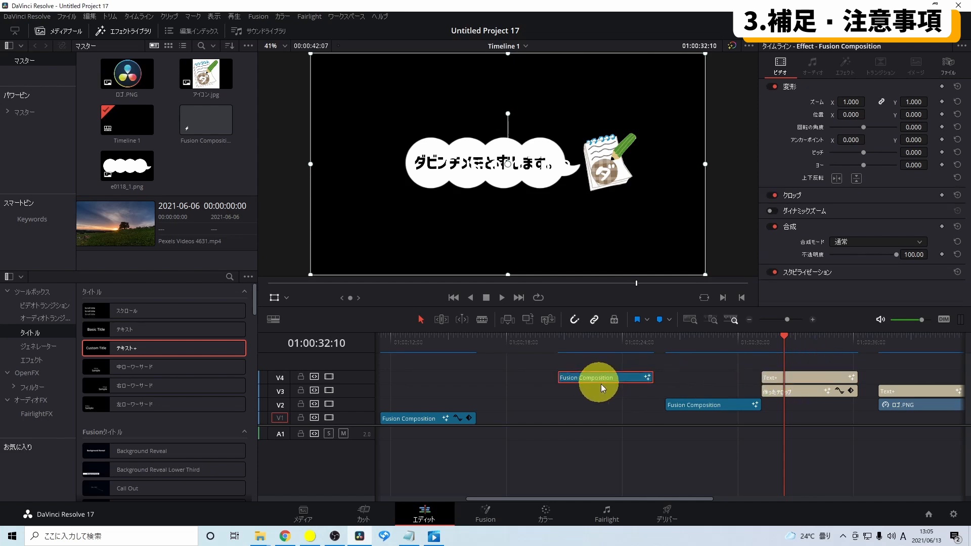
pyautogui.click(684, 408)
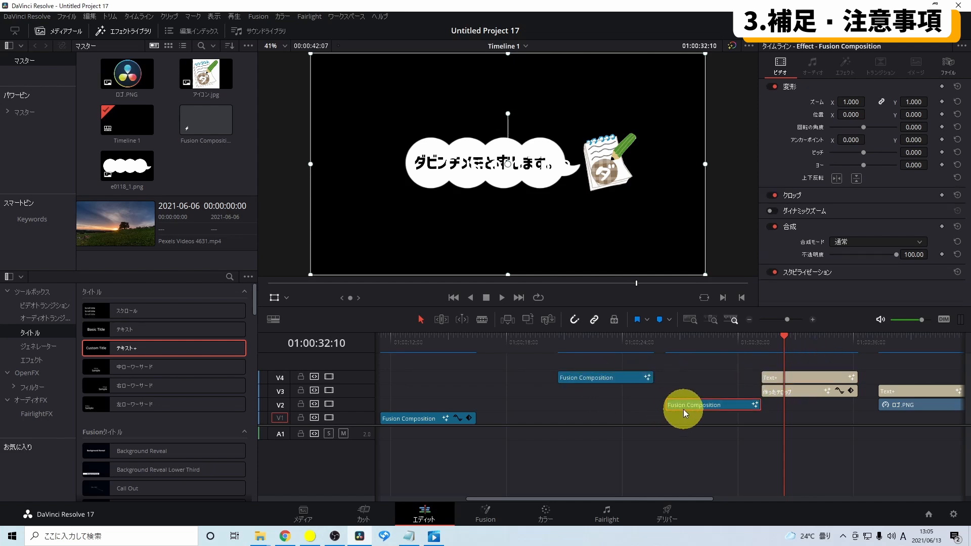
pyautogui.click(805, 391)
pyautogui.rightClick(805, 391)
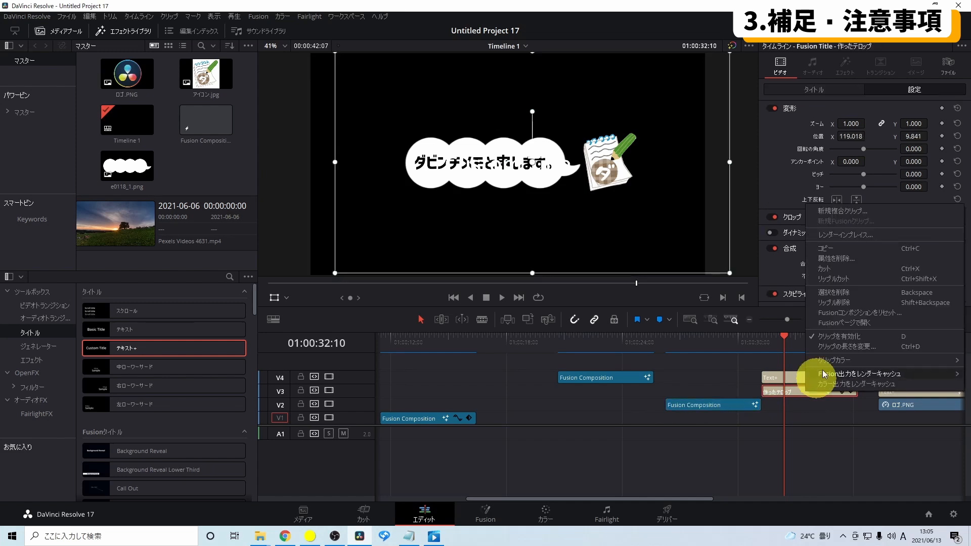